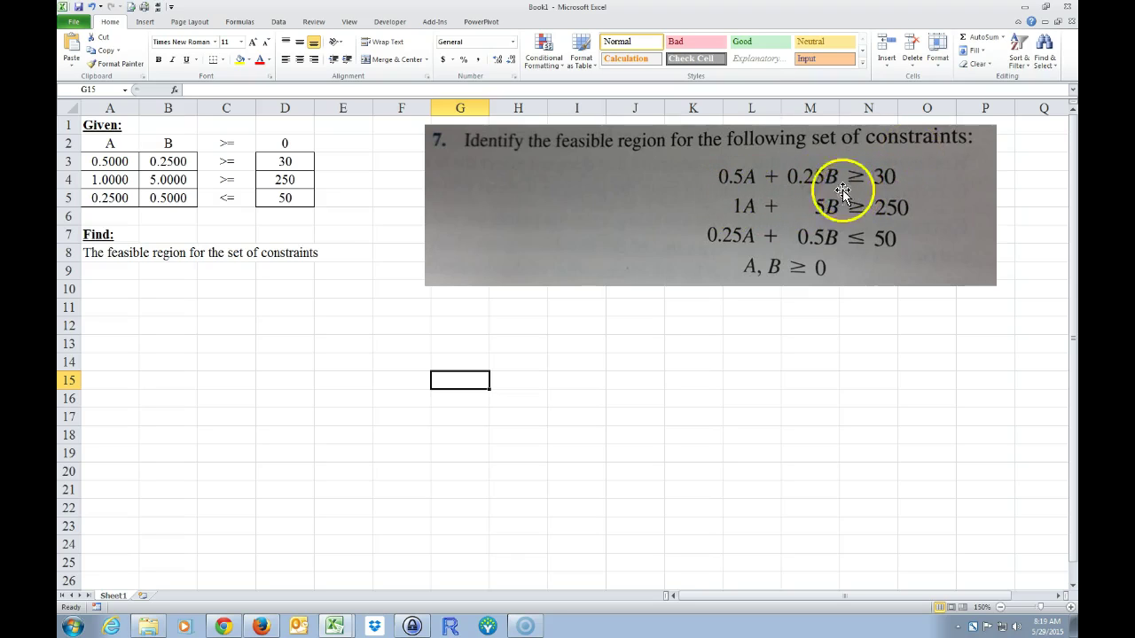
# Move the problem picture clear of the worksheet data, out to column Q, and enlarge the sheet view to 160%
pyautogui.moveTo(526, 214); pyautogui.dragTo(439, 211)
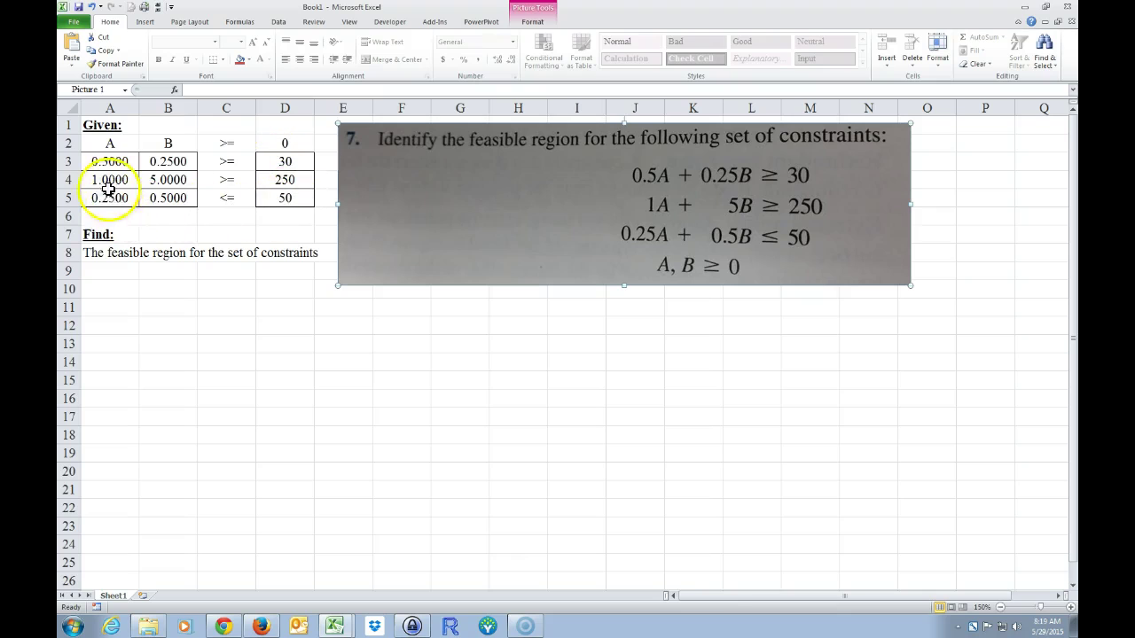
pyautogui.moveTo(413, 200); pyautogui.dragTo(424, 206)
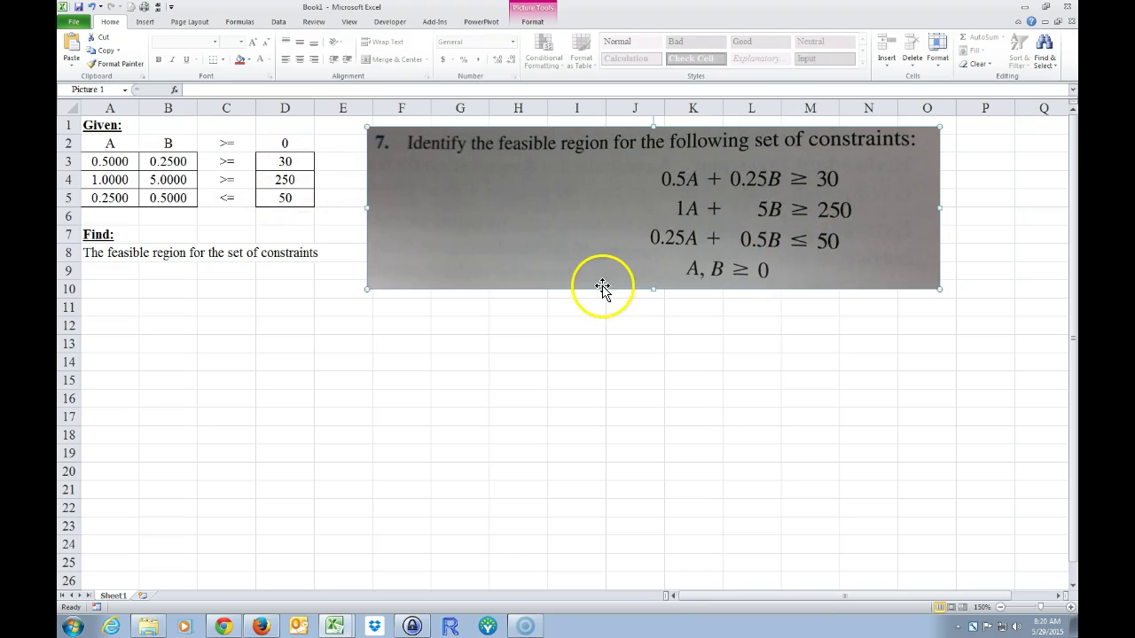
pyautogui.moveTo(393, 172); pyautogui.dragTo(1042, 172)
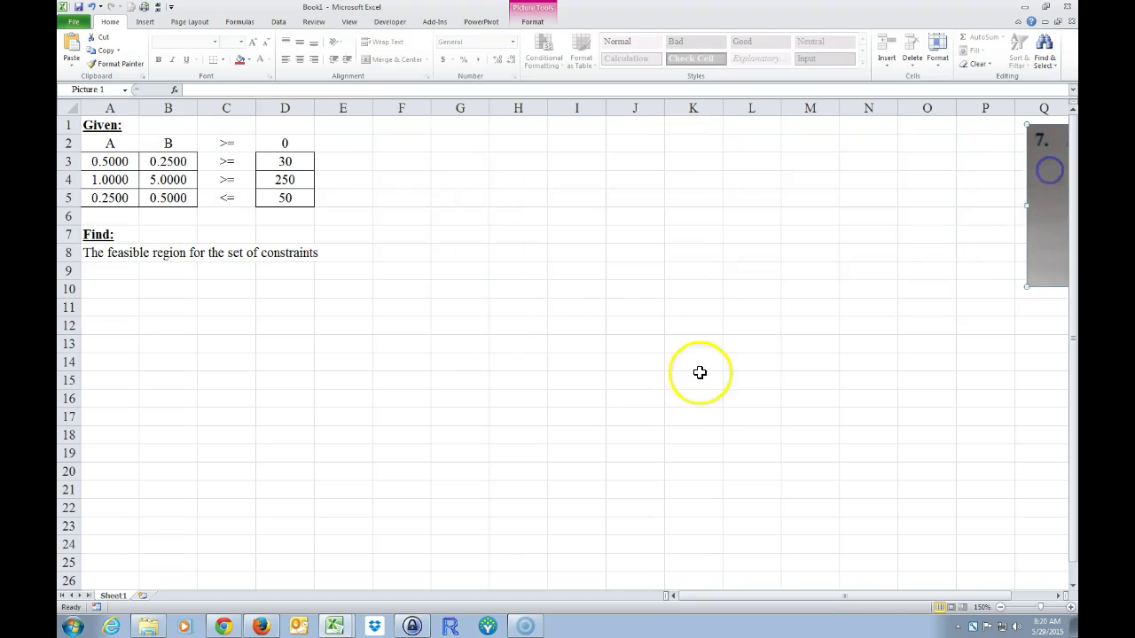
pyautogui.click(1070, 608)
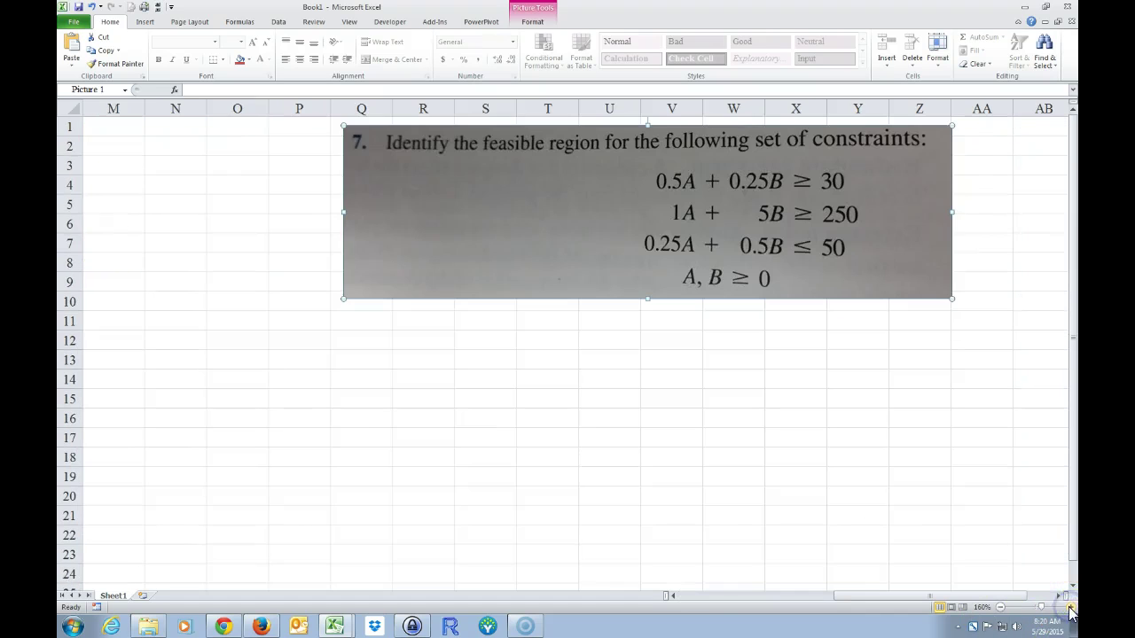
pyautogui.moveTo(1005, 597); pyautogui.dragTo(750, 585)
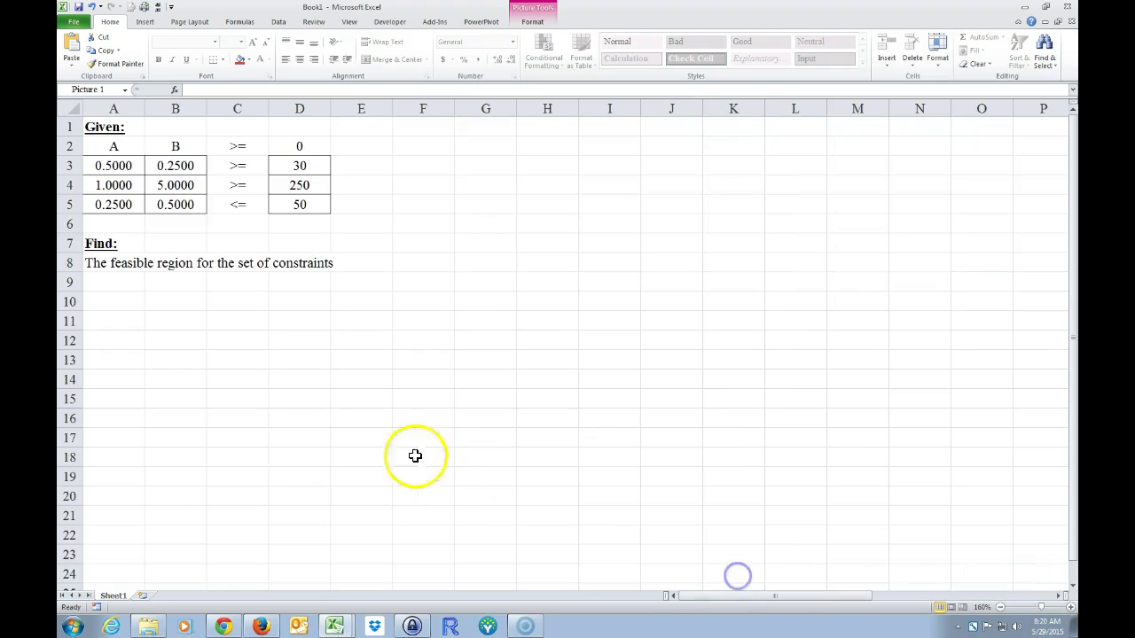
# Enter the label "Intercepts" in cell A10
pyautogui.click(105, 299)
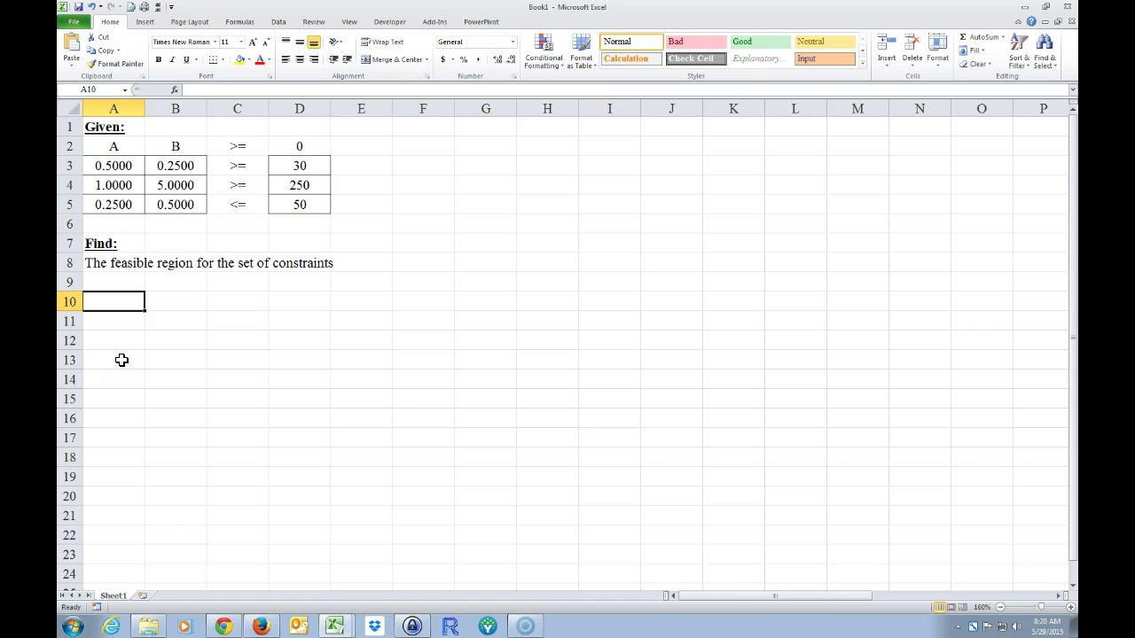
pyautogui.write('Intercepts')
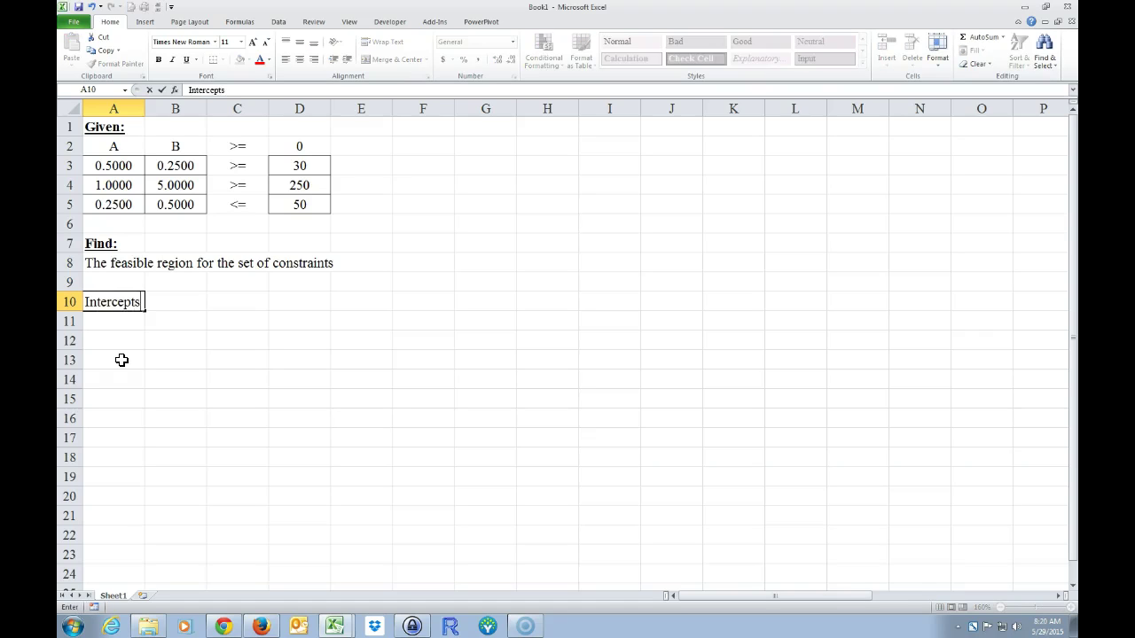
pyautogui.press('Return')
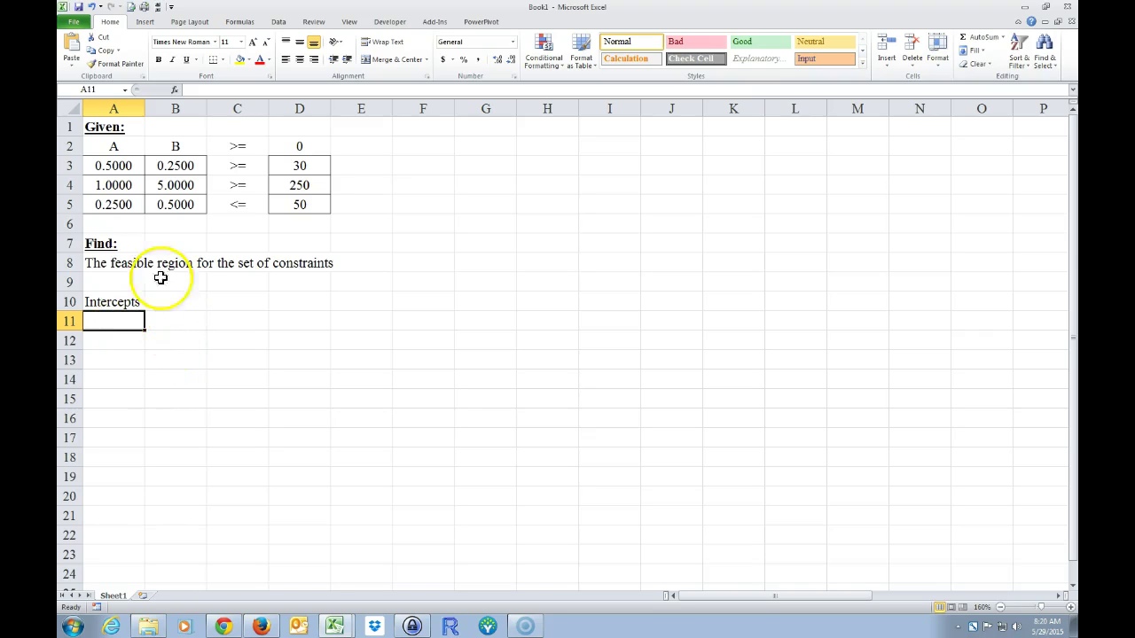
# Copy the A and B headers from A2:B2 into B10:C10 beside the Intercepts label
pyautogui.moveTo(114, 168); pyautogui.dragTo(291, 169)
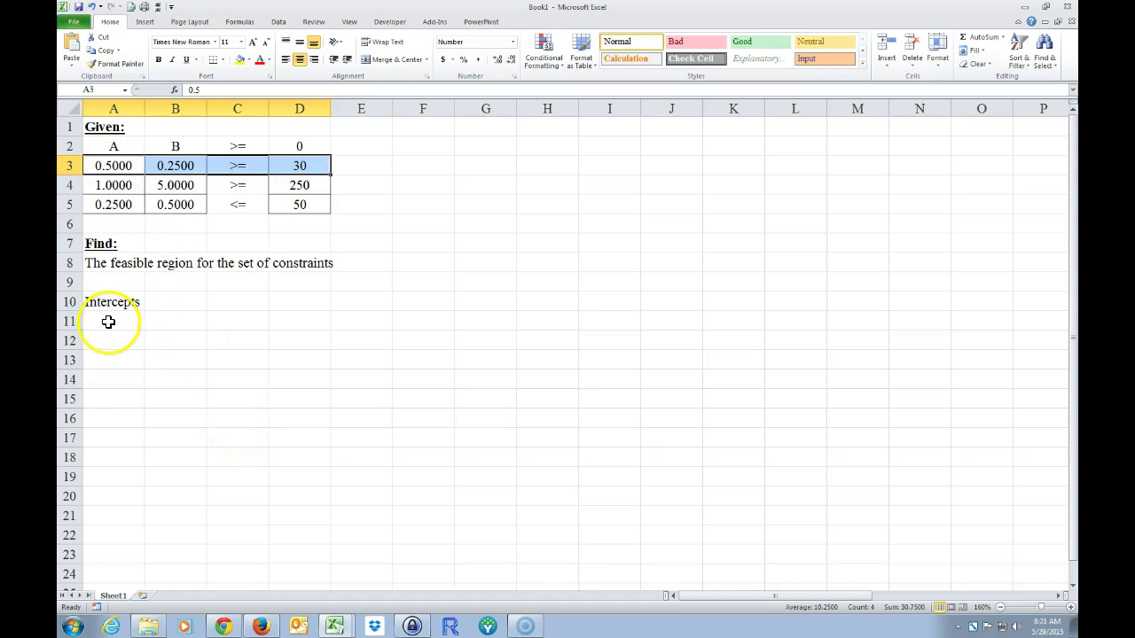
pyautogui.click(171, 320)
pyautogui.moveTo(117, 147); pyautogui.dragTo(163, 148)
pyautogui.rightClick(162, 148)
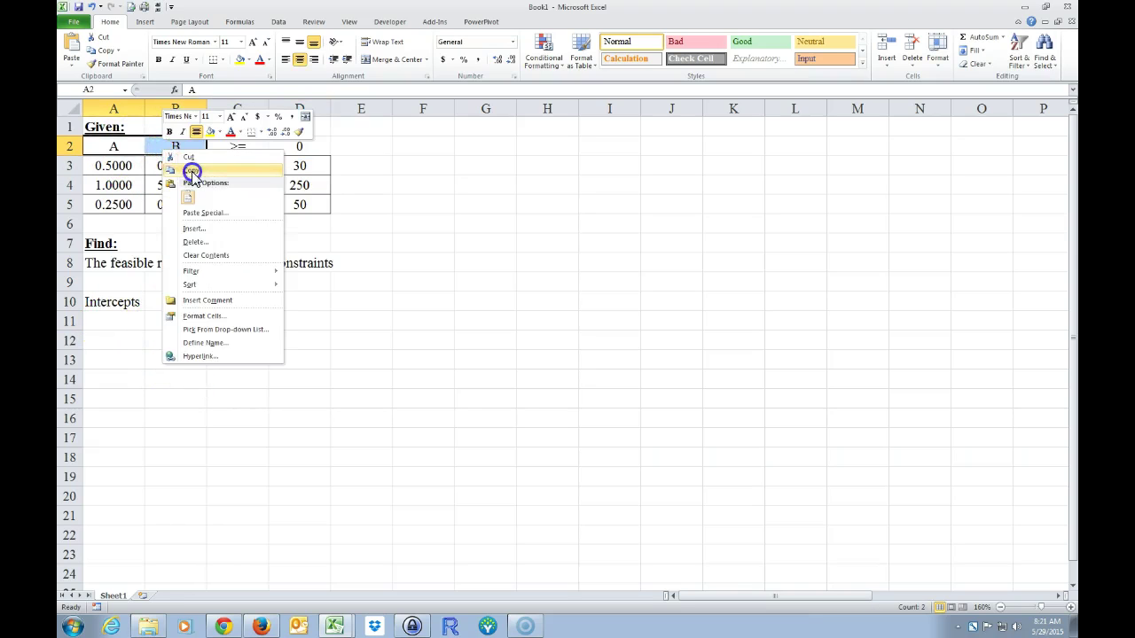
pyautogui.click(193, 168)
pyautogui.click(159, 302)
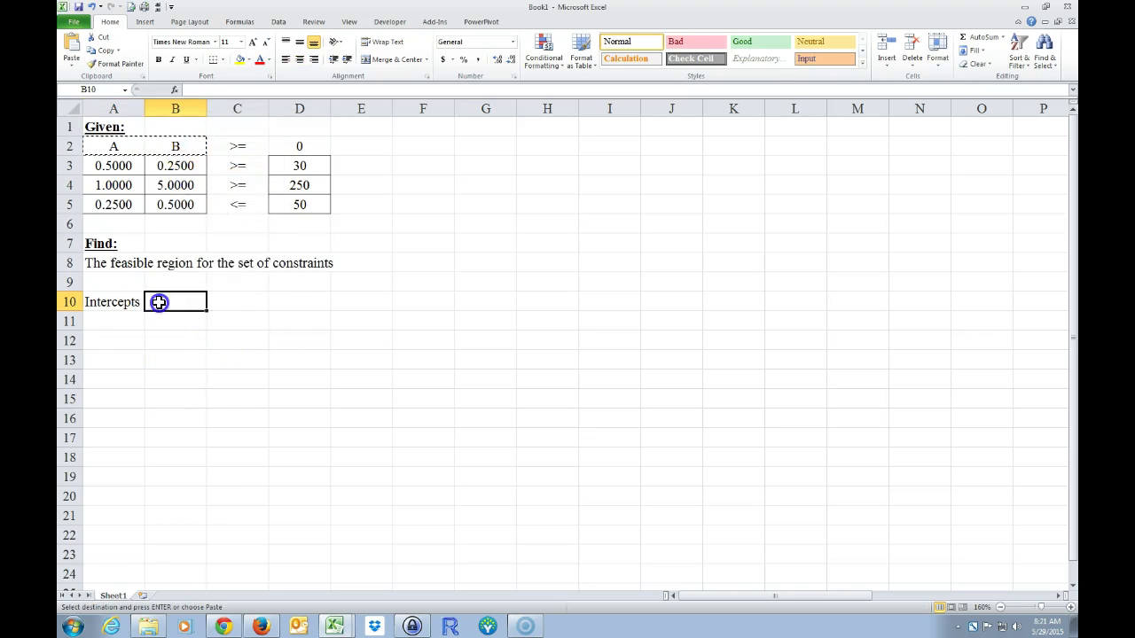
pyautogui.rightClick(159, 302)
pyautogui.click(188, 346)
pyautogui.click(171, 378)
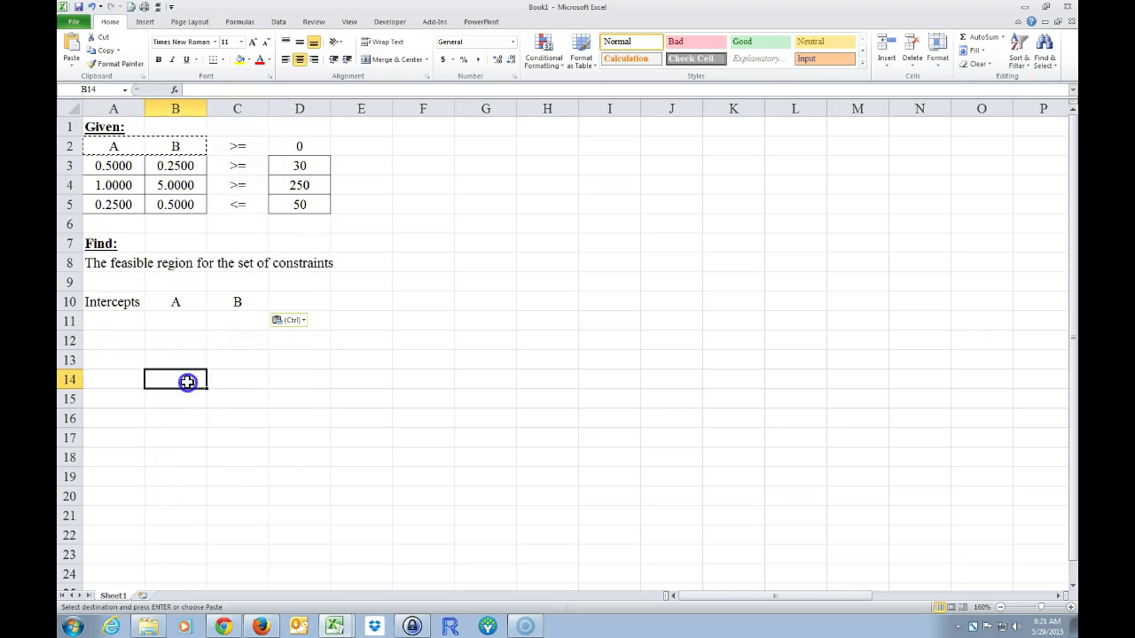
pyautogui.click(171, 320)
pyautogui.press('Escape')
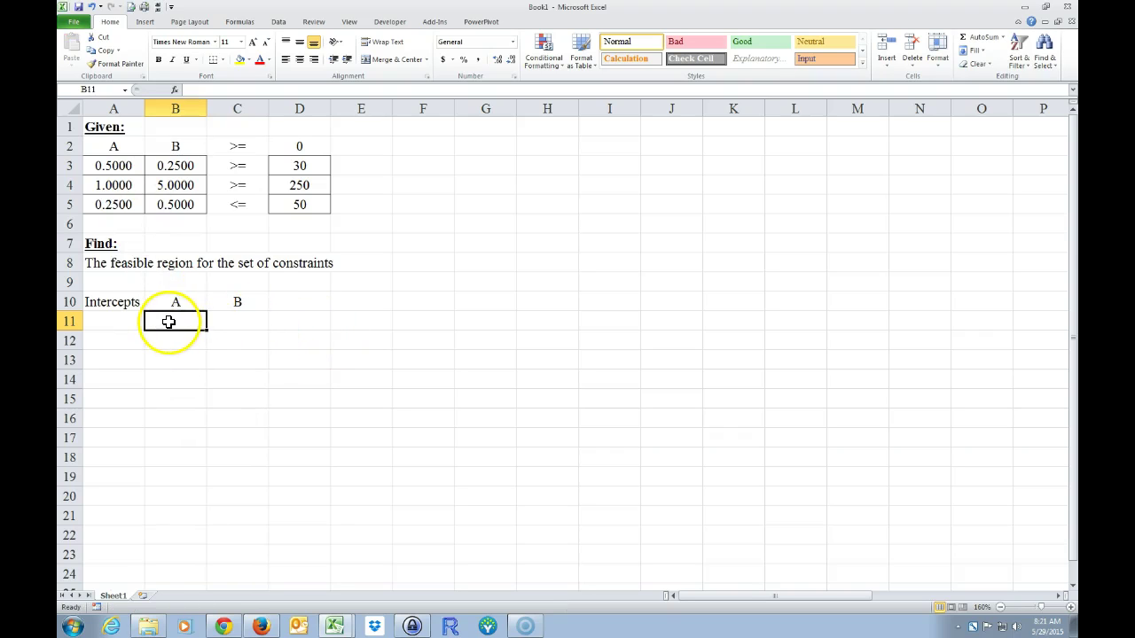
# Enter the first constraint's B intercept in row 11: 0 in B11 and =D3/B3 in C11
pyautogui.write('0')
pyautogui.click(240, 321)
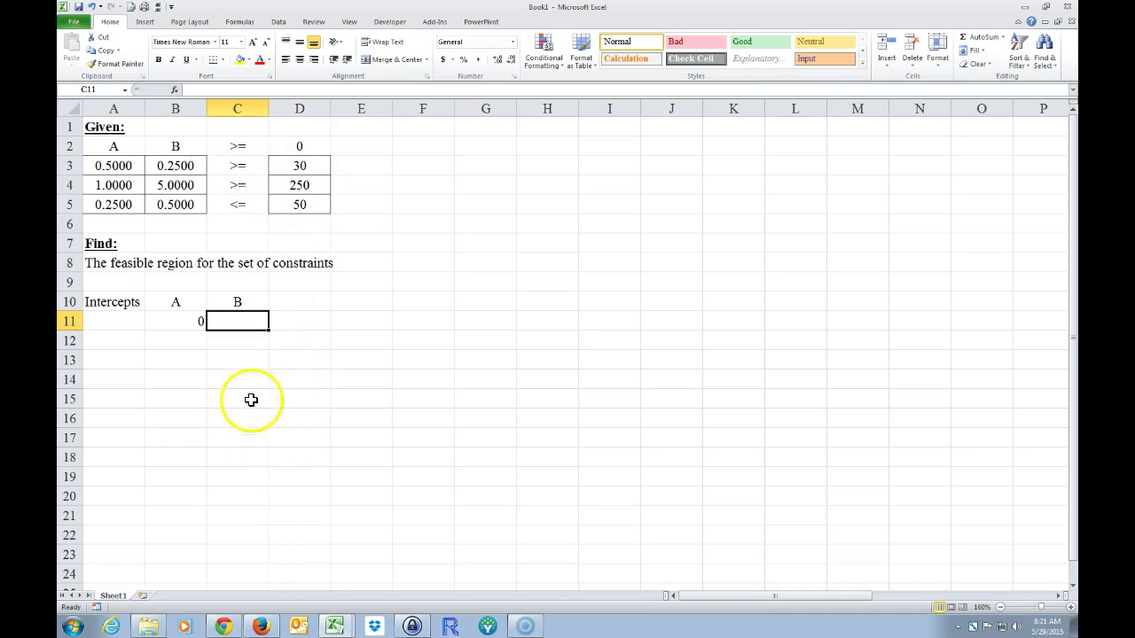
pyautogui.write('=')
pyautogui.click(299, 165)
pyautogui.write('/')
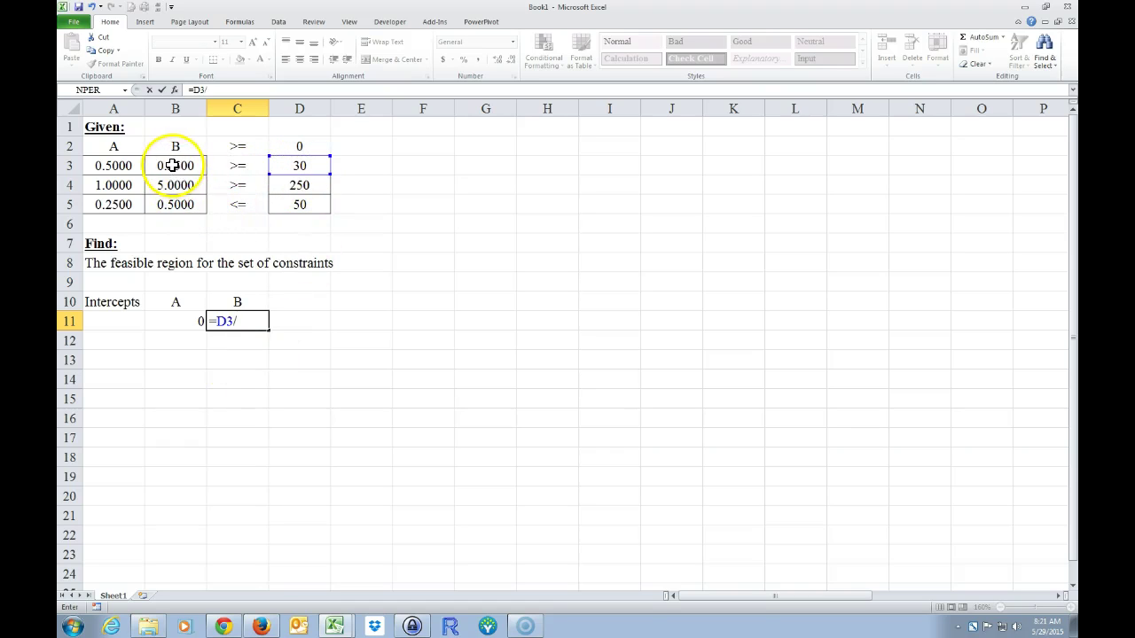
pyautogui.click(173, 166)
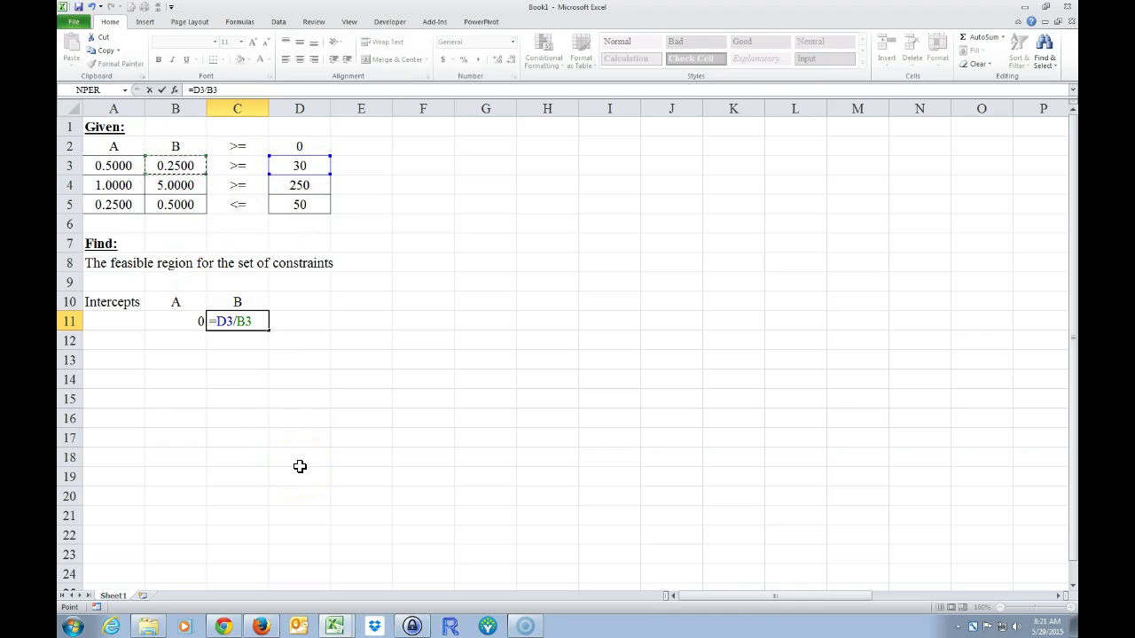
pyautogui.press('Return')
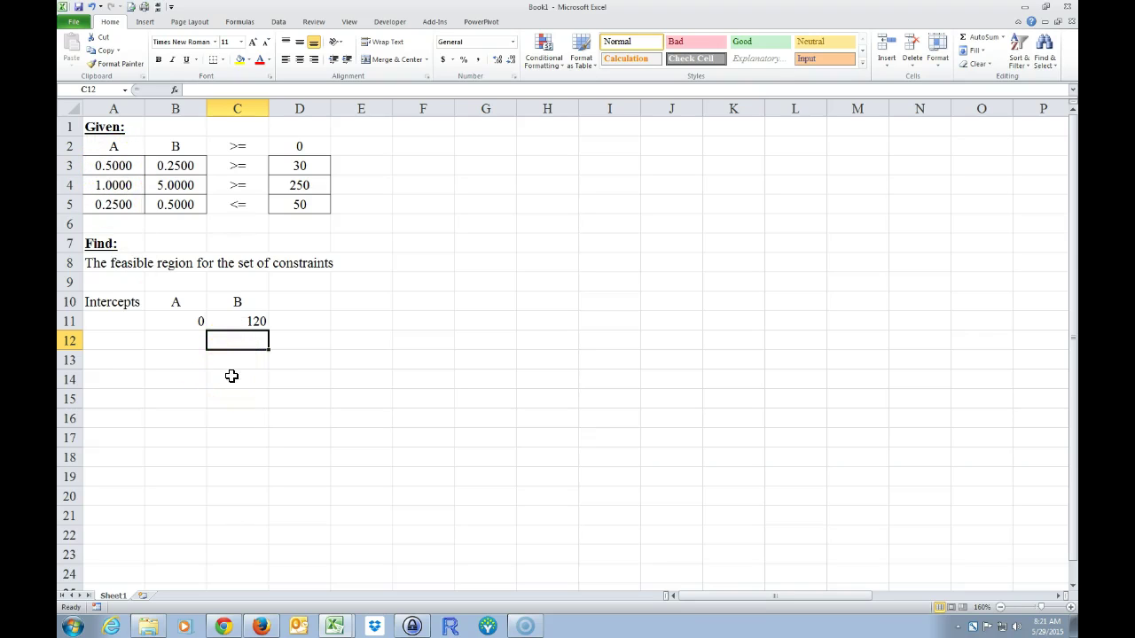
# Enter the first constraint's A intercept in row 12: 0 in C12 and =D3/A3 in B12
pyautogui.write('0')
pyautogui.click(177, 340)
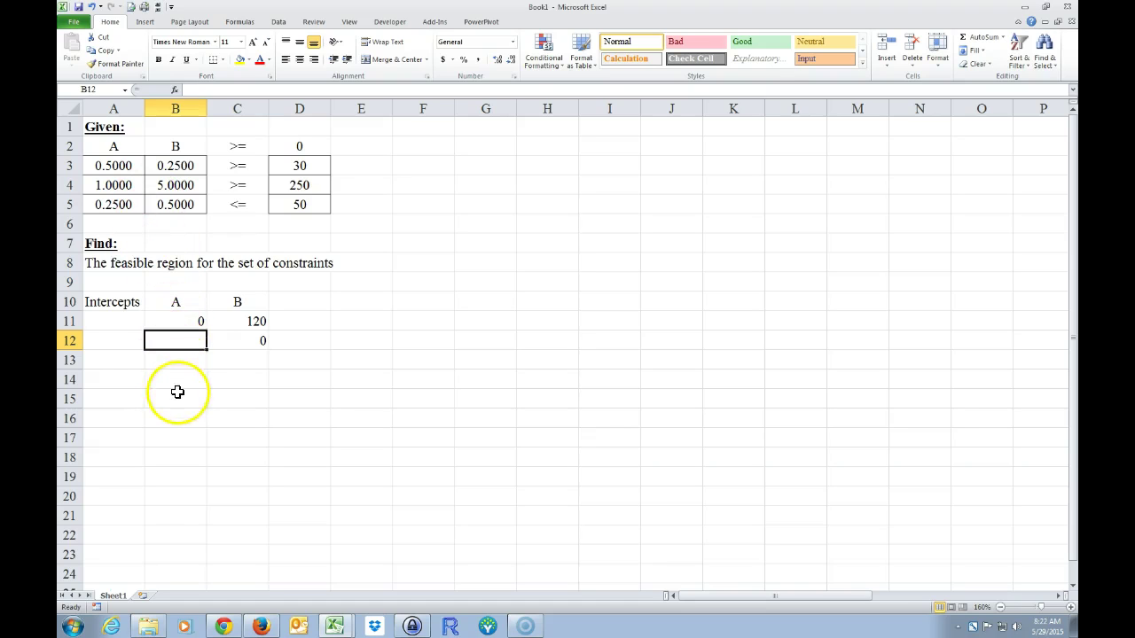
pyautogui.write('=')
pyautogui.click(298, 166)
pyautogui.write('/')
pyautogui.click(125, 169)
pyautogui.press('Return')
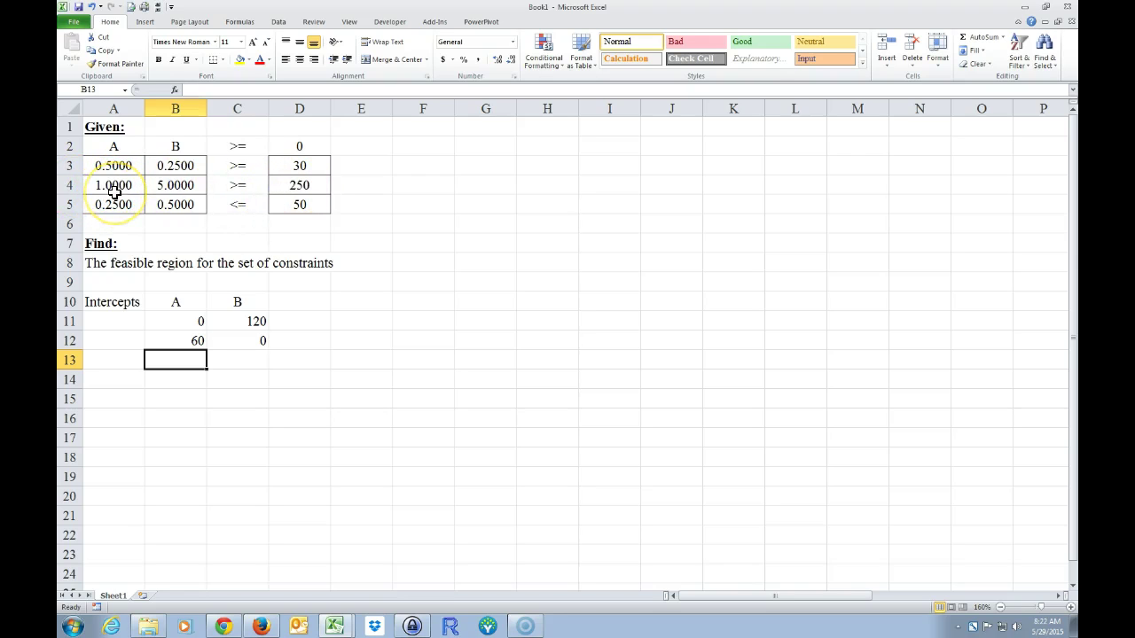
# Enter the second constraint's B intercept in row 13: 0 in B13 and =D4/B4 in C13
pyautogui.write('0')
pyautogui.click(233, 357)
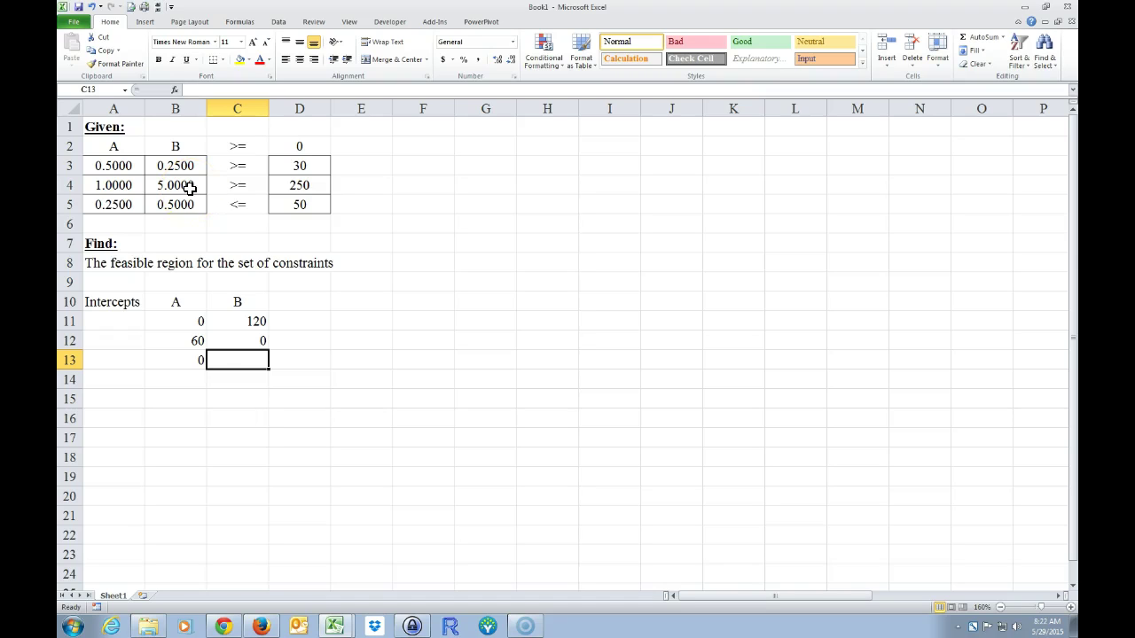
pyautogui.write('=')
pyautogui.click(286, 188)
pyautogui.write('/')
pyautogui.click(178, 184)
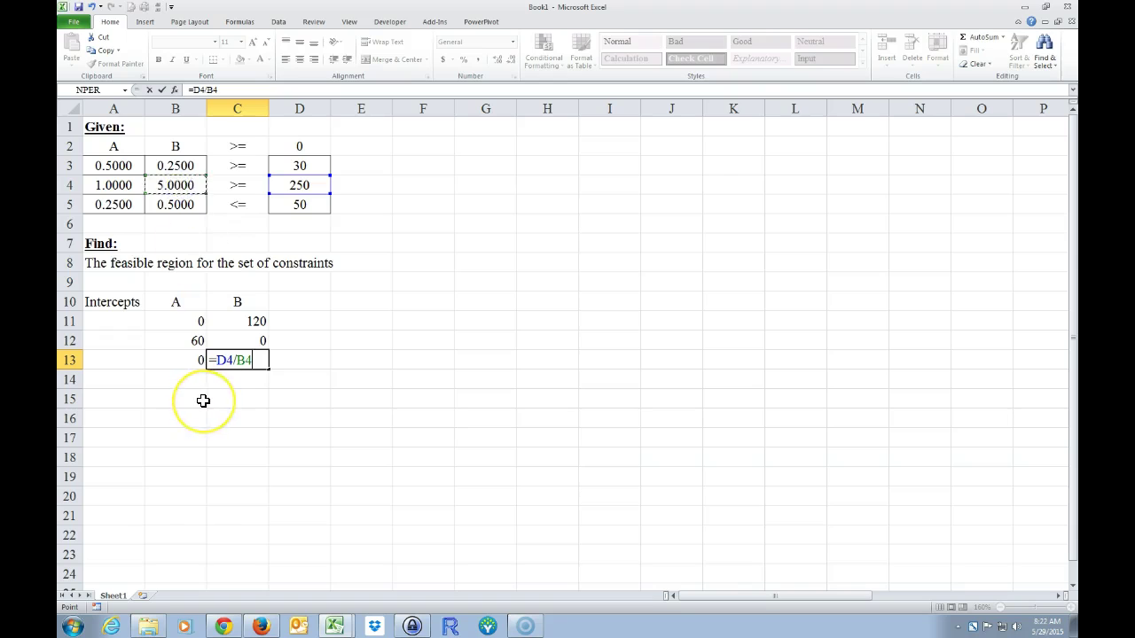
pyautogui.press('Return')
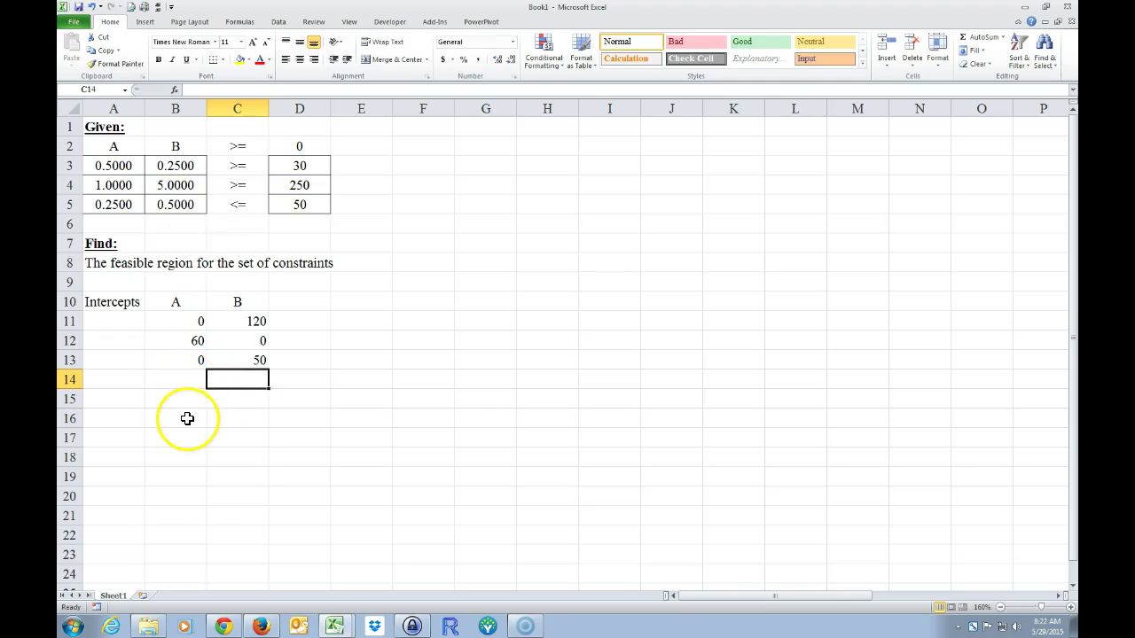
# Enter the second constraint's A intercept in row 14: 0 in C14 and =D4/A4 in B14
pyautogui.write('0')
pyautogui.click(178, 380)
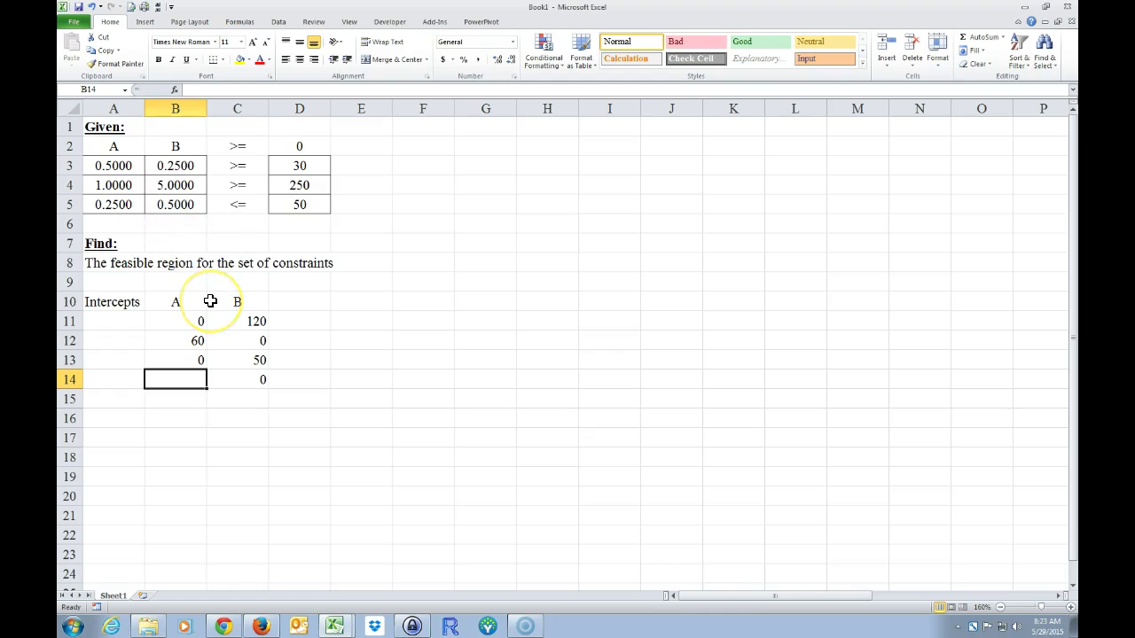
pyautogui.write('=')
pyautogui.click(293, 183)
pyautogui.write('/')
pyautogui.click(117, 186)
pyautogui.press('Return')
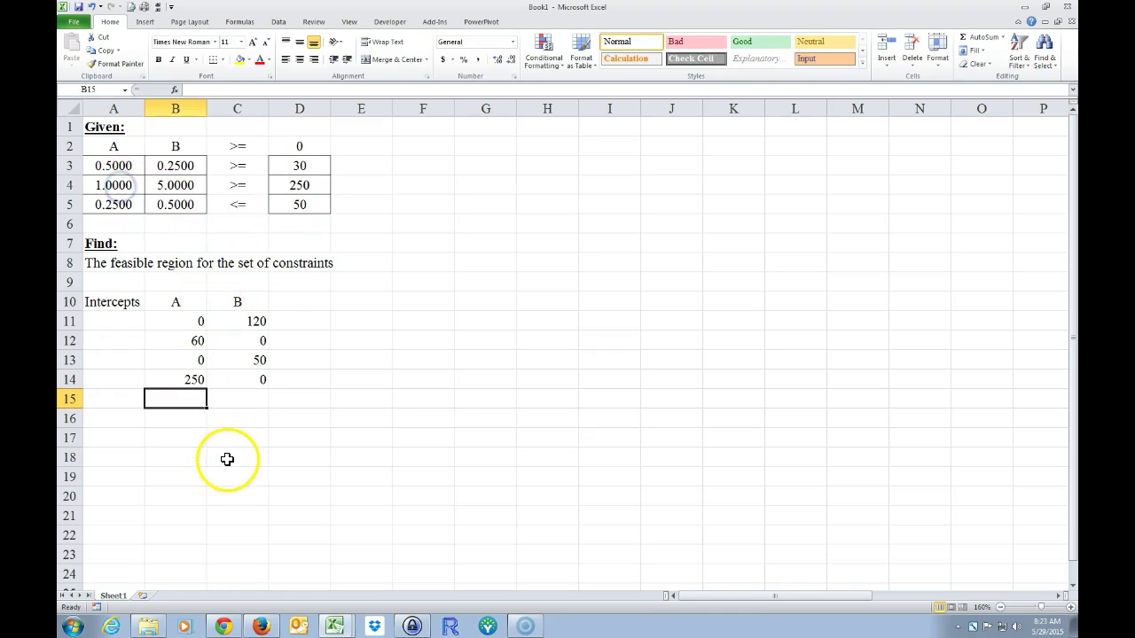
# Enter the third constraint's B intercept in row 15: 0 in B15 and =D5/B5 in C15
pyautogui.write('0')
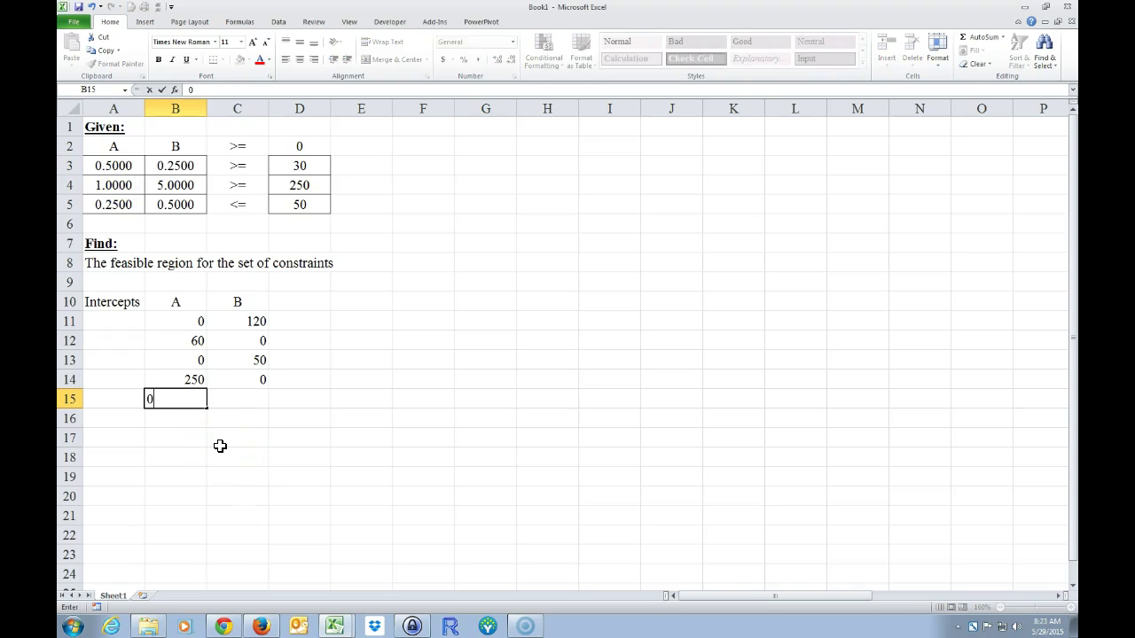
pyautogui.press('Tab')
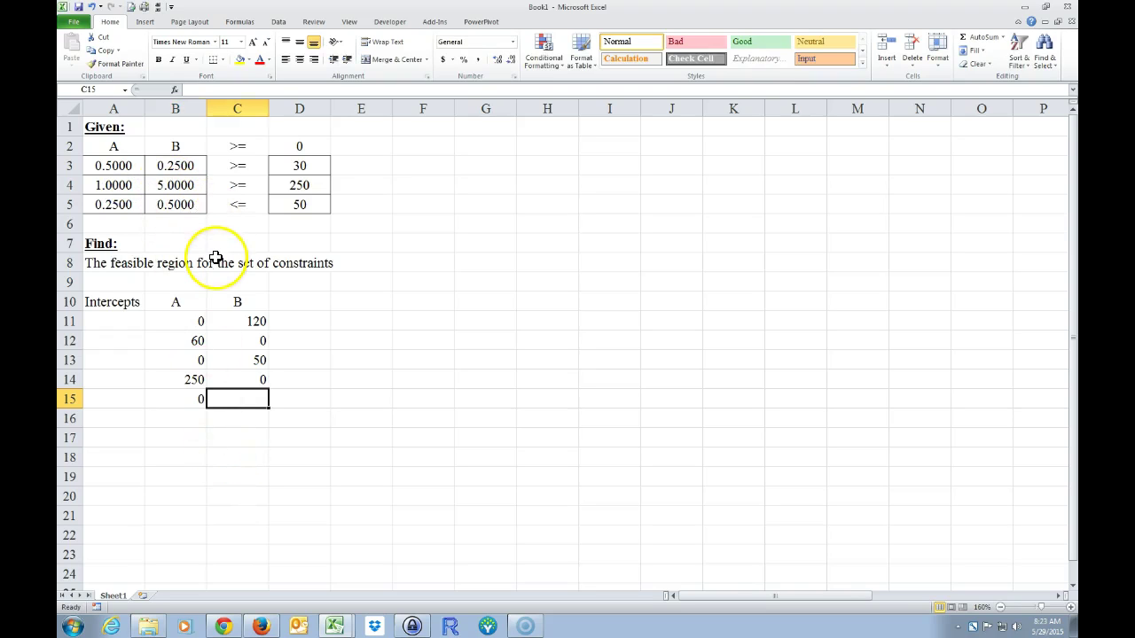
pyautogui.write('=')
pyautogui.click(285, 205)
pyautogui.write('/')
pyautogui.click(168, 205)
pyautogui.press('Return')
# Enter the third constraint's A intercept in row 16: 0 in C16 and =D5/A5 in B16
pyautogui.write('0')
pyautogui.press('Left')
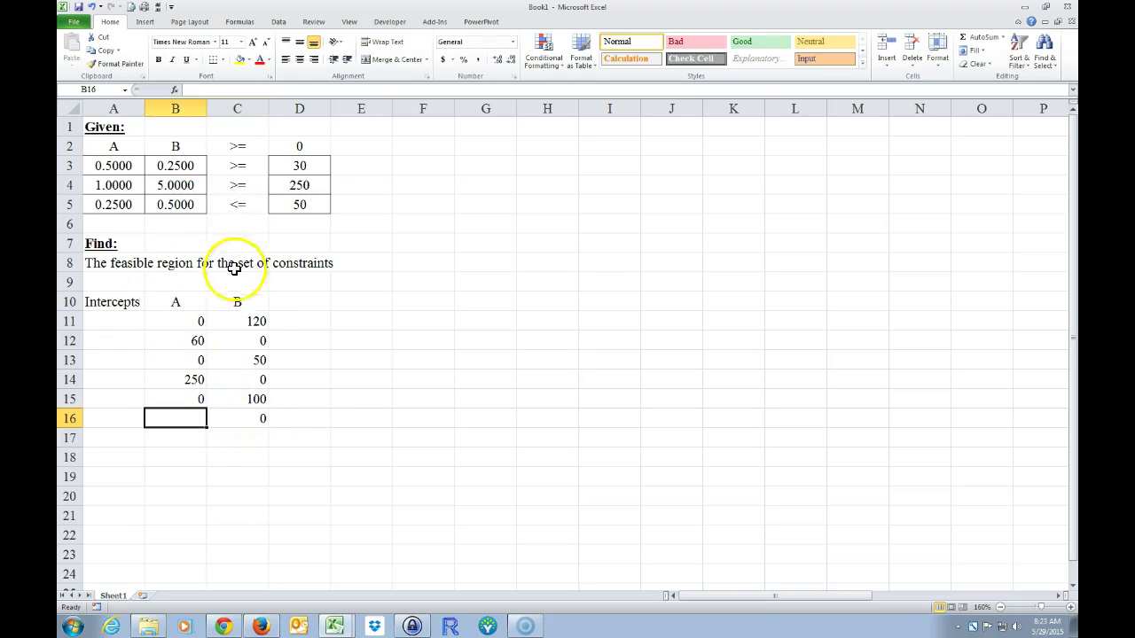
pyautogui.write('=')
pyautogui.click(299, 205)
pyautogui.write('/')
pyautogui.click(106, 204)
pyautogui.press('Return')
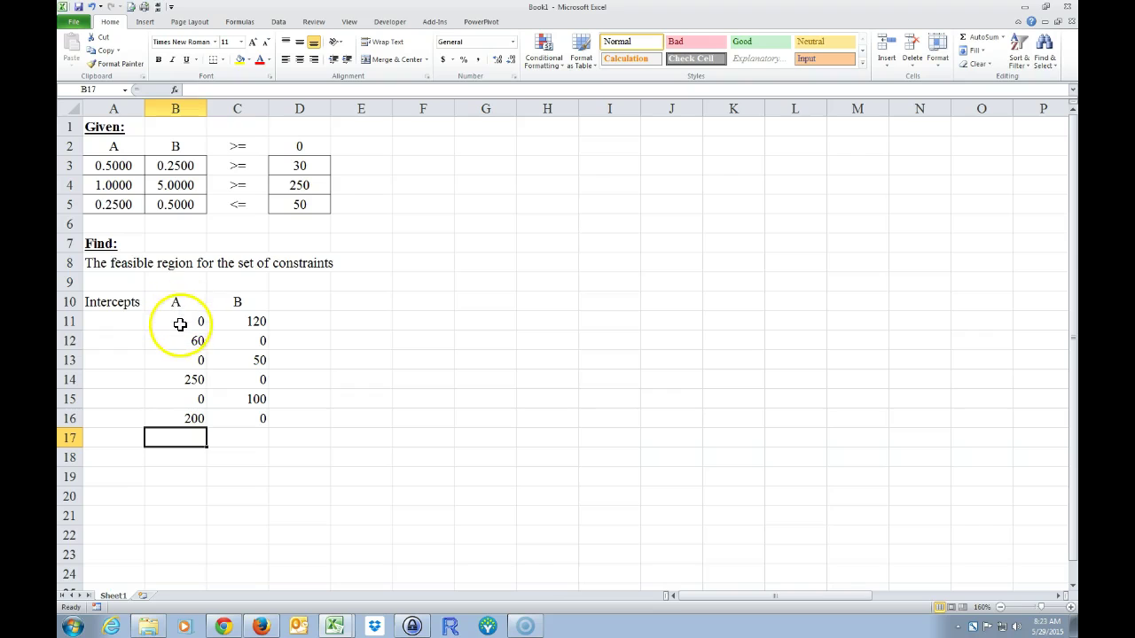
# Apply all borders to the intercept values in B11:C16 and center them
pyautogui.moveTo(177, 324); pyautogui.dragTo(228, 417)
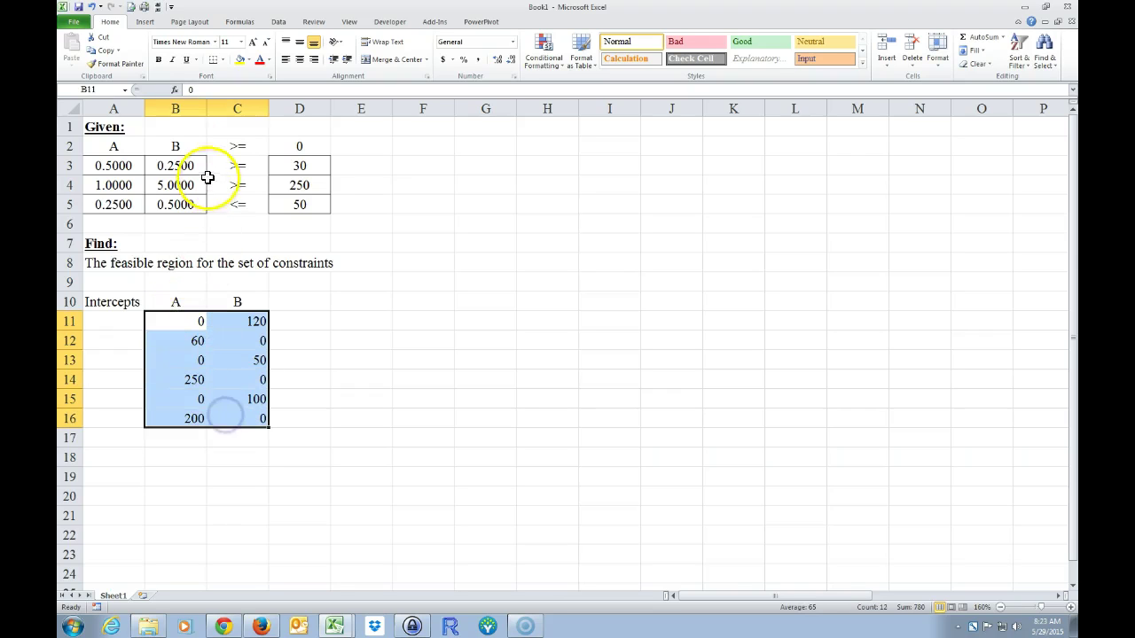
pyautogui.click(221, 59)
pyautogui.click(237, 156)
pyautogui.click(300, 59)
pyautogui.click(328, 366)
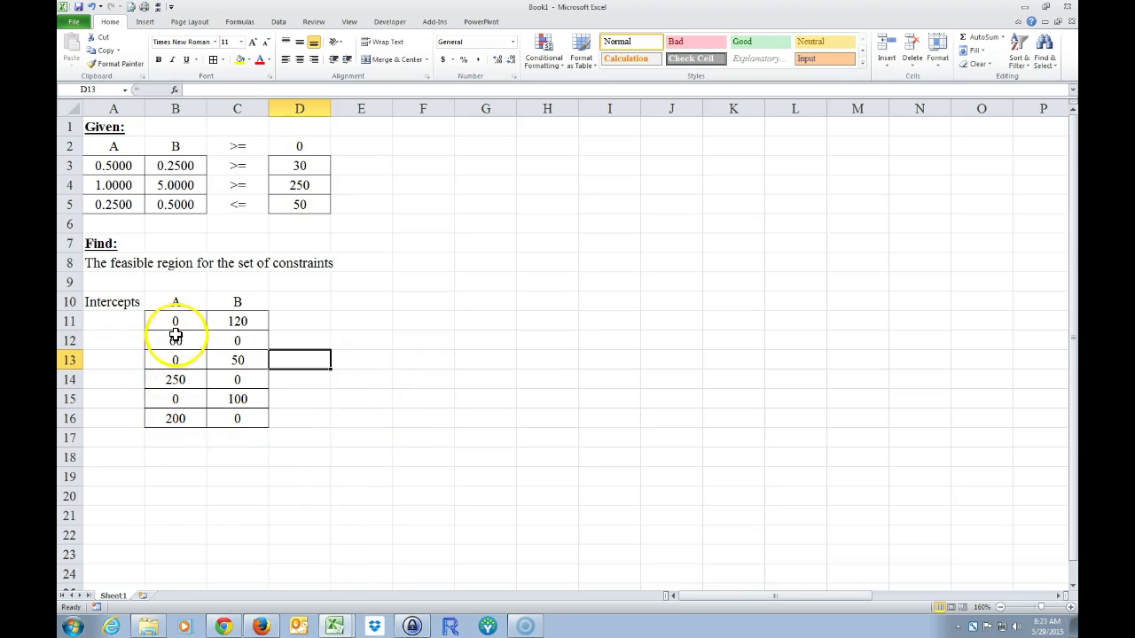
pyautogui.click(172, 301)
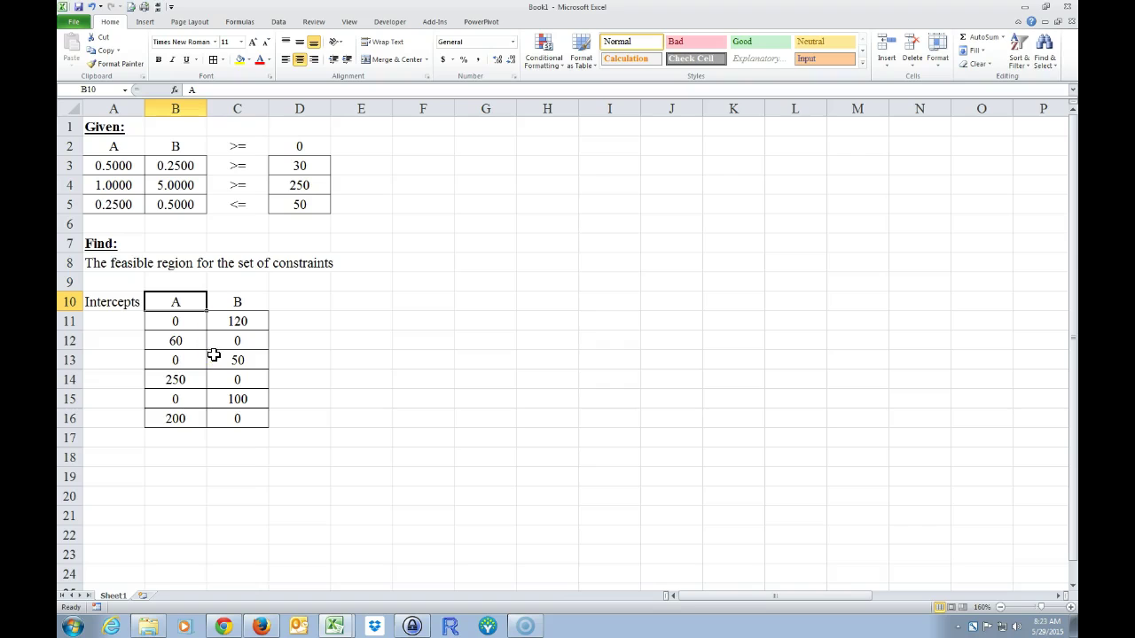
pyautogui.click(238, 301)
pyautogui.click(173, 301)
pyautogui.click(237, 303)
pyautogui.click(174, 301)
pyautogui.click(235, 303)
pyautogui.click(173, 303)
pyautogui.click(235, 303)
pyautogui.click(174, 303)
# Insert a scatter chart with straight lines and markers from the first constraint's intercepts in B11:C12
pyautogui.moveTo(172, 321); pyautogui.dragTo(226, 338)
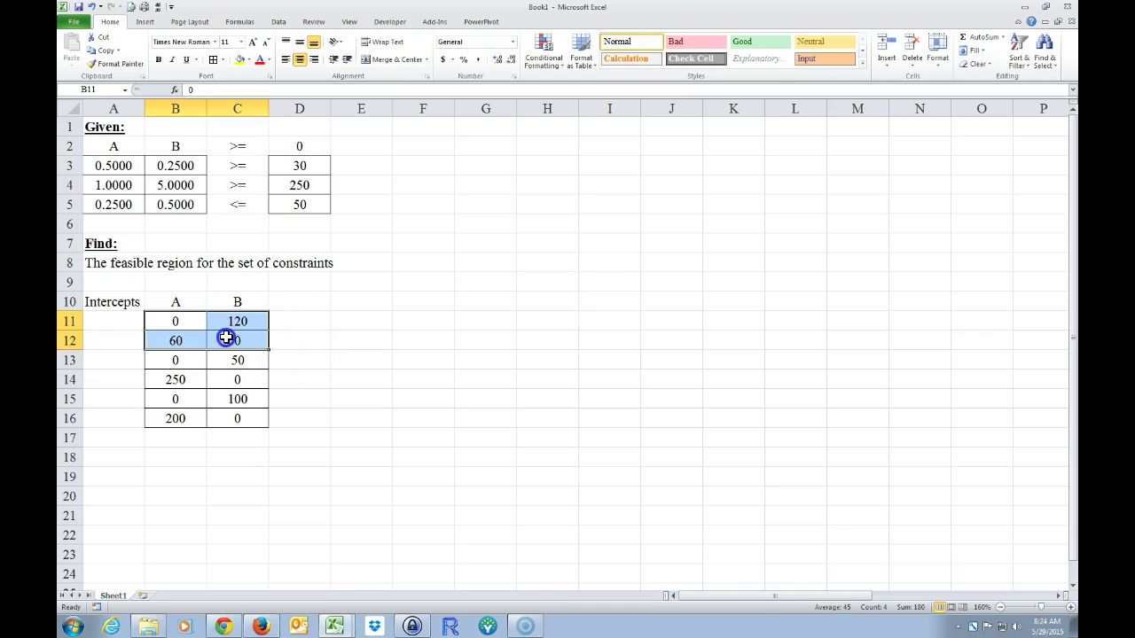
pyautogui.click(144, 22)
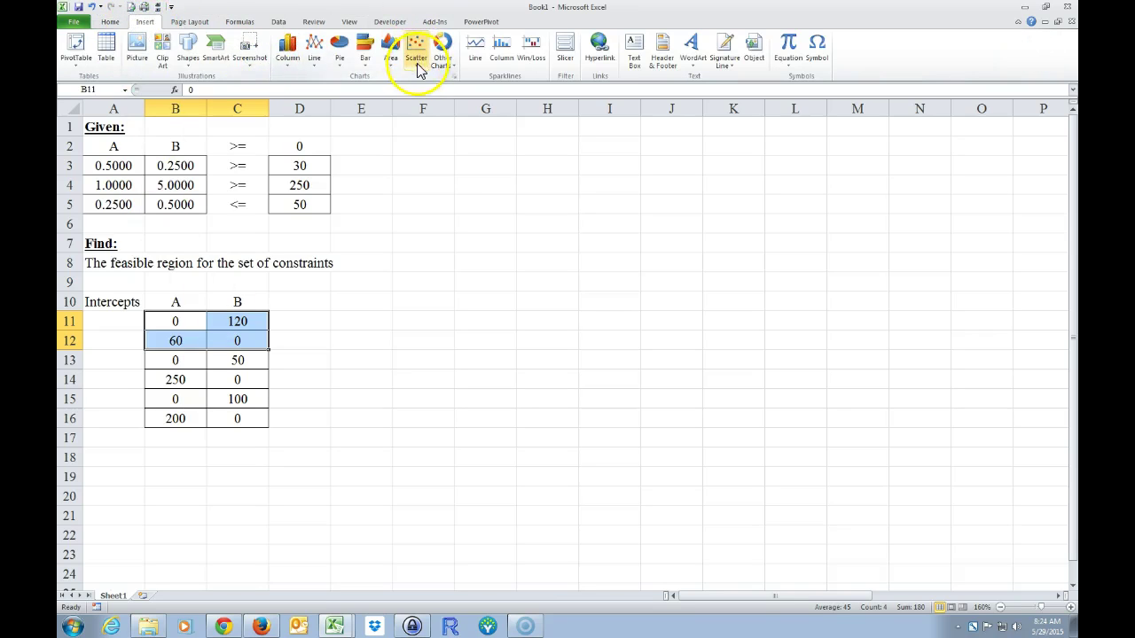
pyautogui.click(415, 67)
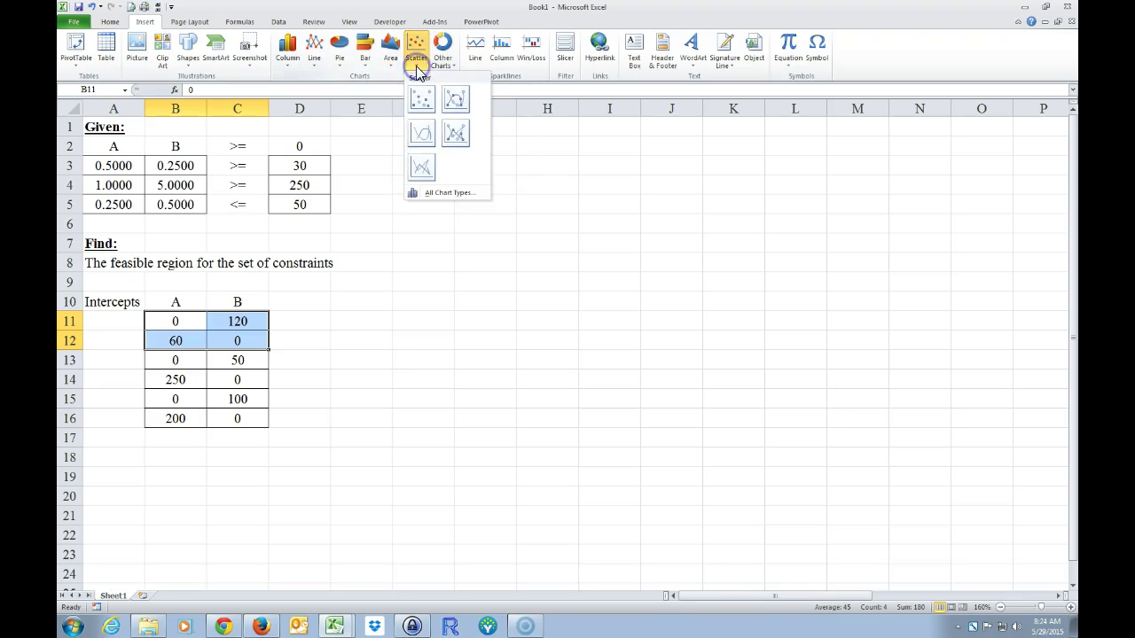
pyautogui.click(456, 133)
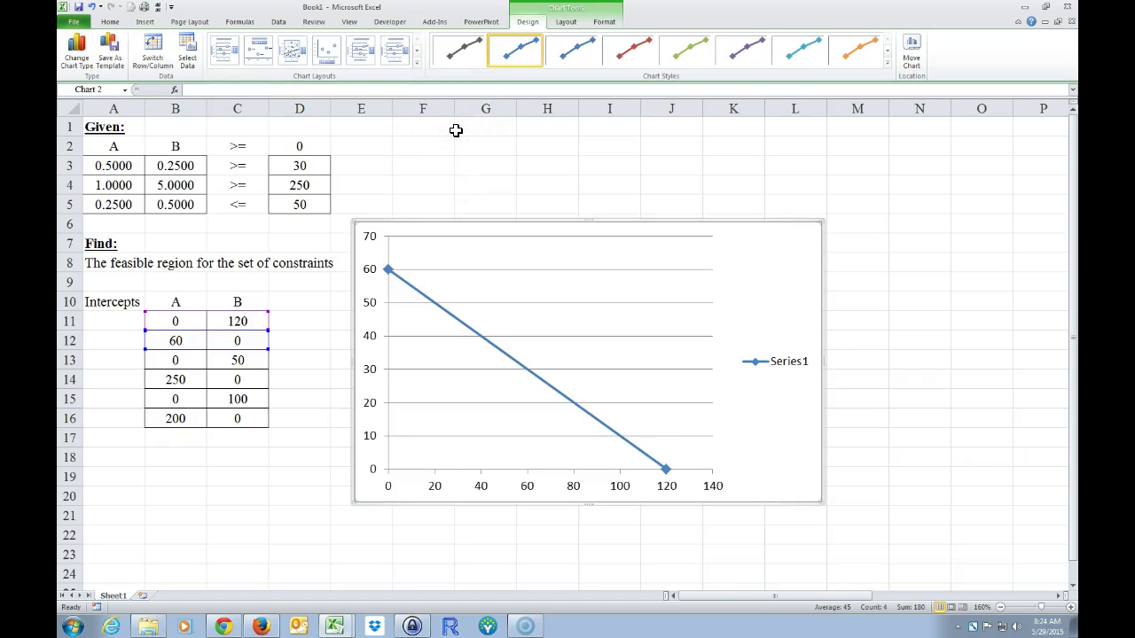
# Move the chart so it starts at about E8, and switch its rows and columns to put A on the horizontal axis
pyautogui.moveTo(735, 261); pyautogui.dragTo(763, 291)
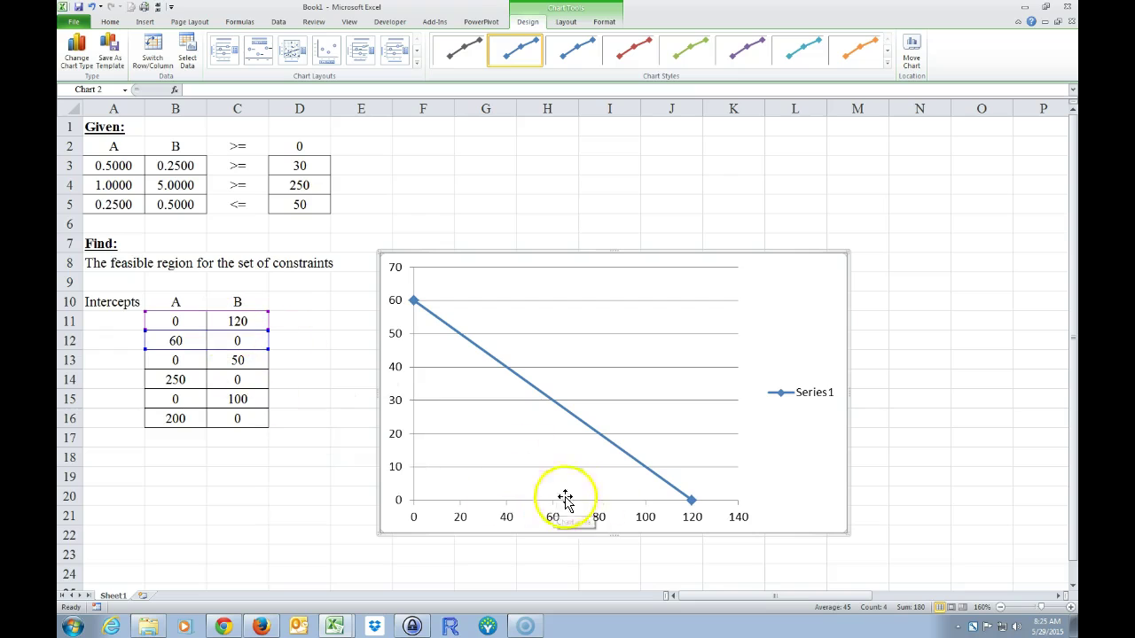
pyautogui.click(153, 51)
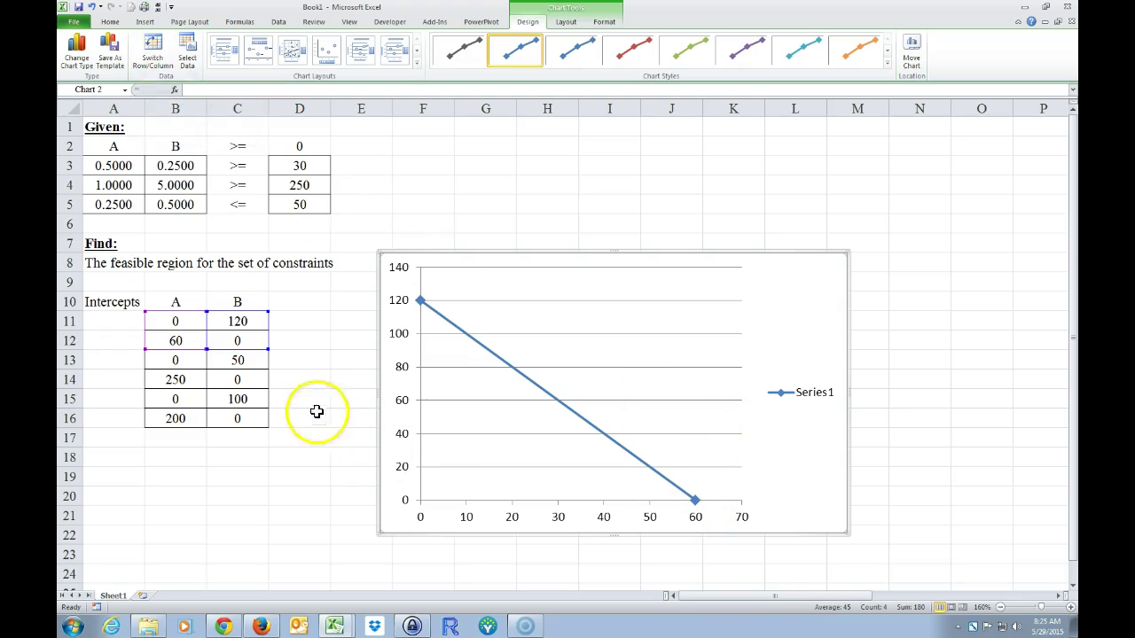
pyautogui.moveTo(697, 510)
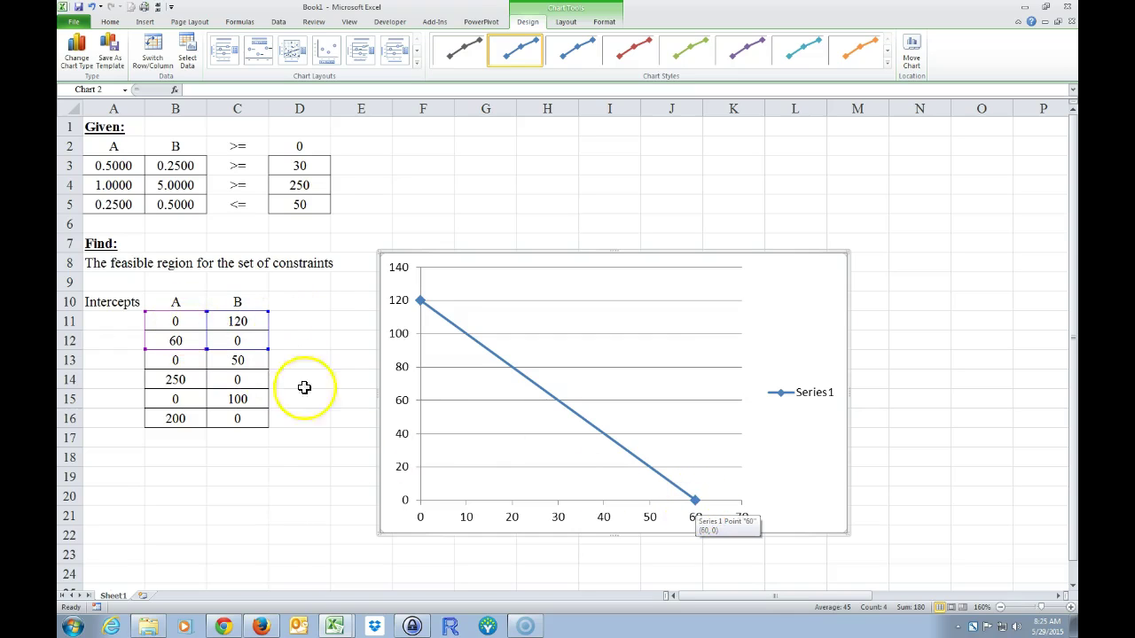
pyautogui.moveTo(424, 306)
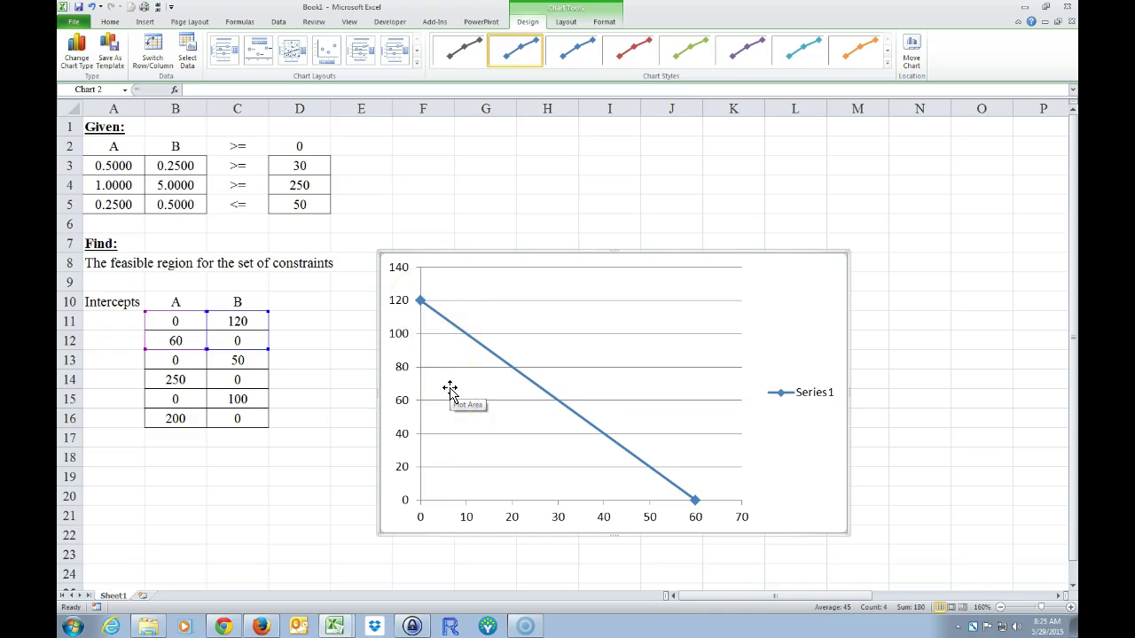
pyautogui.click(753, 432)
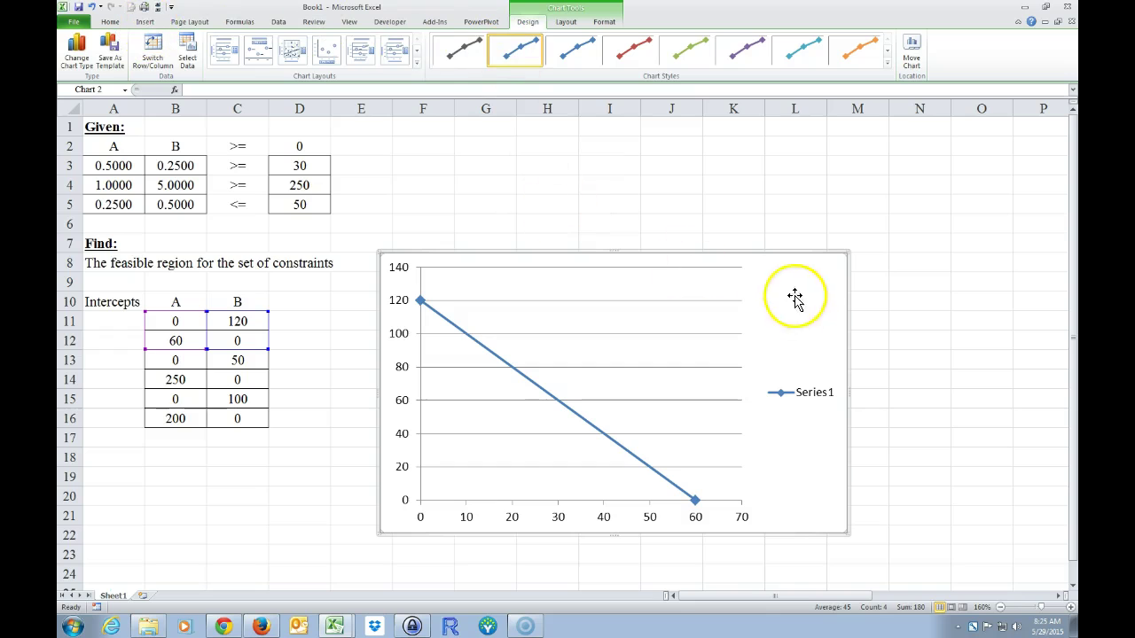
pyautogui.click(296, 532)
pyautogui.click(788, 324)
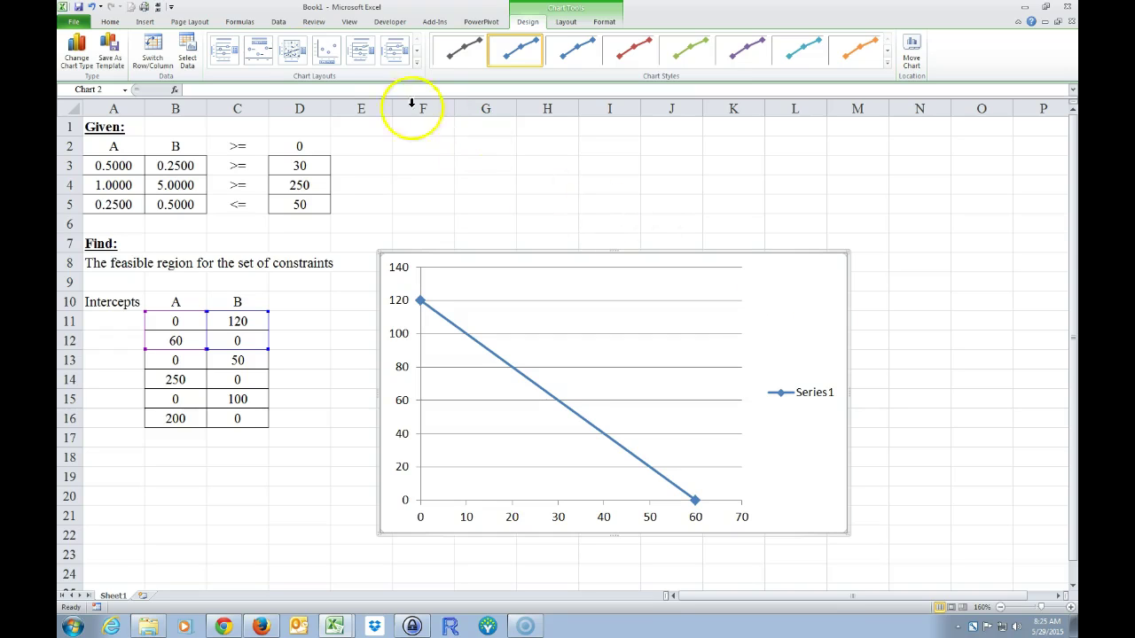
# Add a horizontal axis title below the axis and link it to the heading in B10
pyautogui.click(565, 24)
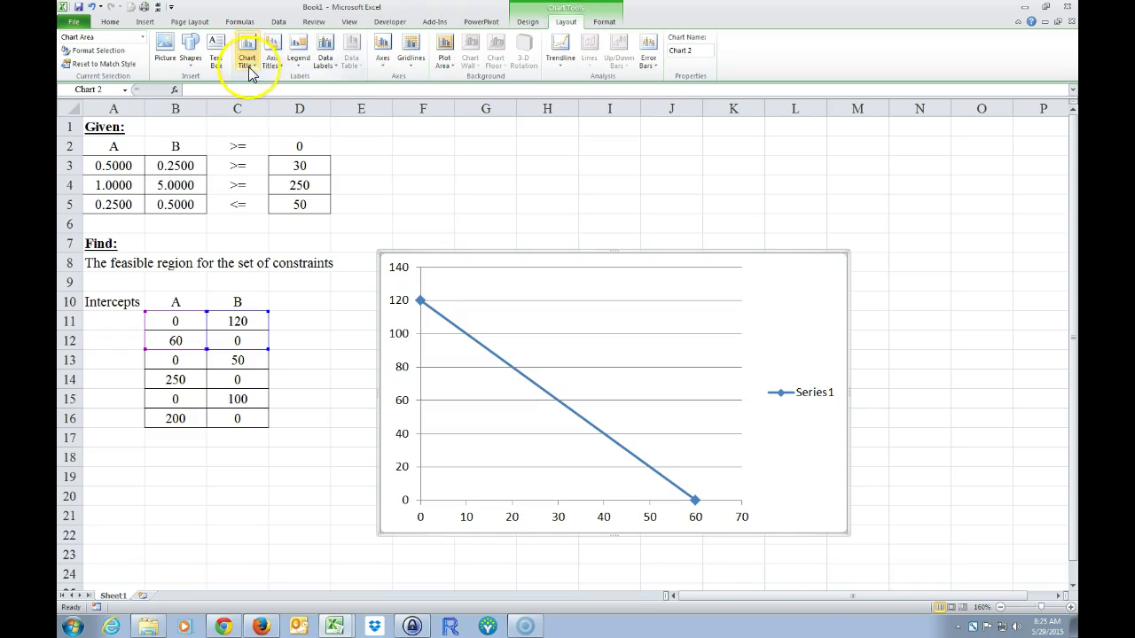
pyautogui.click(279, 73)
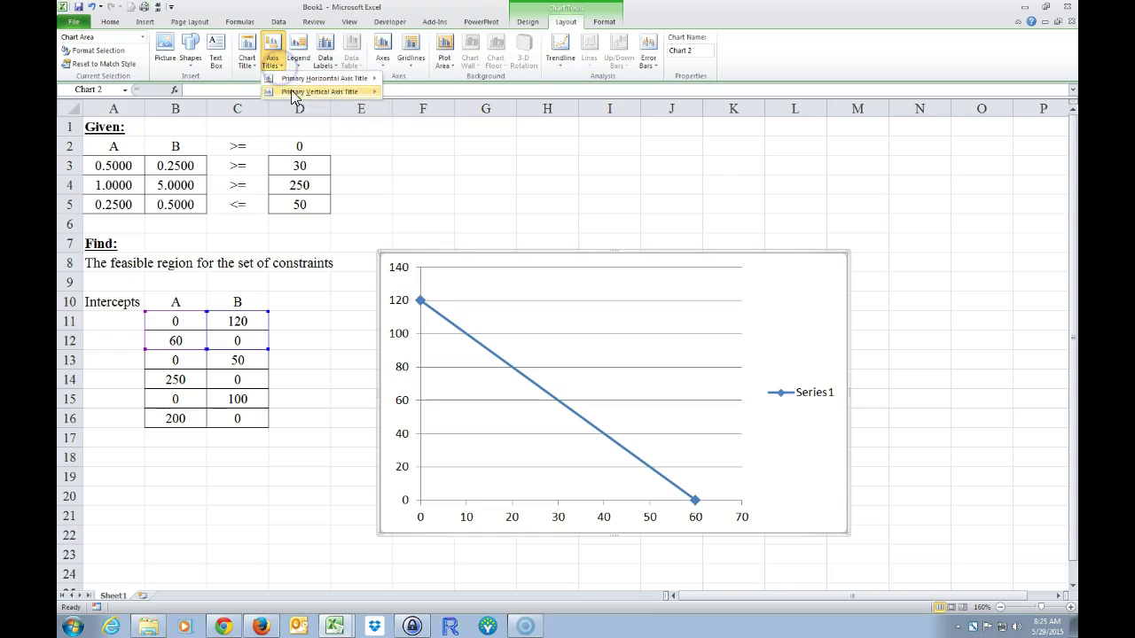
pyautogui.moveTo(312, 100)
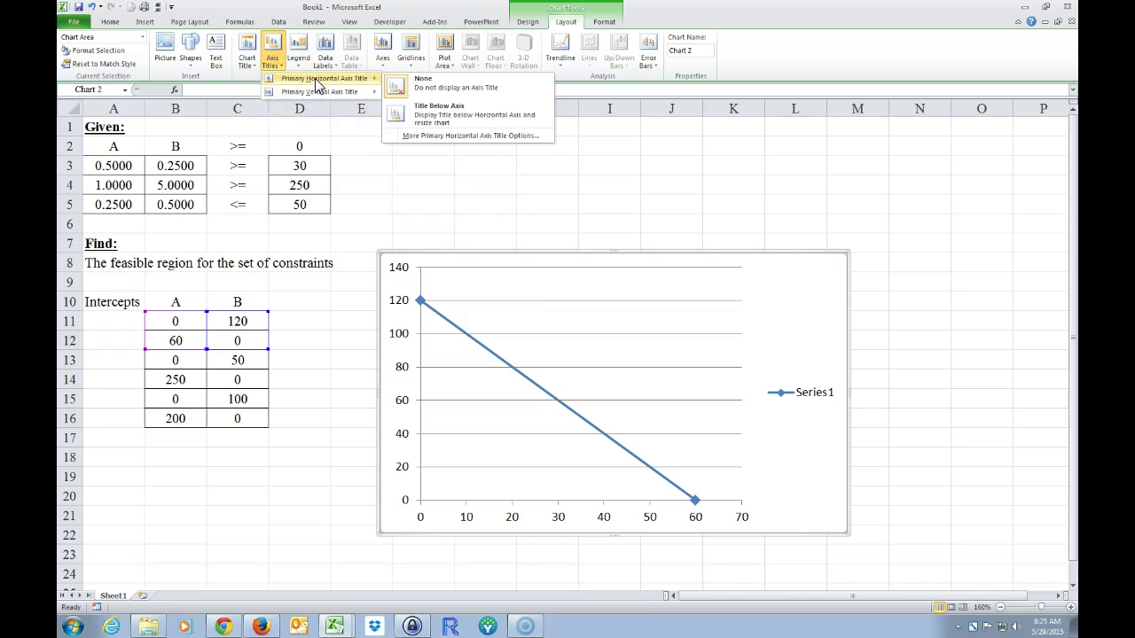
pyautogui.click(435, 112)
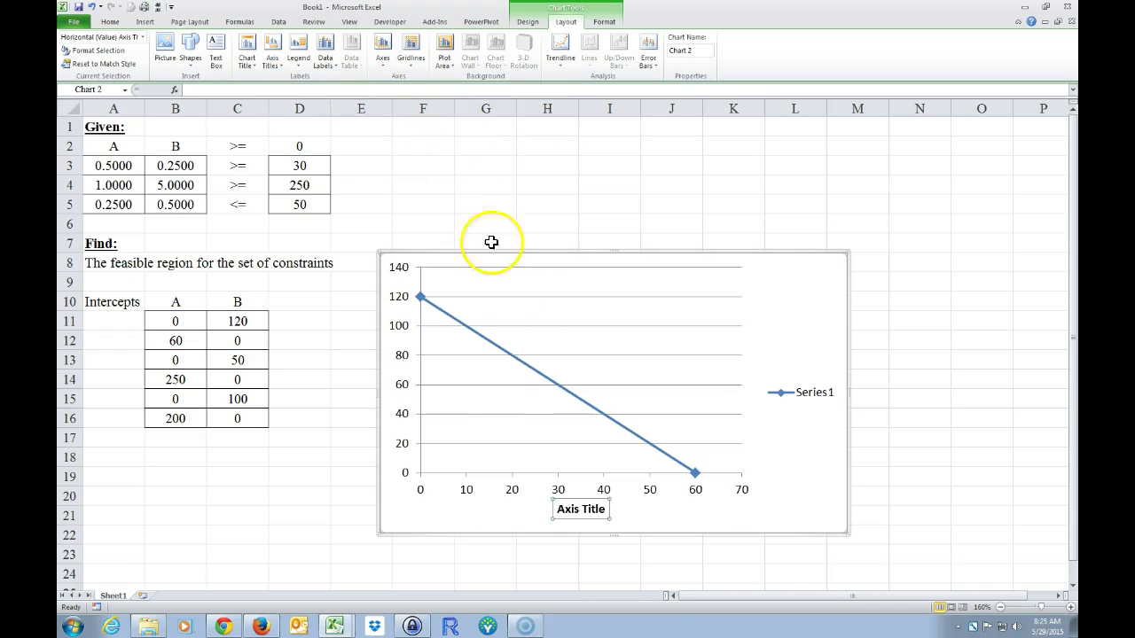
pyautogui.click(200, 89)
pyautogui.write('=')
pyautogui.click(175, 301)
pyautogui.press('Return')
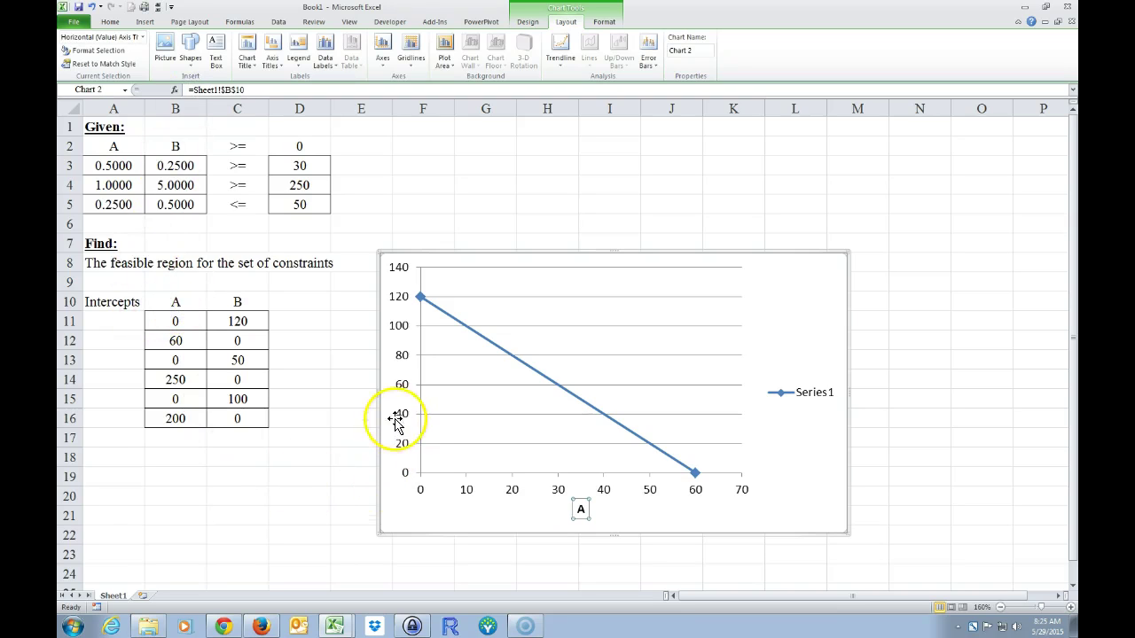
# Add a rotated vertical axis title and link it to the heading in C10
pyautogui.click(280, 71)
pyautogui.moveTo(303, 96)
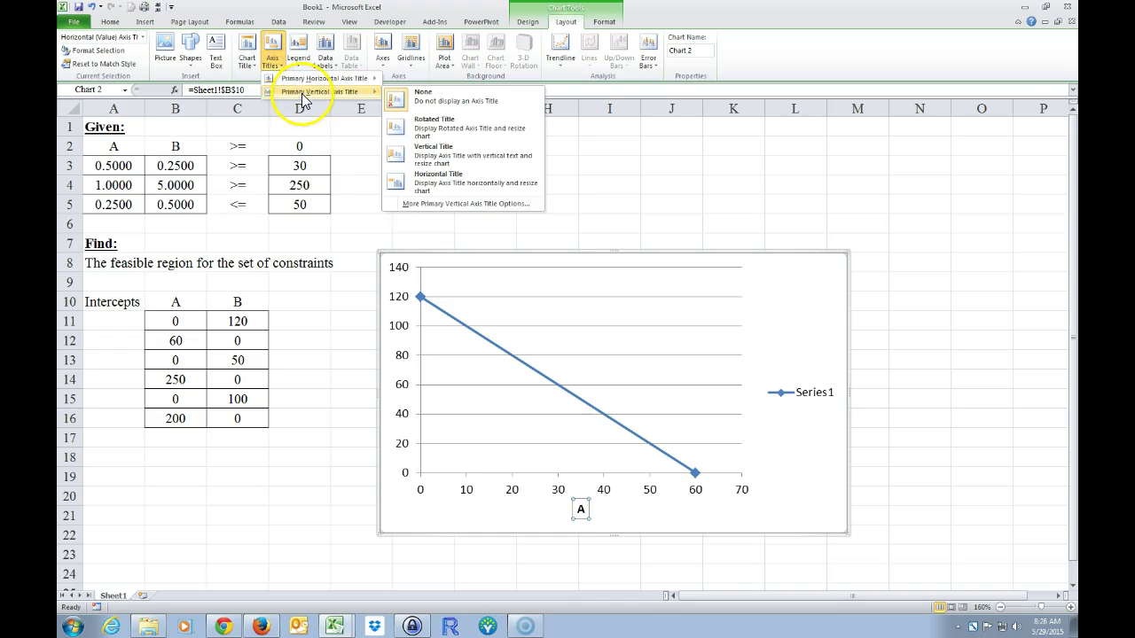
pyautogui.click(428, 129)
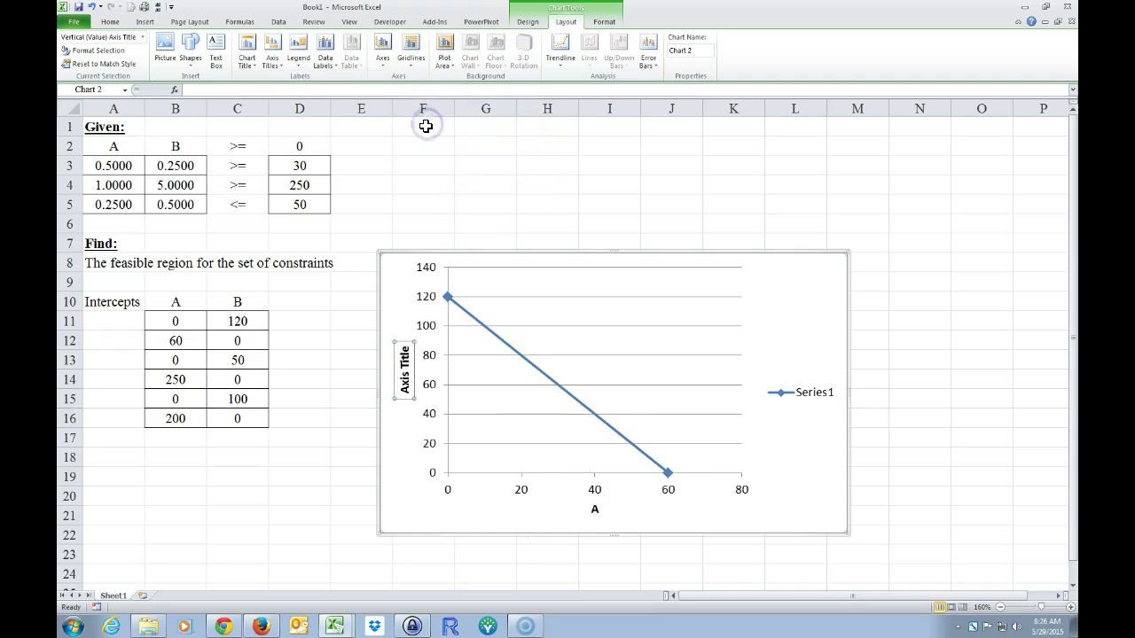
pyautogui.click(215, 92)
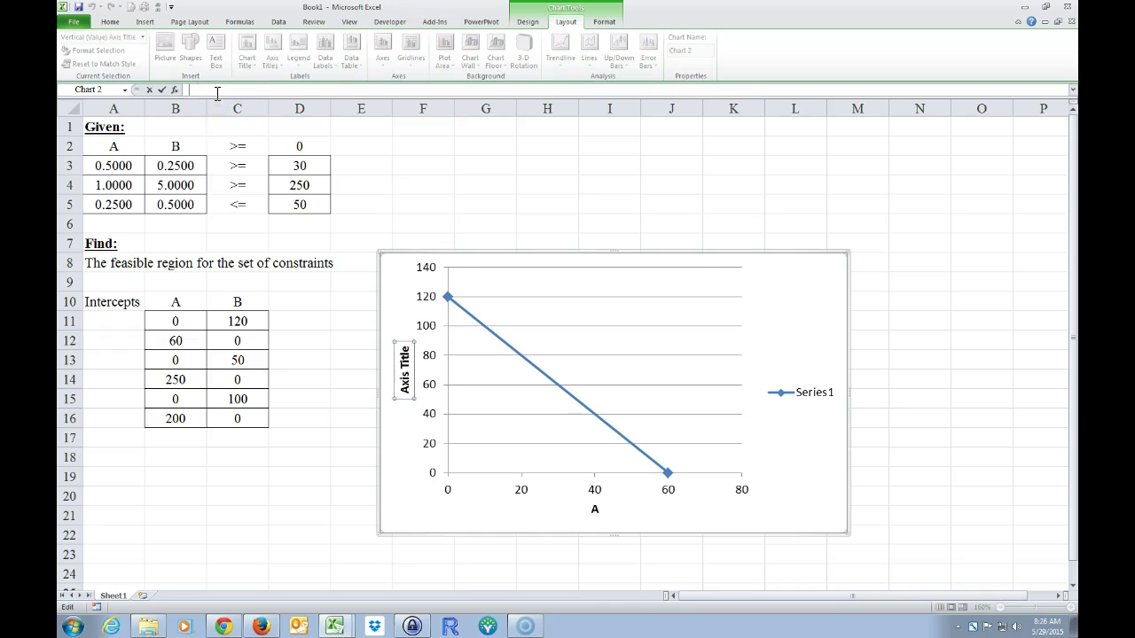
pyautogui.click(236, 301)
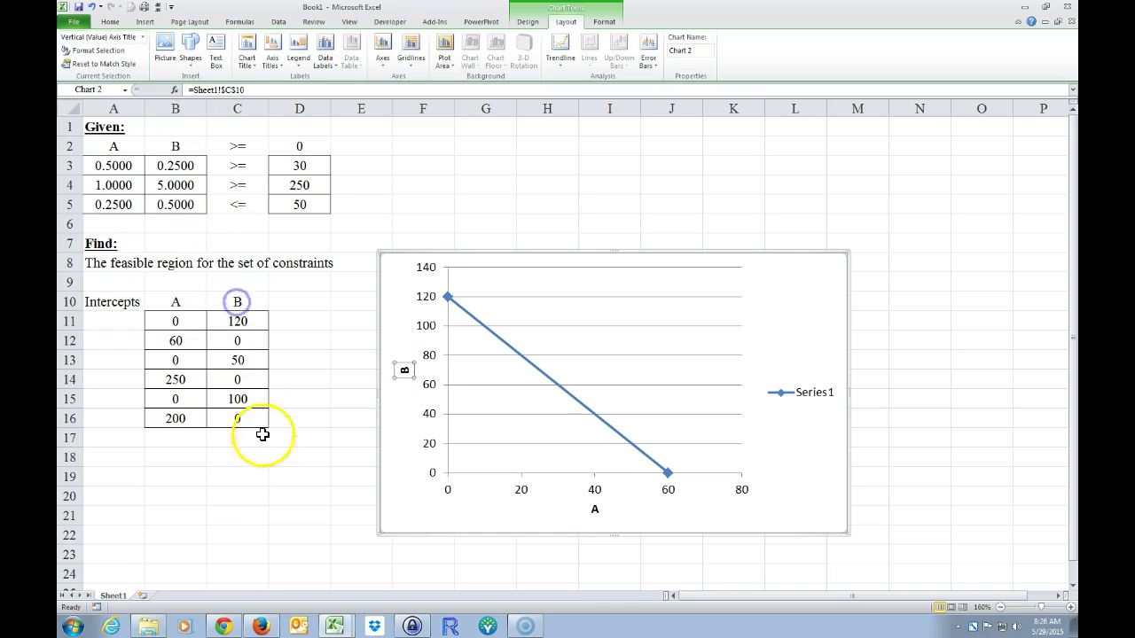
pyautogui.press('Return')
pyautogui.click(293, 539)
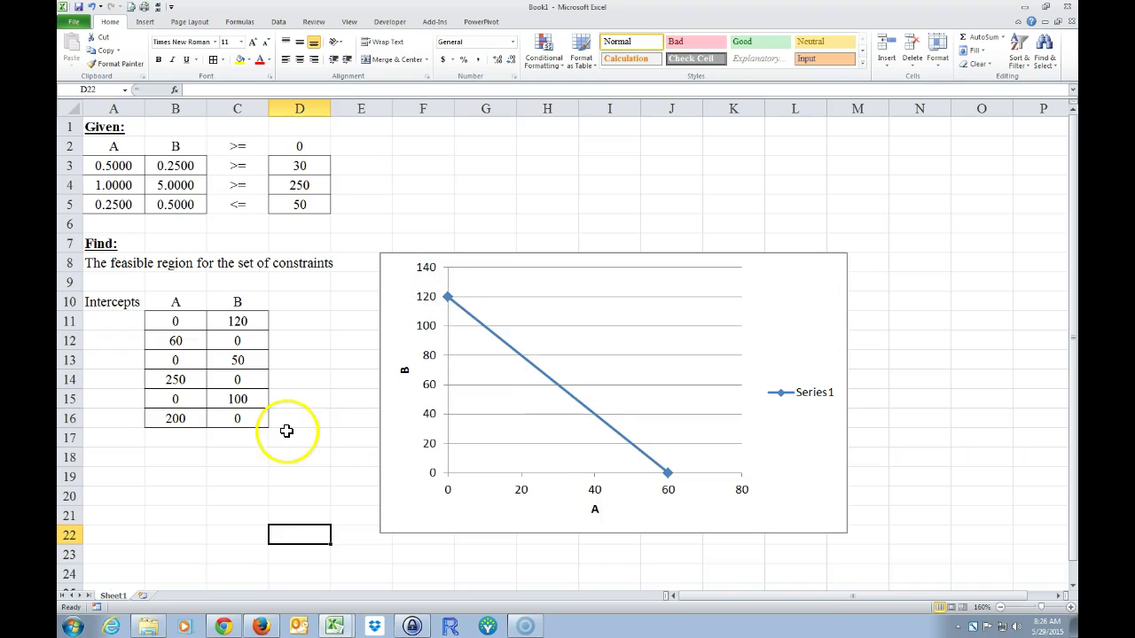
# Add the second constraint as a chart series with X values B13:B14 and Y values C13:C14
pyautogui.click(411, 445)
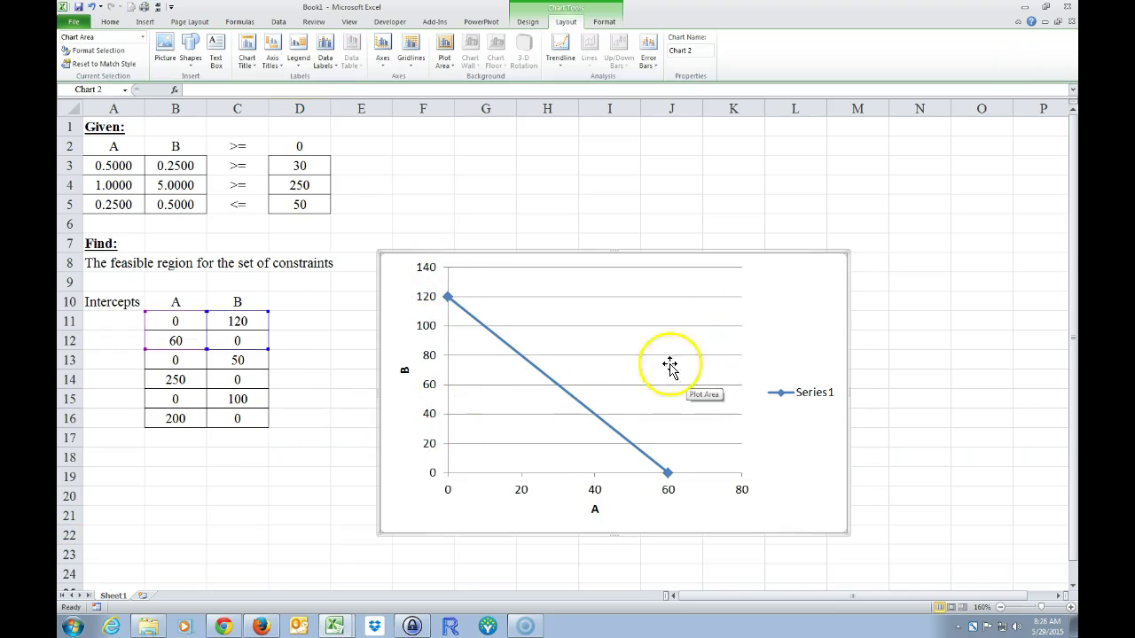
pyautogui.click(527, 25)
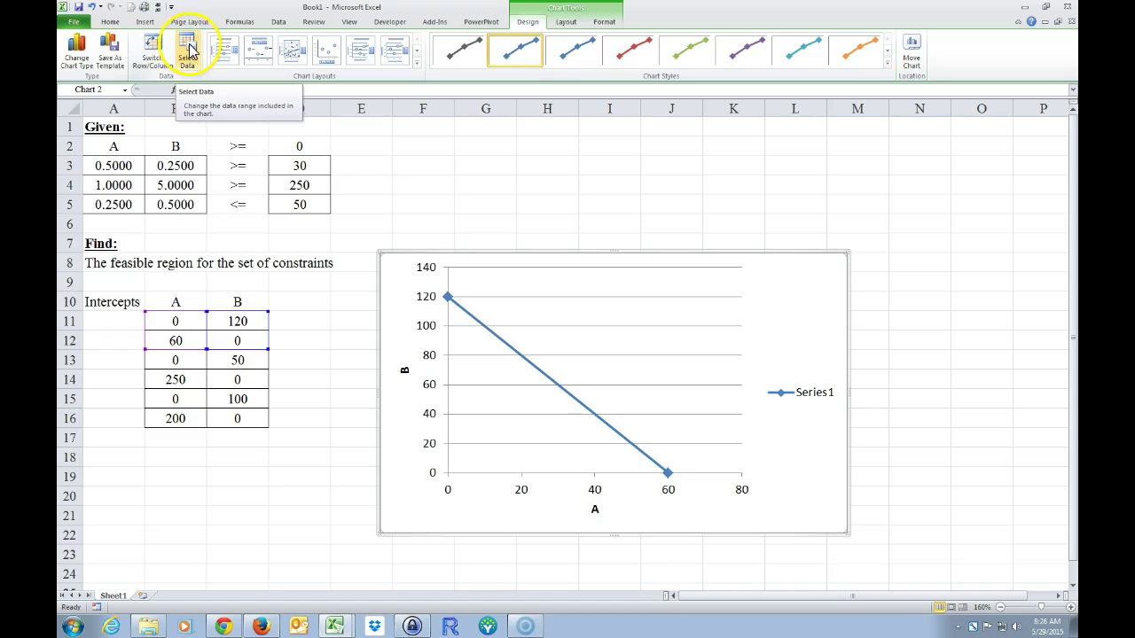
pyautogui.click(187, 51)
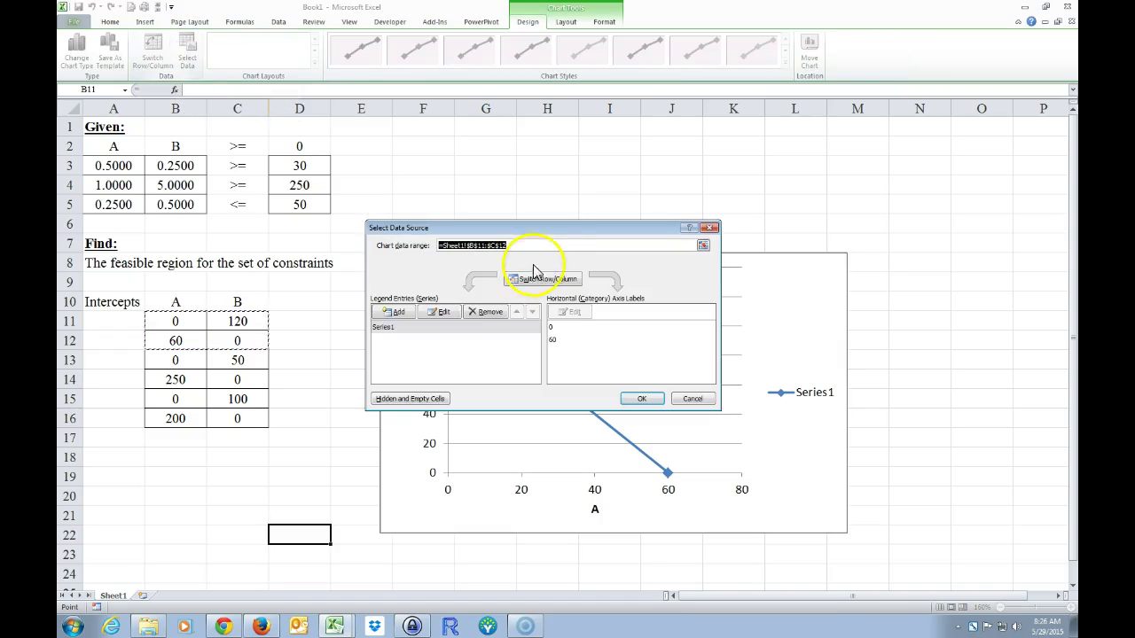
pyautogui.moveTo(548, 236); pyautogui.dragTo(593, 119)
pyautogui.click(443, 196)
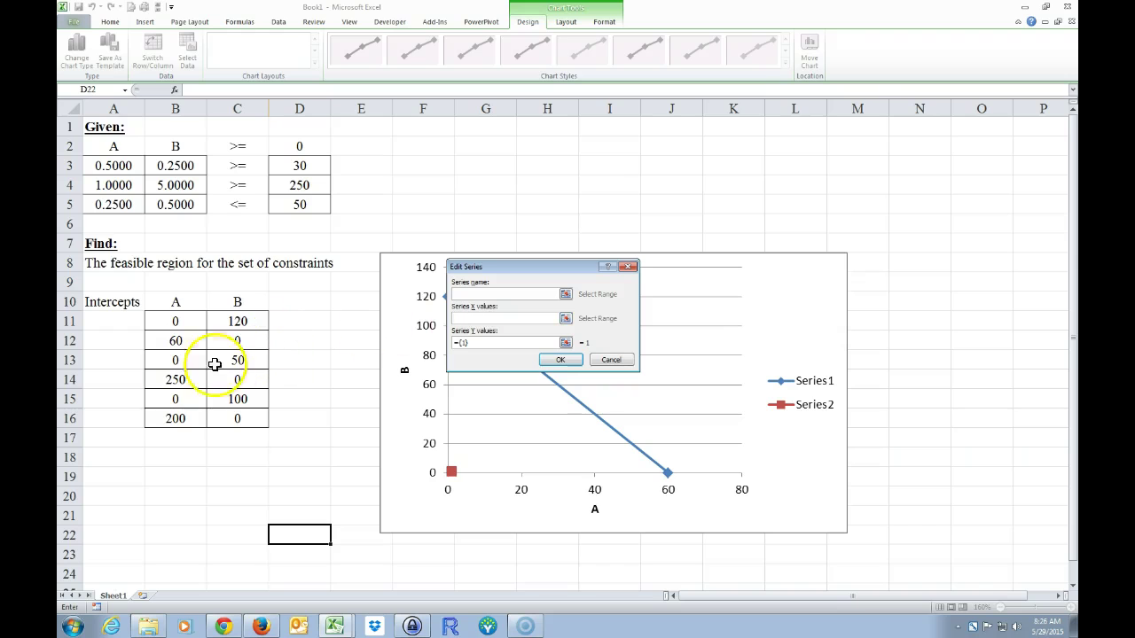
pyautogui.moveTo(176, 360); pyautogui.dragTo(177, 379)
pyautogui.click(478, 343)
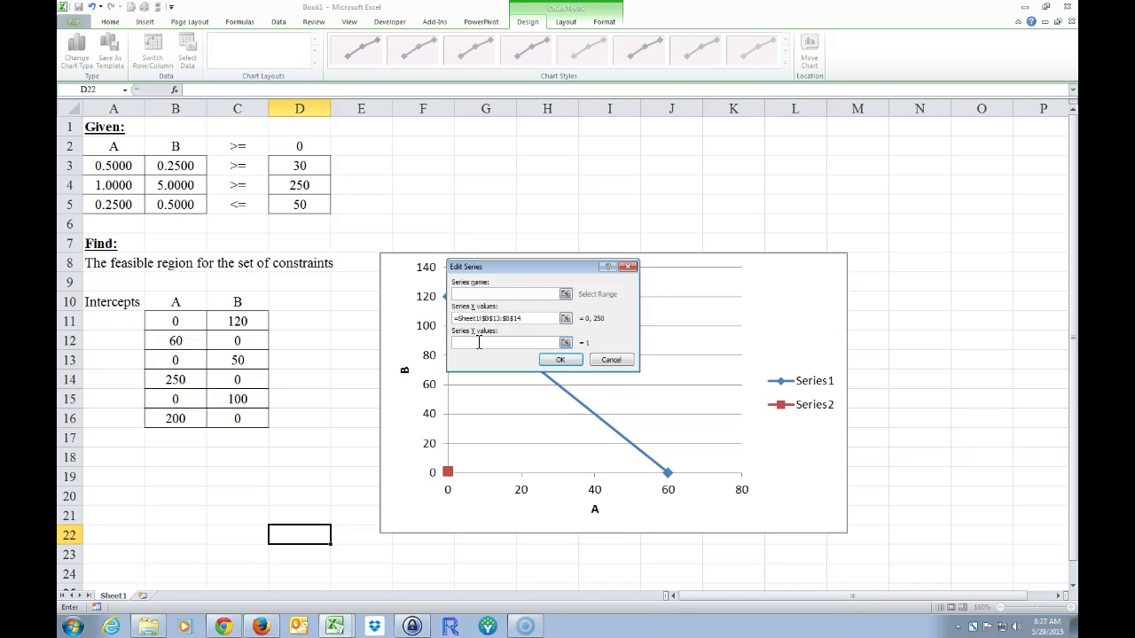
pyautogui.moveTo(238, 360); pyautogui.dragTo(239, 378)
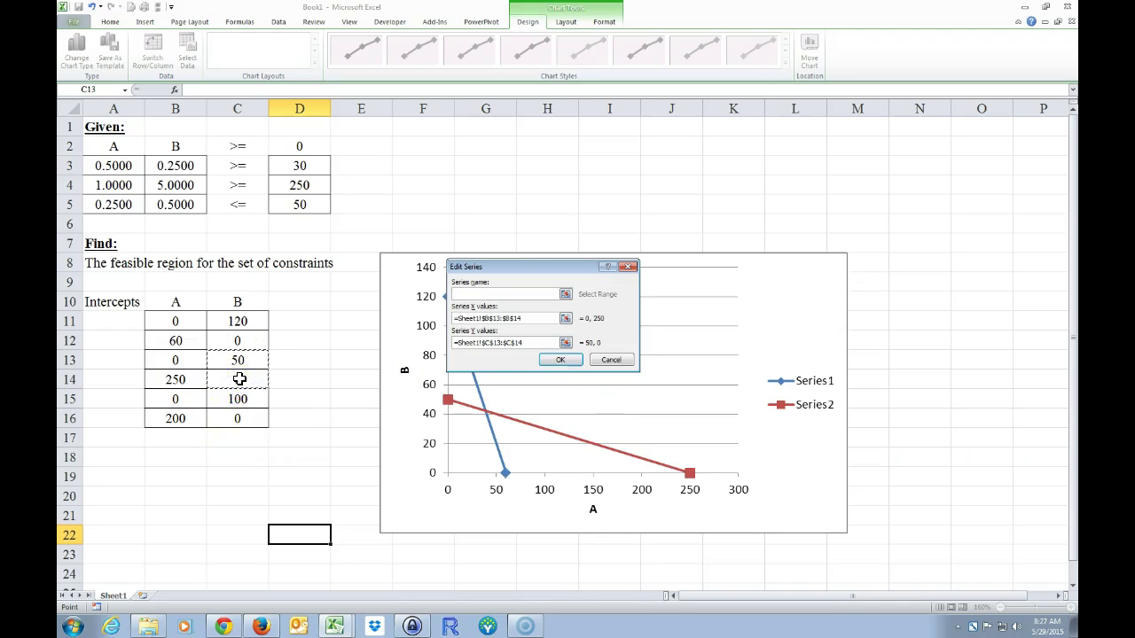
pyautogui.click(560, 359)
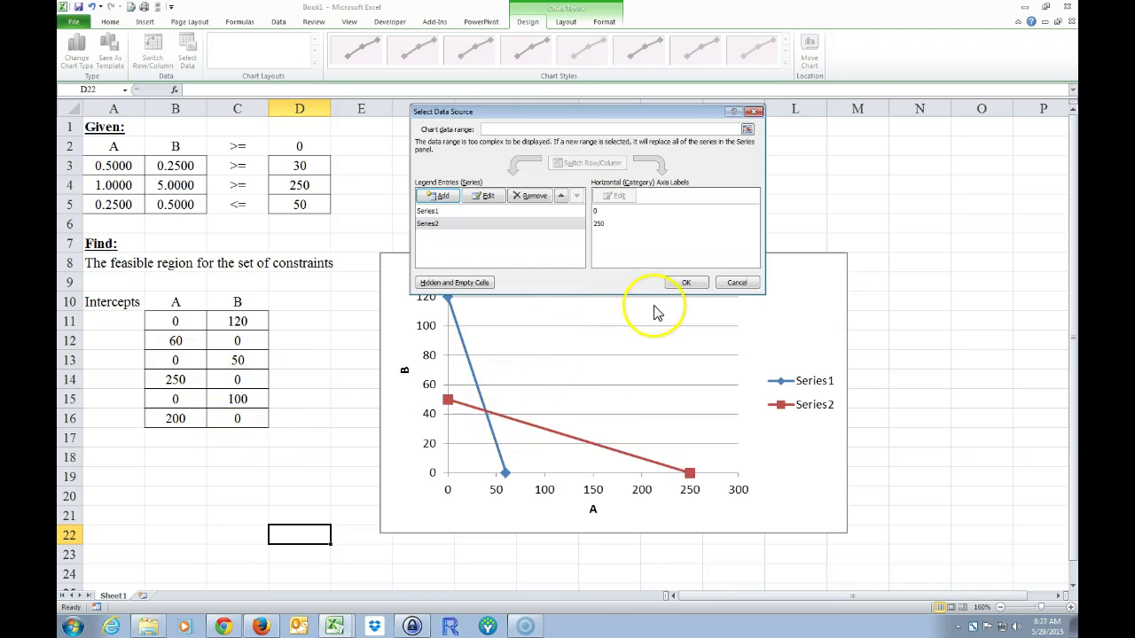
# Add the third constraint as a chart series with X values B15:B16 and Y values C15:C16, and apply the data source changes
pyautogui.click(438, 196)
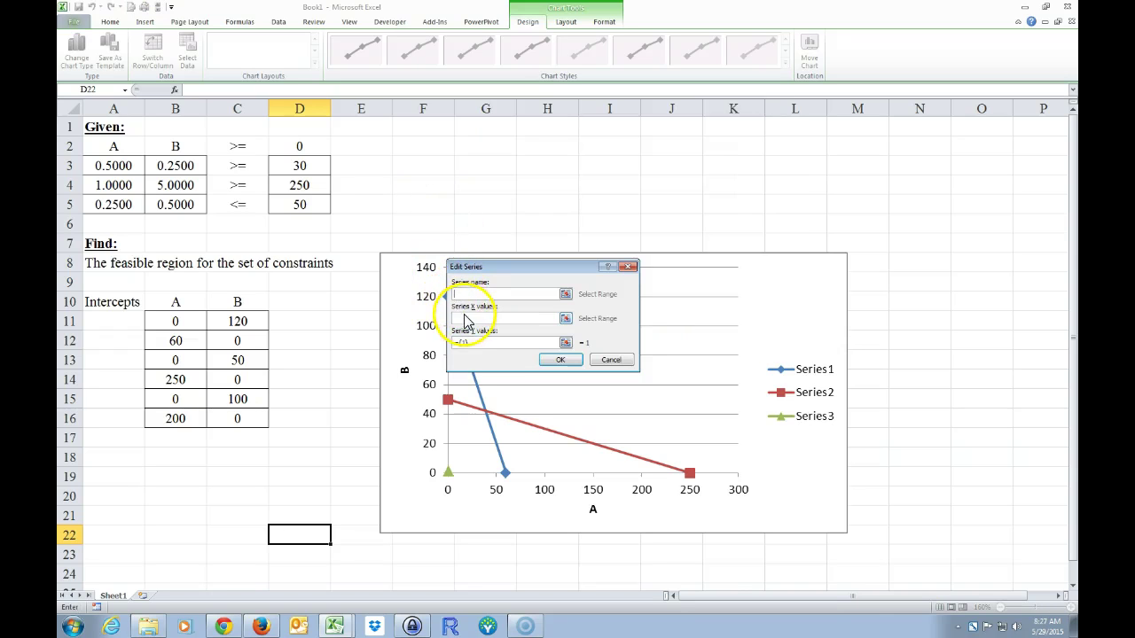
pyautogui.moveTo(174, 395); pyautogui.dragTo(172, 417)
pyautogui.click(478, 343)
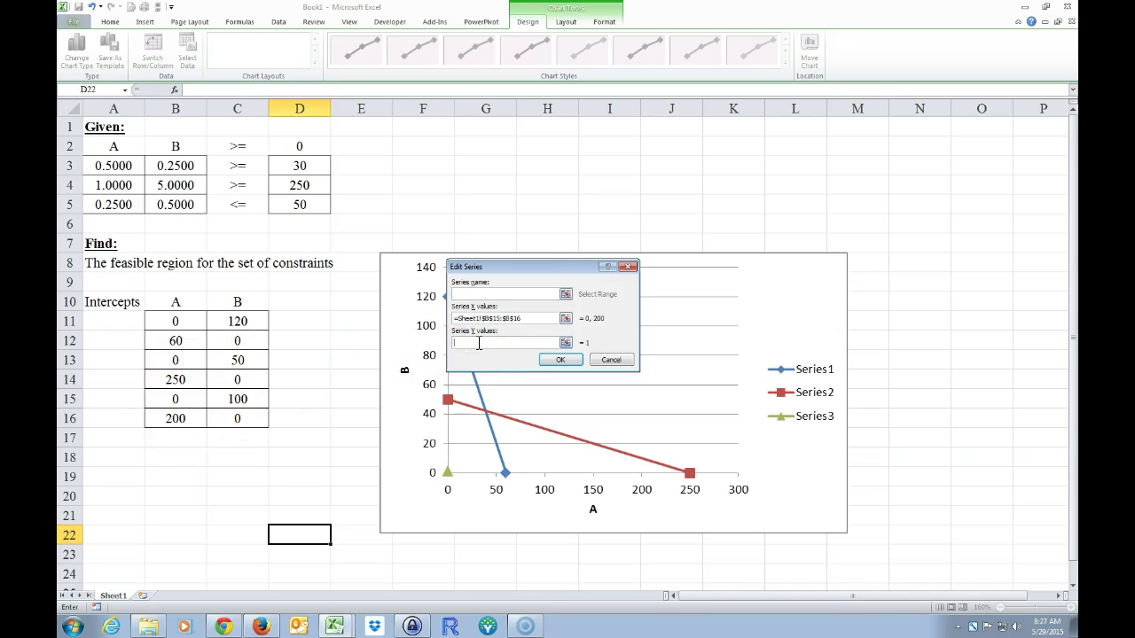
pyautogui.moveTo(236, 398); pyautogui.dragTo(235, 419)
pyautogui.click(556, 360)
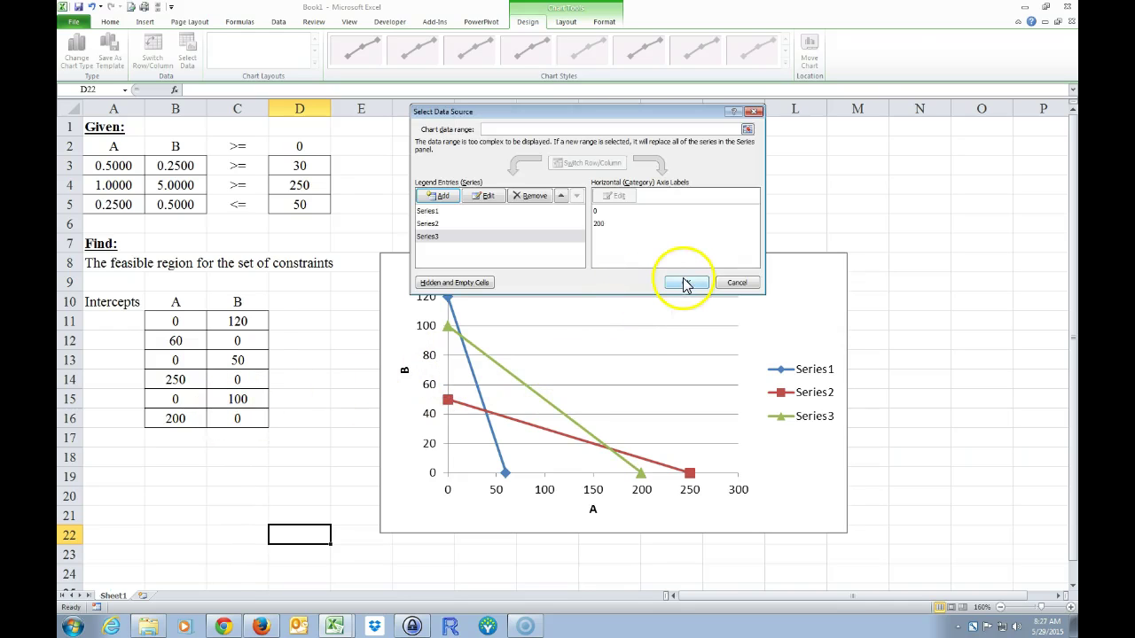
pyautogui.click(687, 283)
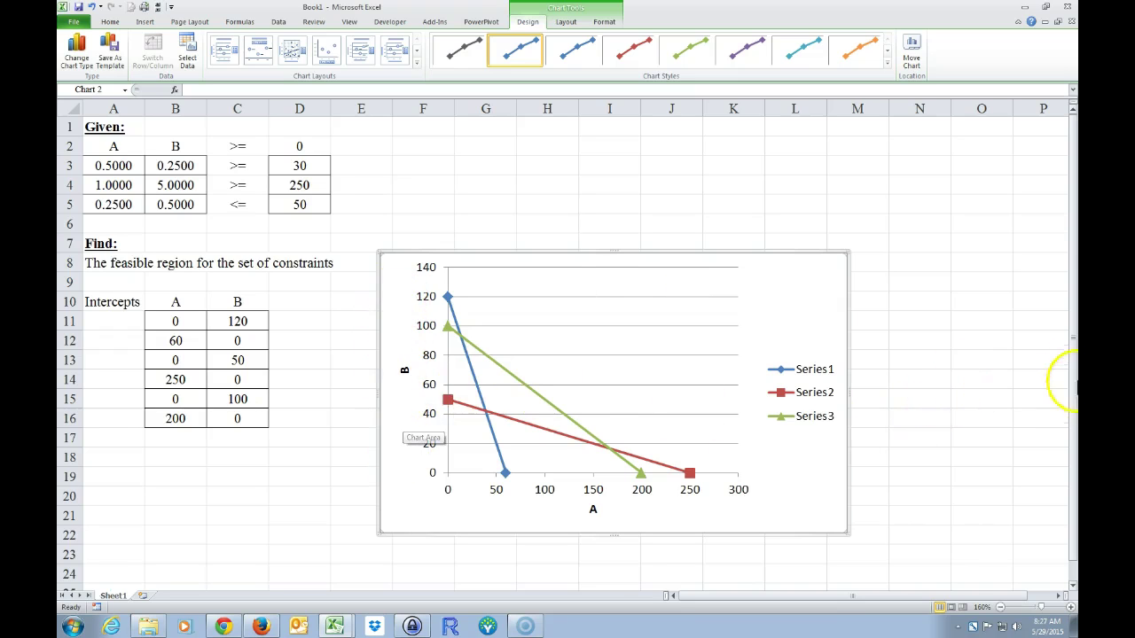
# Enlarge the chart to cover about E8:M25
pyautogui.scroll(-1, 1075, 368)
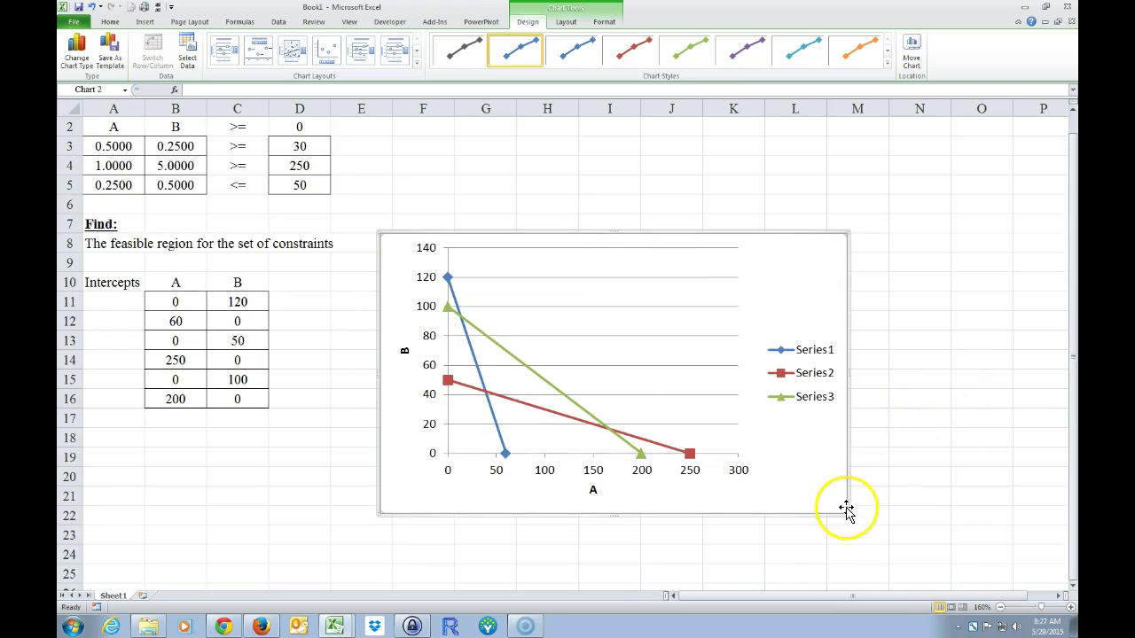
pyautogui.moveTo(845, 514); pyautogui.dragTo(880, 568)
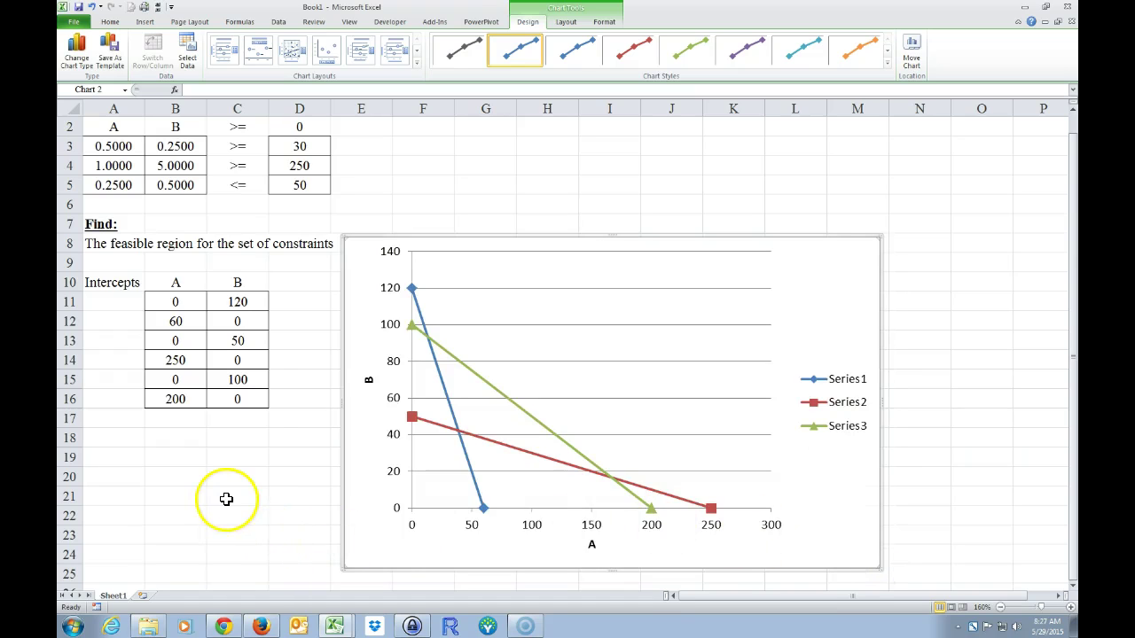
pyautogui.scroll(-1, 203, 482)
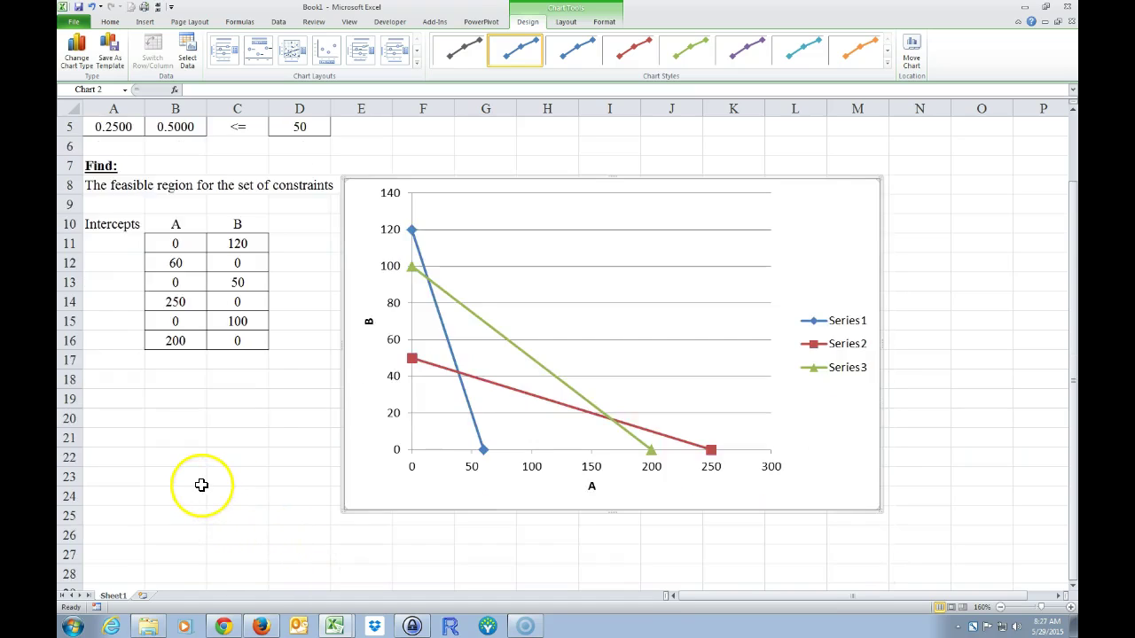
pyautogui.scroll(-1, 204, 470)
pyautogui.scroll(1, 205, 464)
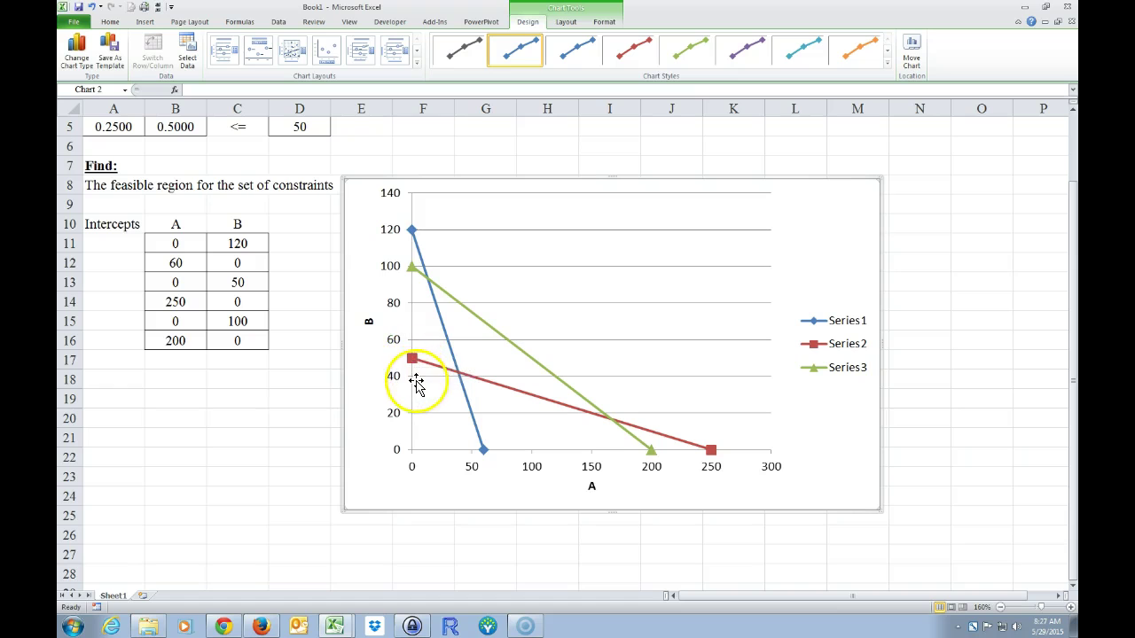
# Review the non-negativity constraint in A2:D2, its >= sign and its limit against the plotted lines
pyautogui.scroll(2, 284, 420)
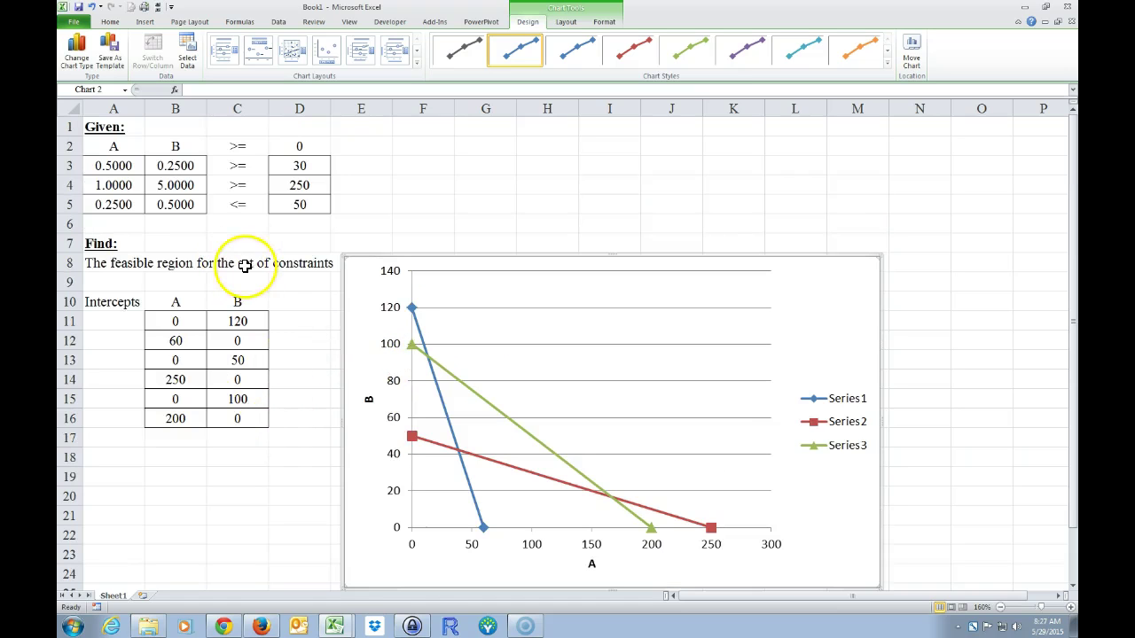
pyautogui.moveTo(114, 145); pyautogui.dragTo(284, 144)
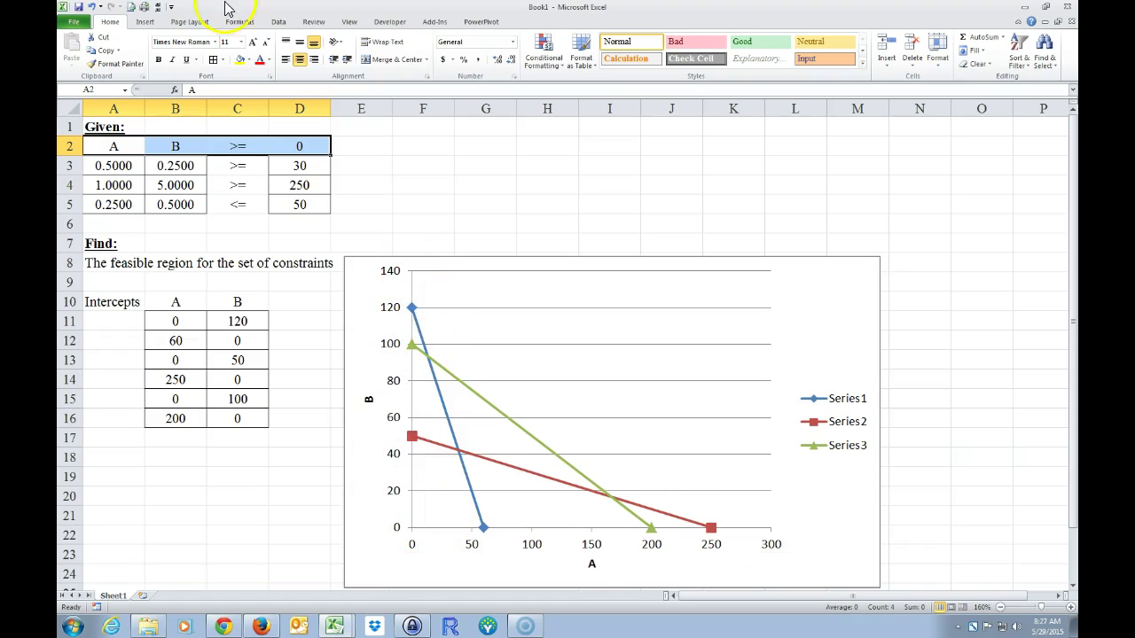
pyautogui.click(237, 147)
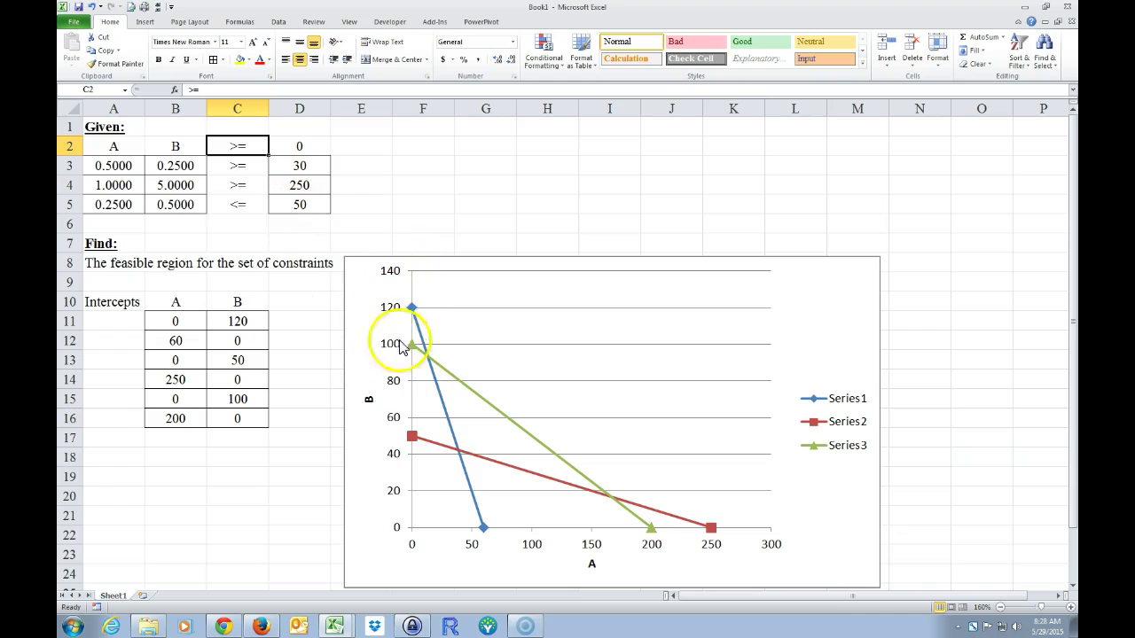
pyautogui.click(302, 143)
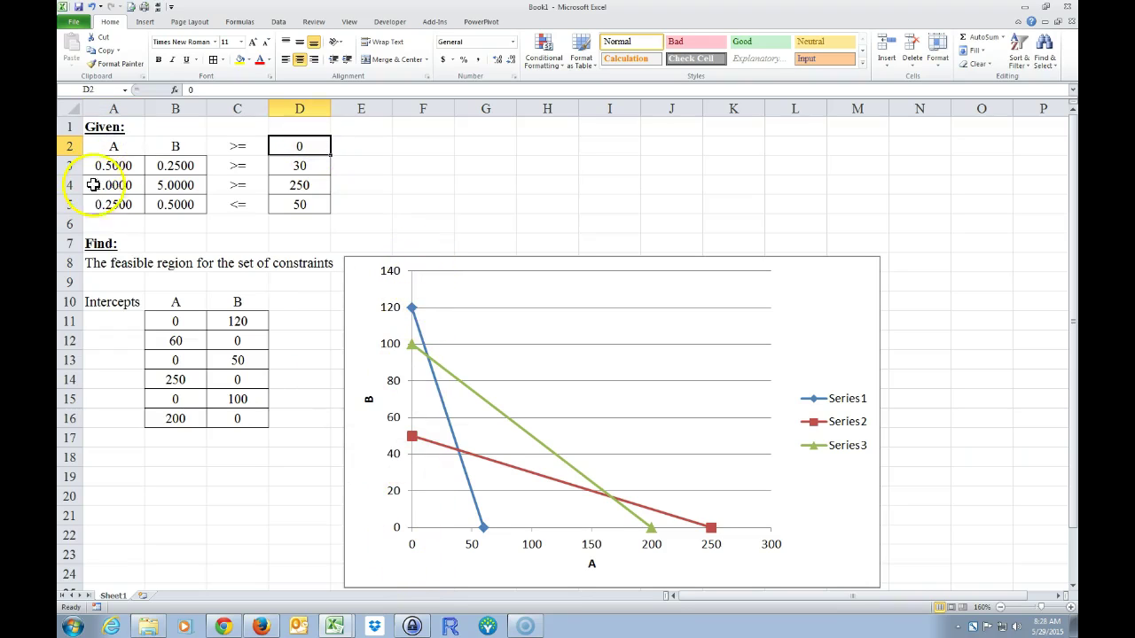
# Compare the inequality signs in C2:C5 and the non-negativity constraint in A2:D2 with the plotted chart area
pyautogui.click(170, 165)
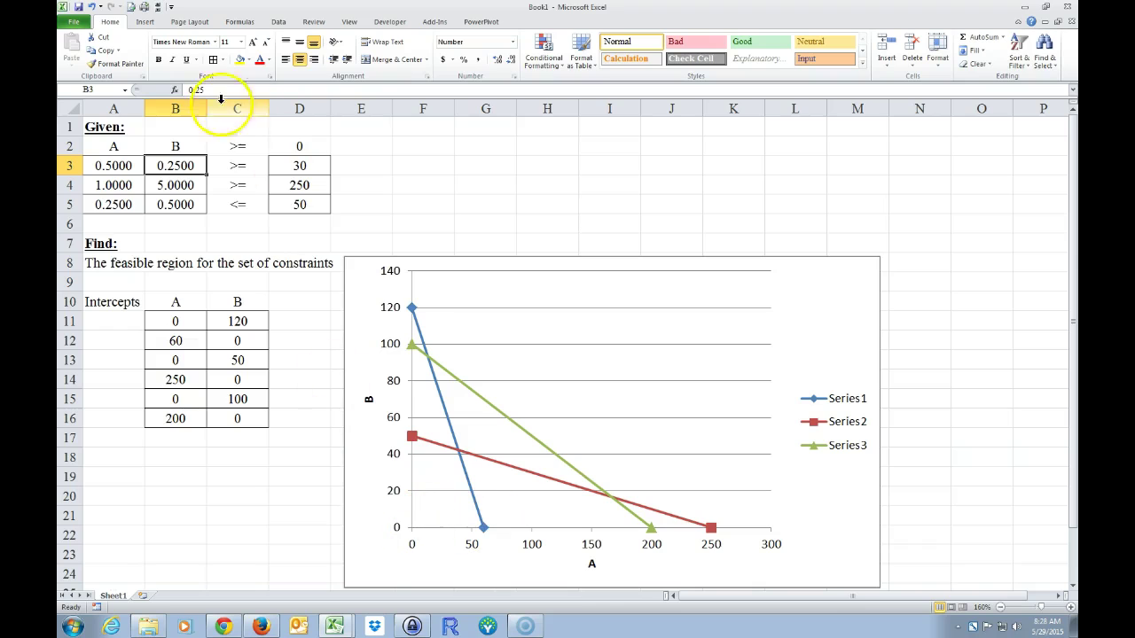
pyautogui.click(237, 147)
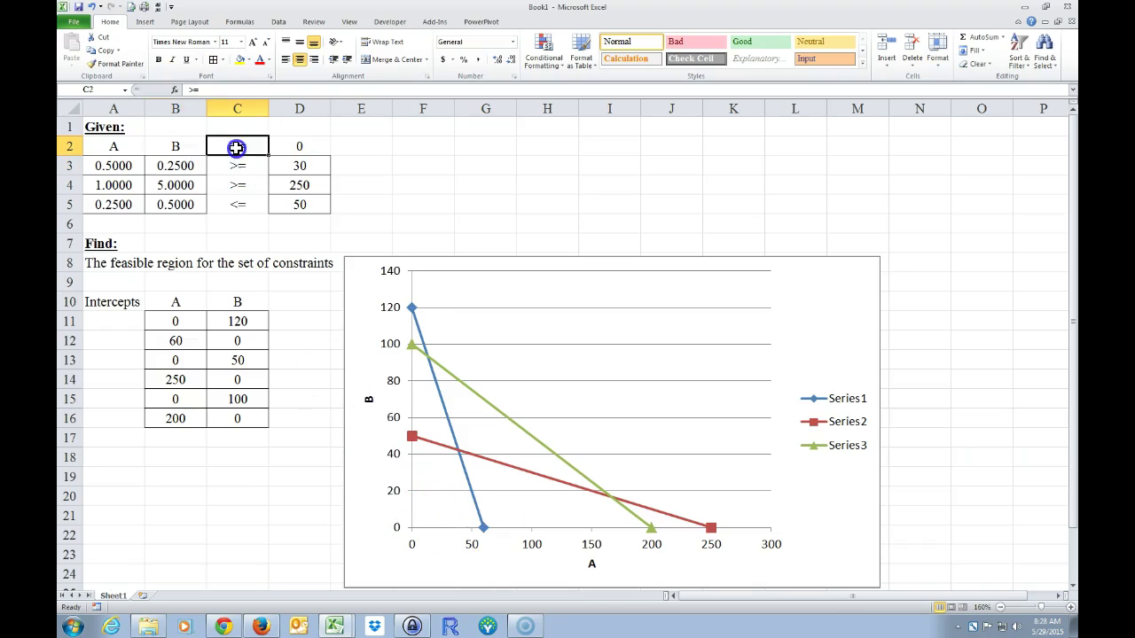
pyautogui.click(238, 206)
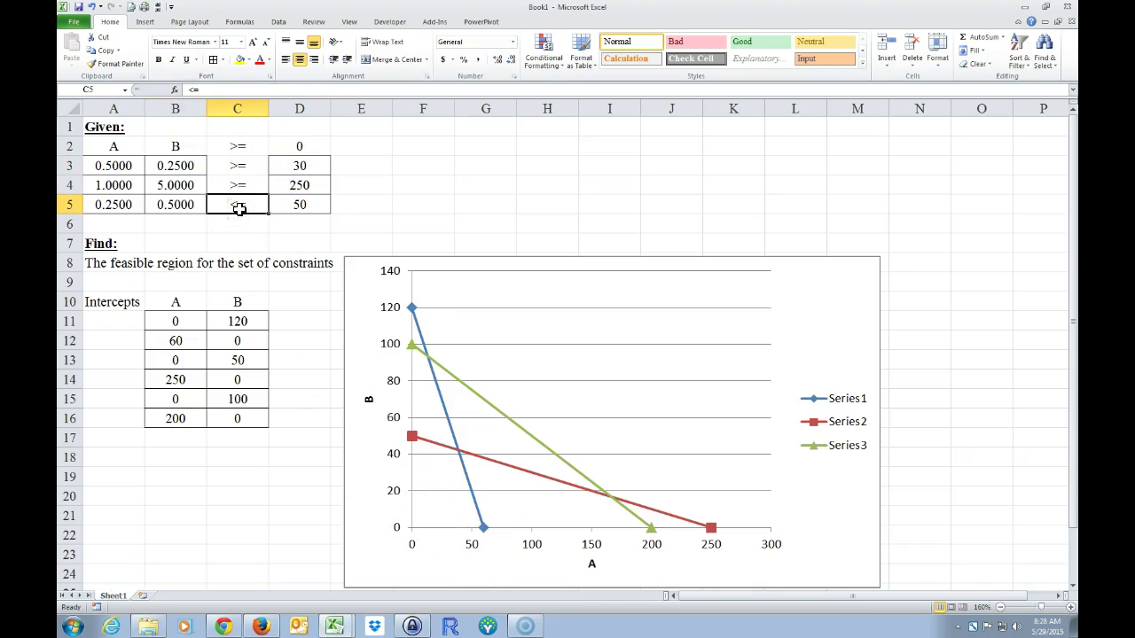
pyautogui.click(229, 146)
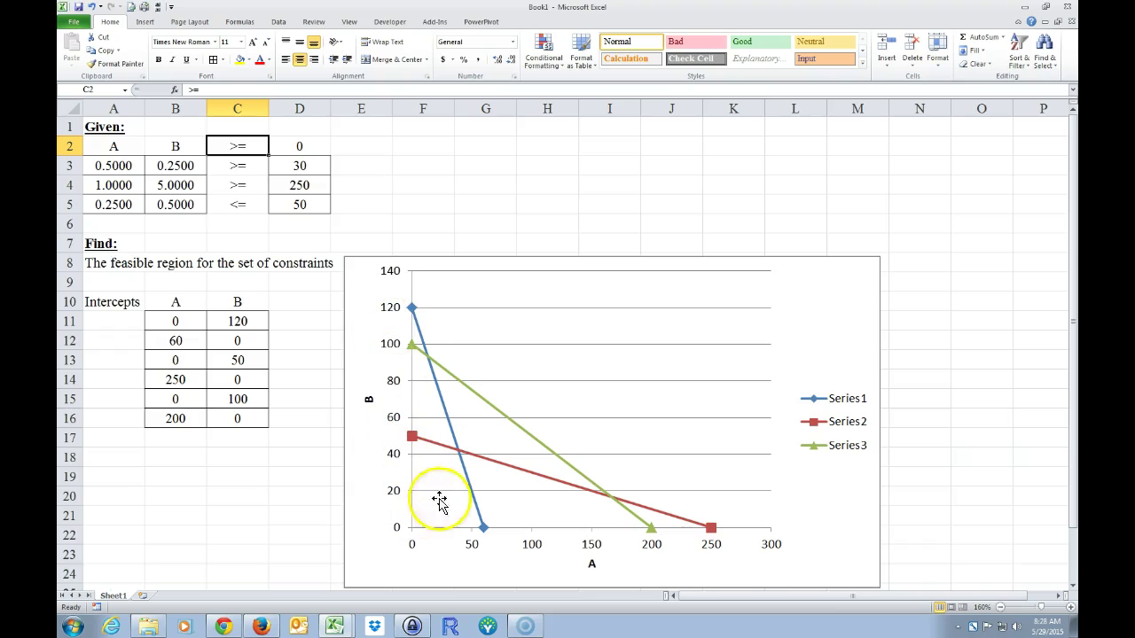
pyautogui.moveTo(114, 146); pyautogui.dragTo(283, 147)
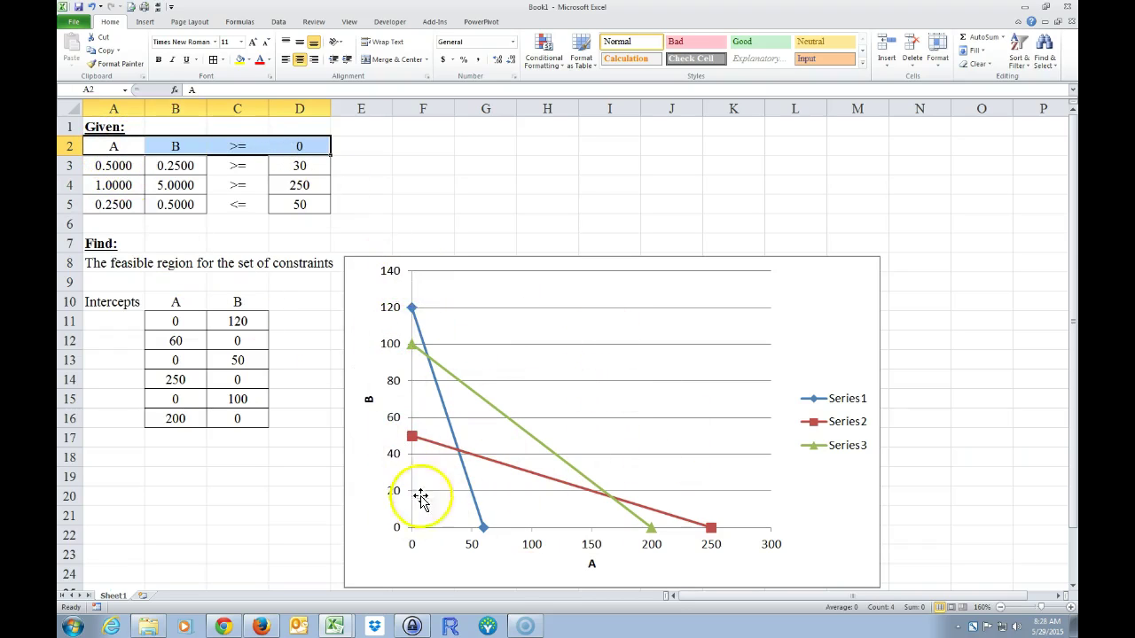
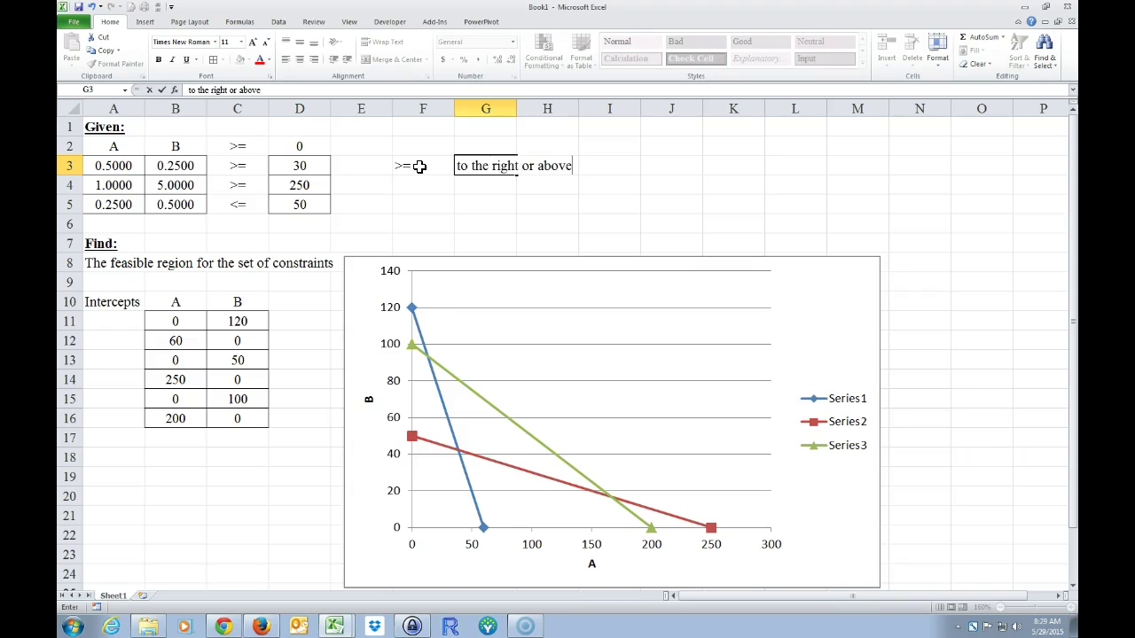
# Finish the note "to the right or above" in G3, and add "<=" in F4 with "to the left or below" in G4
pyautogui.press('Return')
pyautogui.click(414, 187)
pyautogui.write('<=')
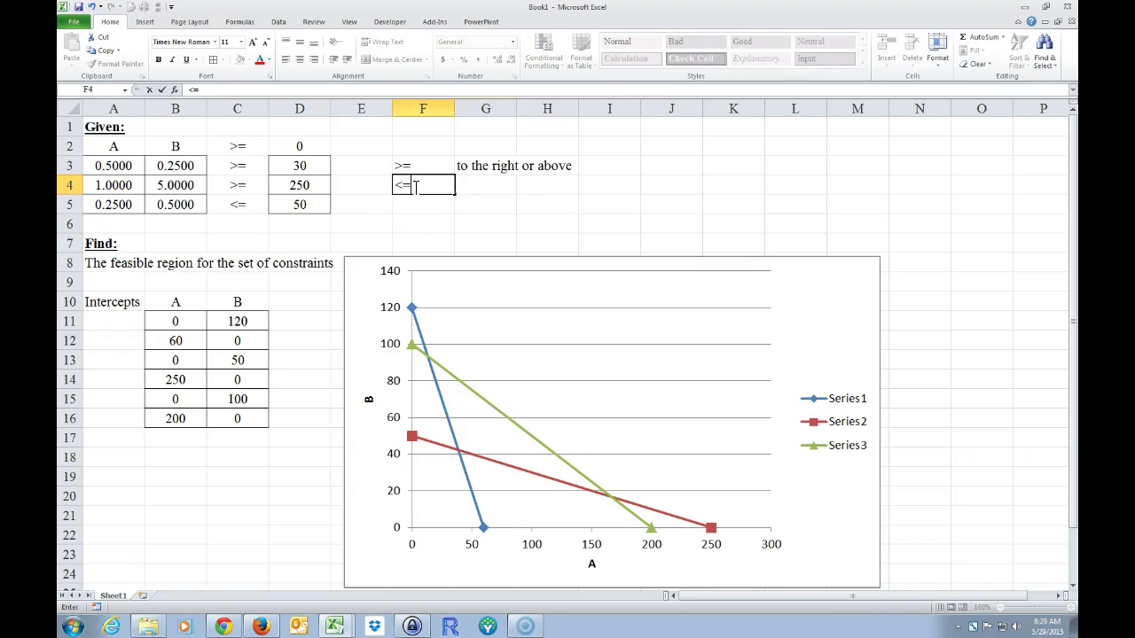
pyautogui.press('Tab')
pyautogui.write('to the l')
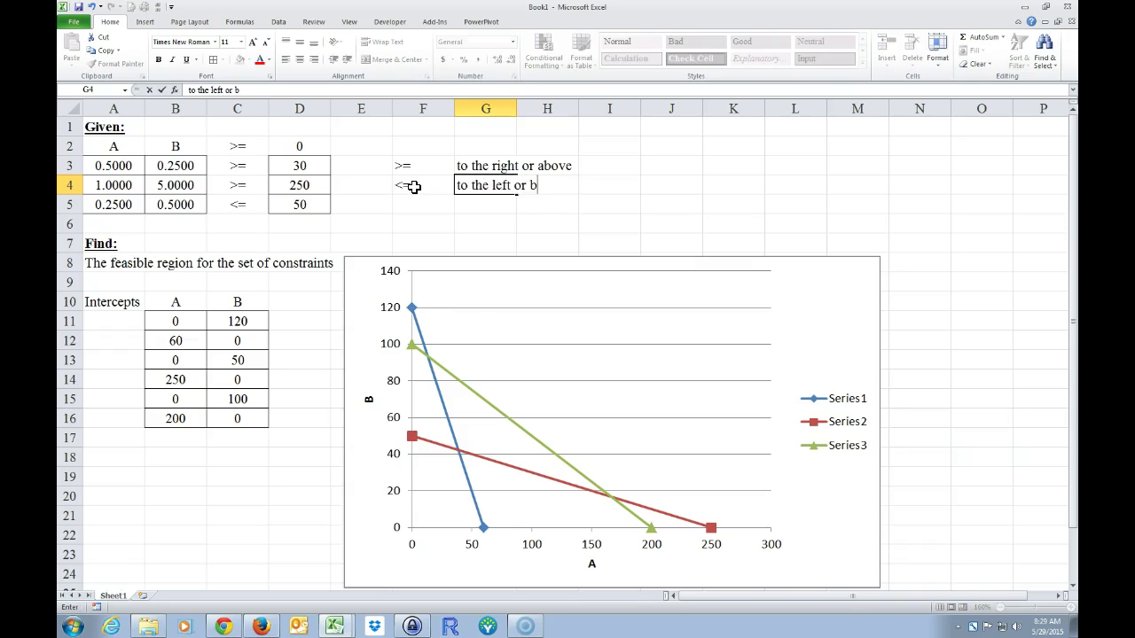
pyautogui.press('Return')
pyautogui.click(415, 224)
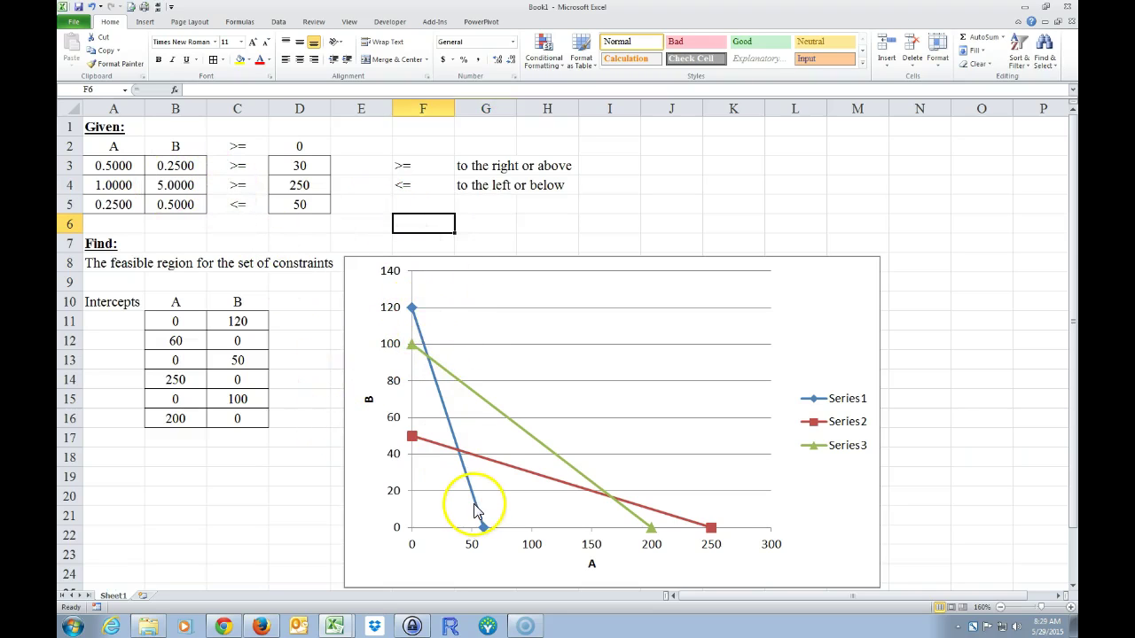
# Examine the constraints in rows 3 to 5 against their chart lines to determine which side of each line is feasible
pyautogui.moveTo(474, 511)
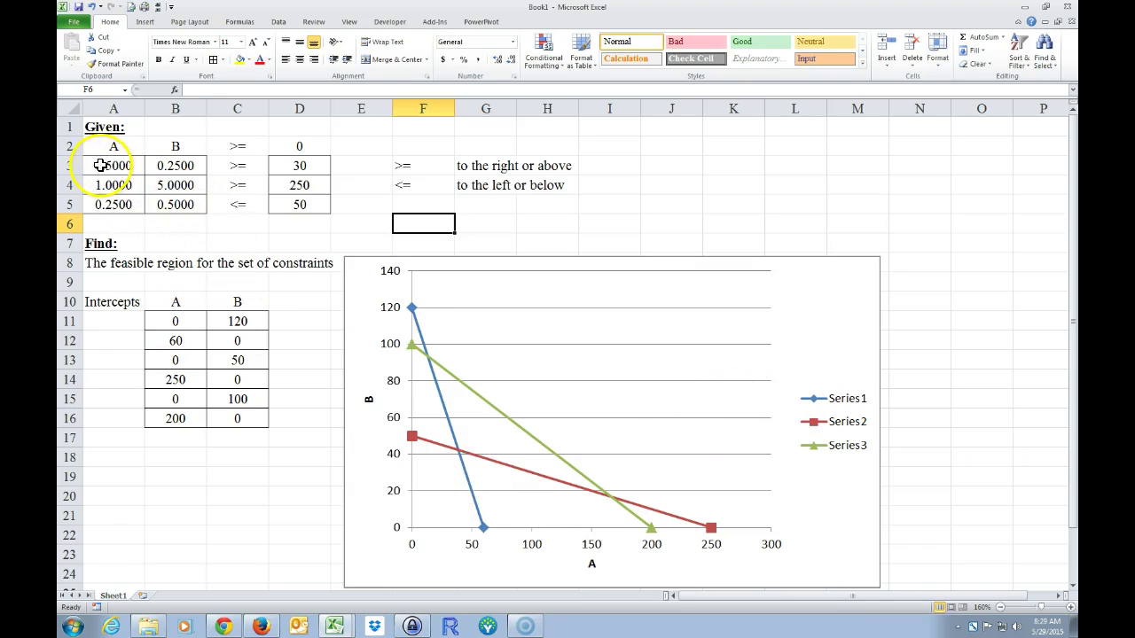
pyautogui.moveTo(100, 167); pyautogui.dragTo(282, 167)
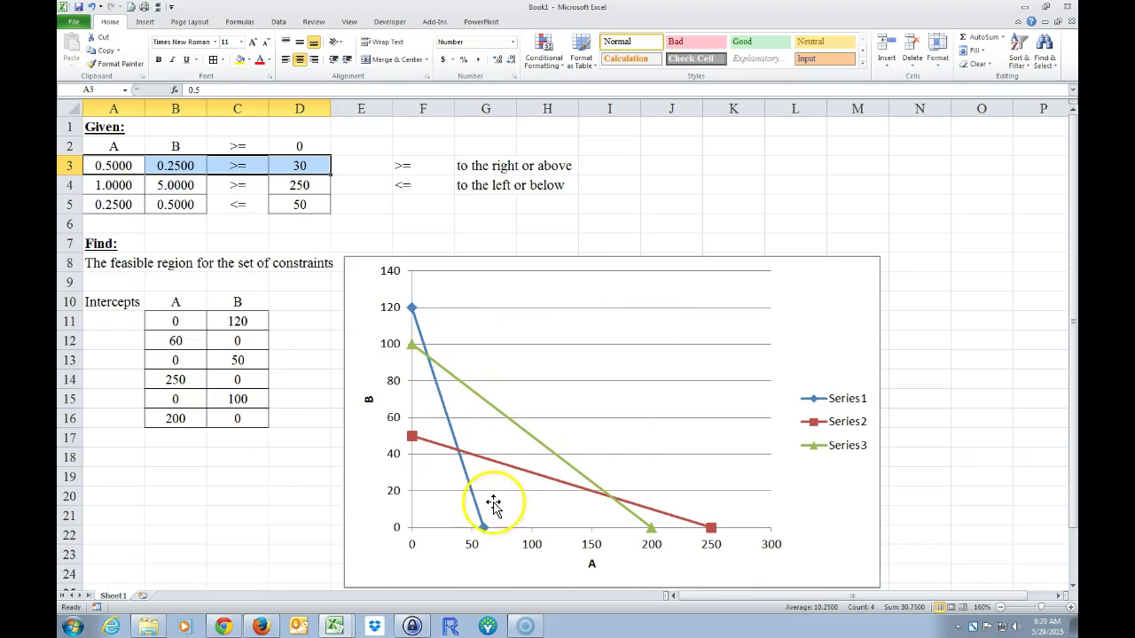
pyautogui.moveTo(413, 308)
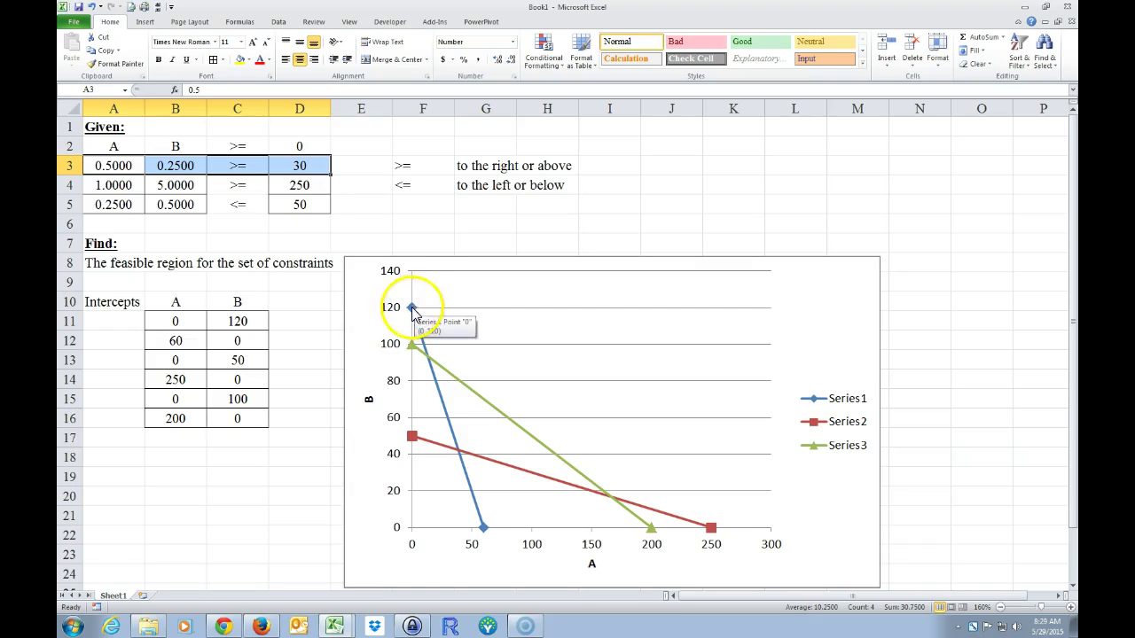
pyautogui.moveTo(425, 344)
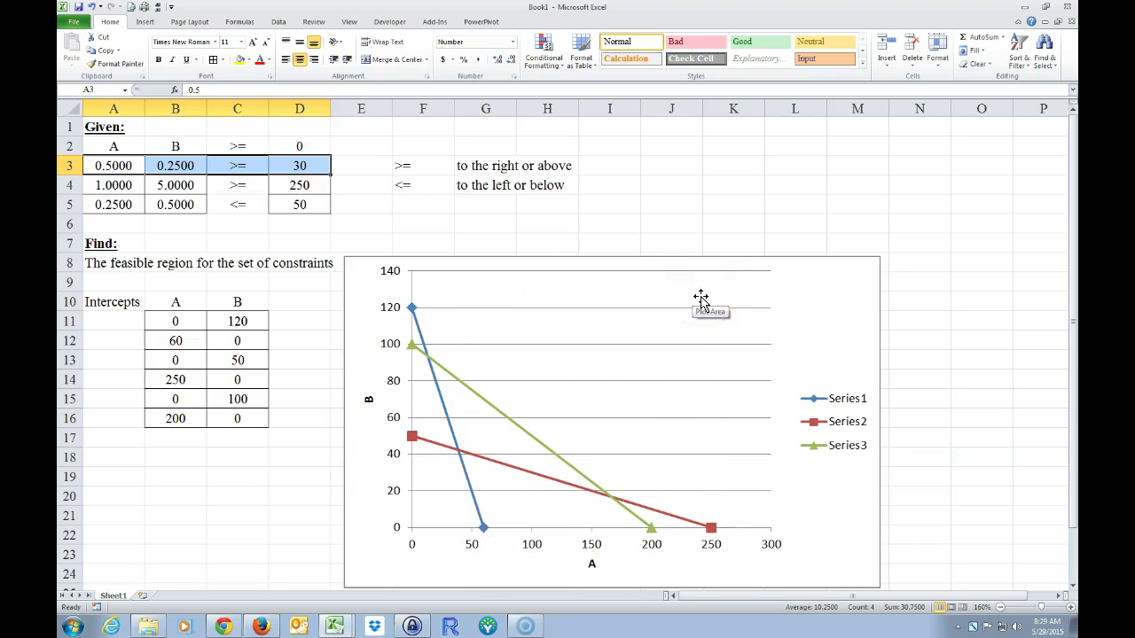
pyautogui.moveTo(119, 185); pyautogui.dragTo(285, 184)
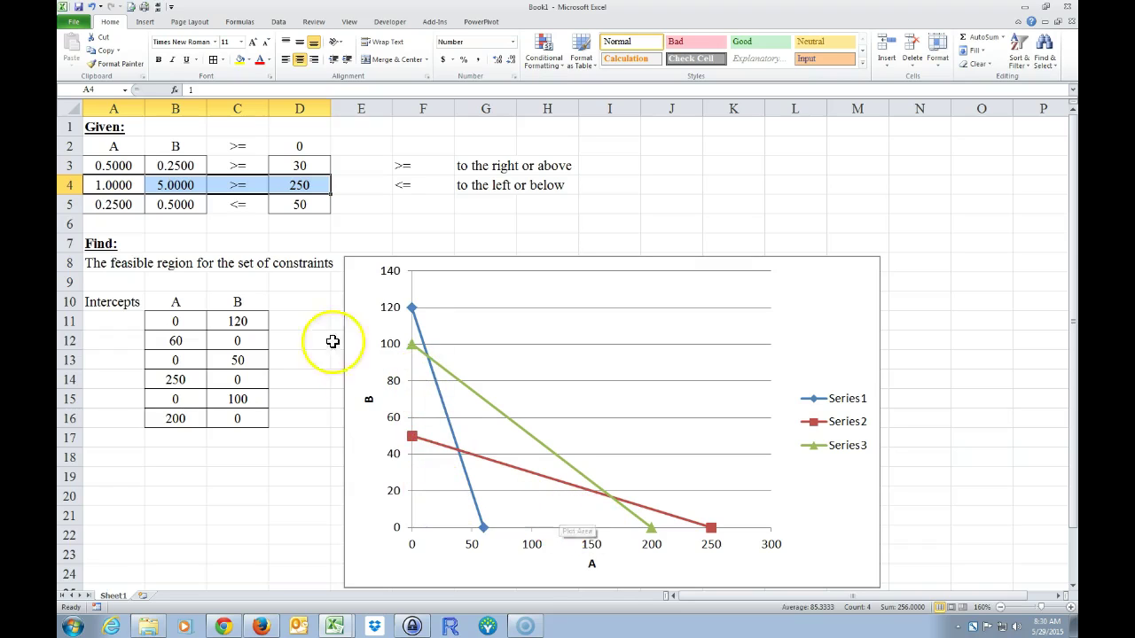
pyautogui.moveTo(111, 204); pyautogui.dragTo(300, 204)
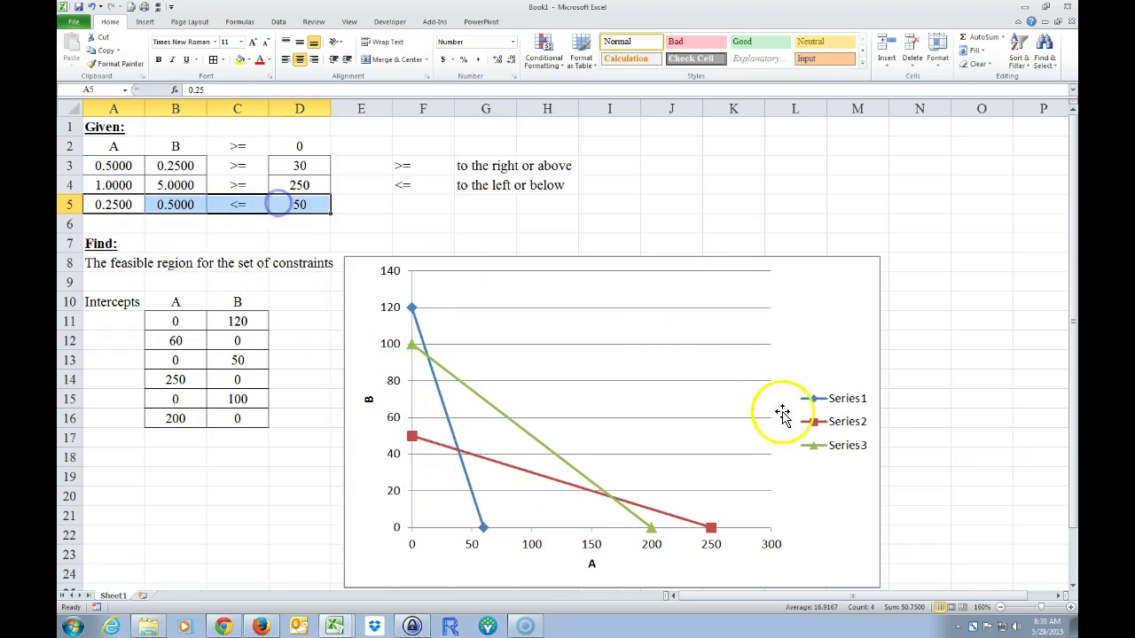
pyautogui.click(228, 206)
pyautogui.moveTo(403, 185); pyautogui.dragTo(546, 185)
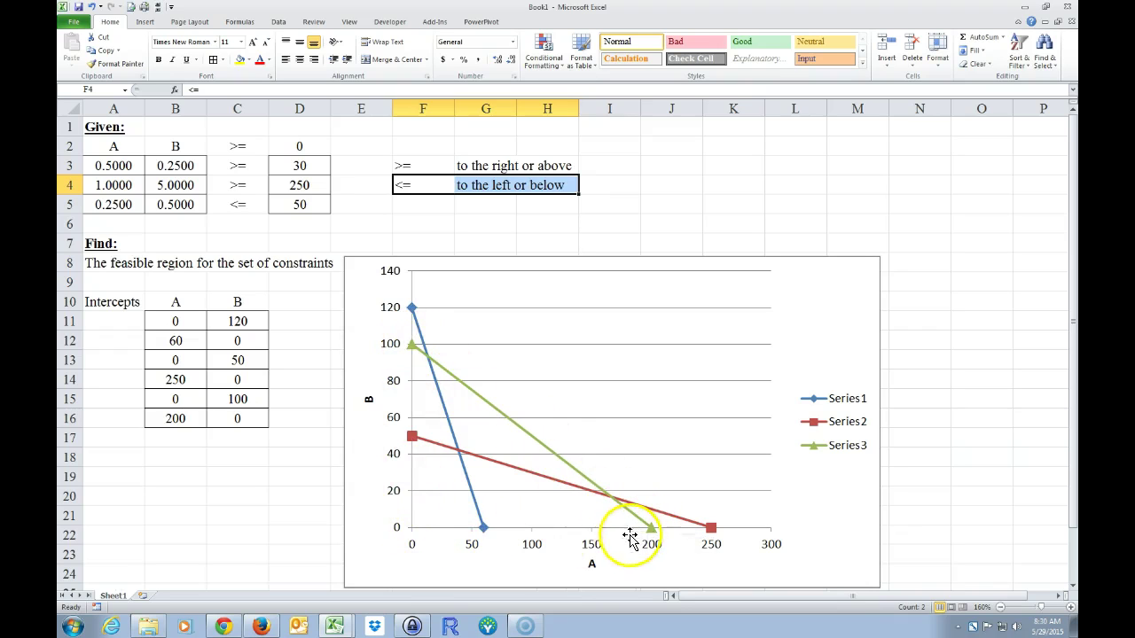
pyautogui.moveTo(426, 363)
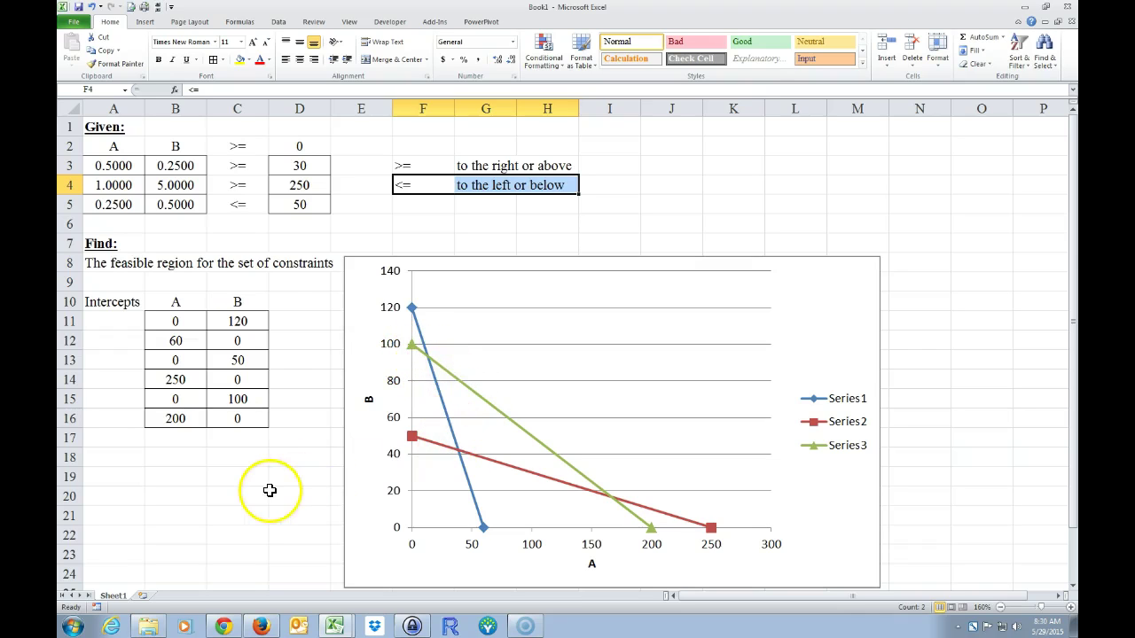
# Label cell A19 as A and cell A20 as B below the intercepts table
pyautogui.scroll(-1, 258, 487)
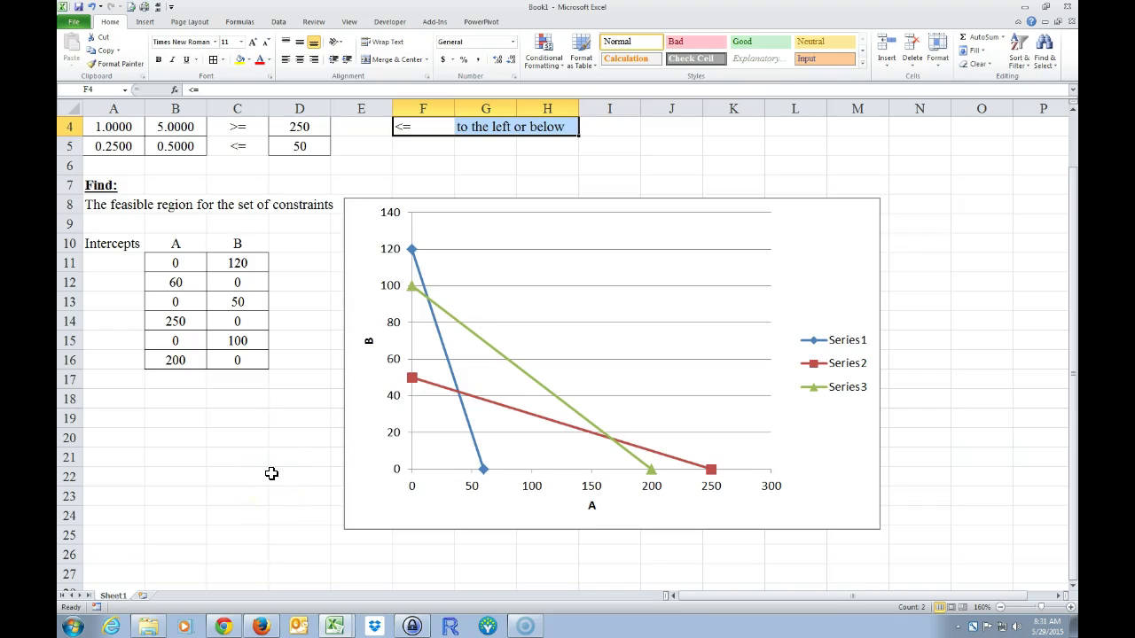
pyautogui.scroll(-1, 191, 462)
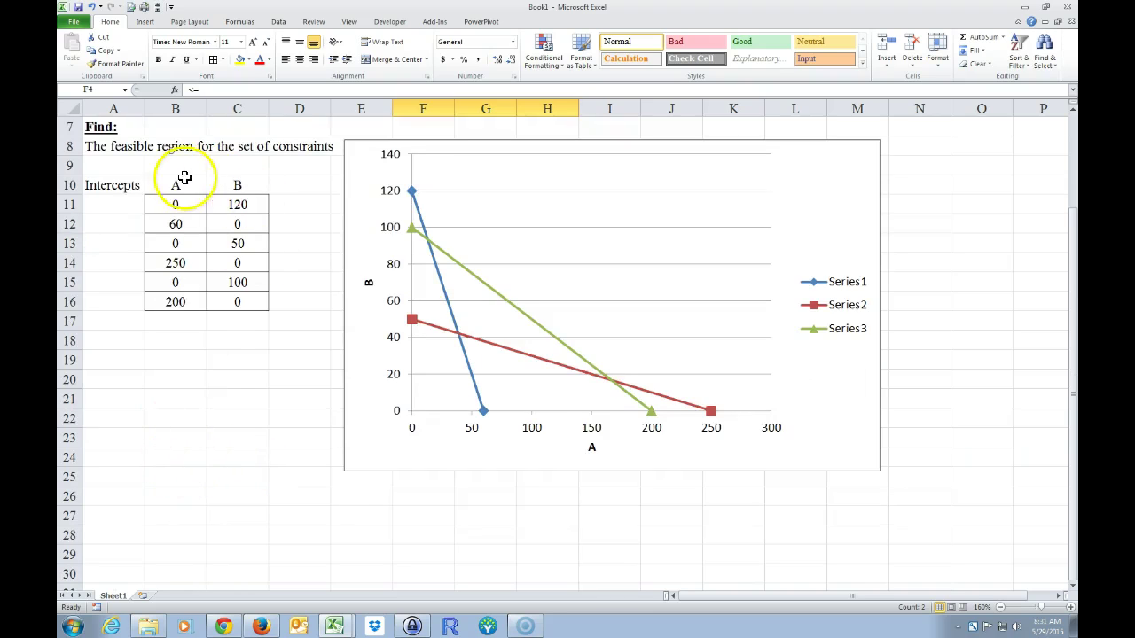
pyautogui.click(112, 364)
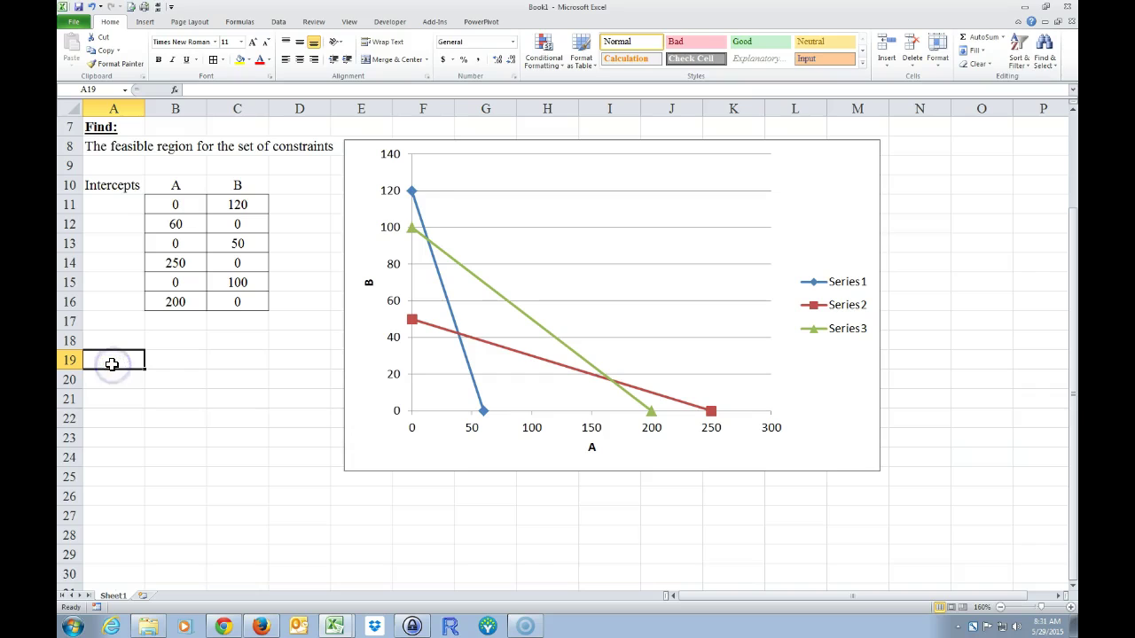
pyautogui.write('A')
pyautogui.press('Return')
pyautogui.write('B')
pyautogui.press('Up')
pyautogui.press('Right')
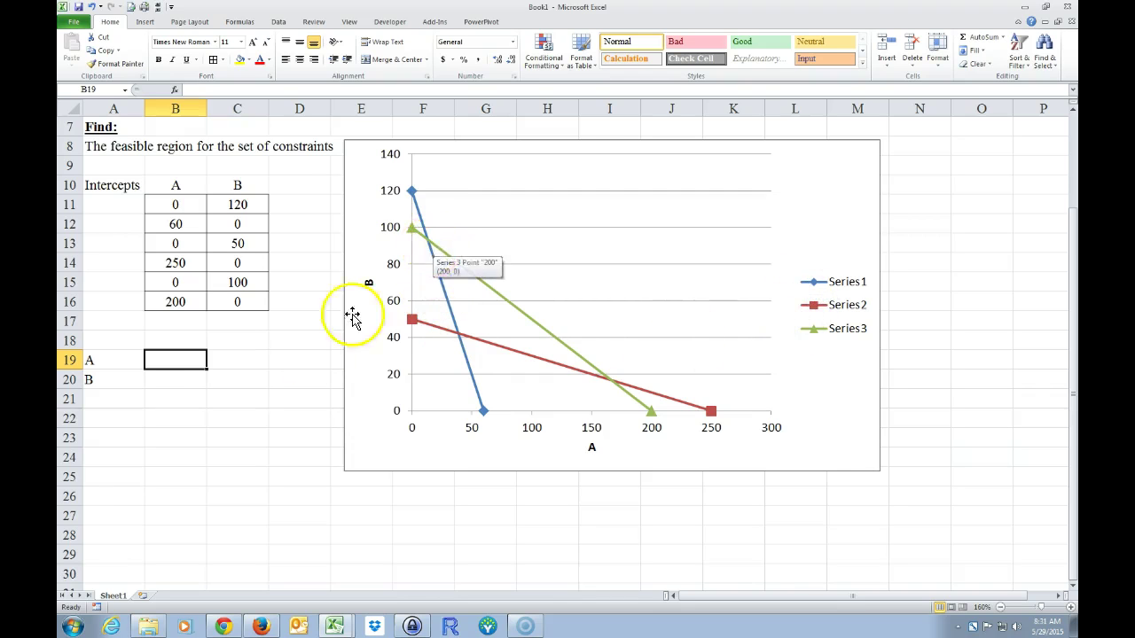
# Copy the first constraint A3:D3 into B19:E19 and move the chart clear of the pasted cells
pyautogui.scroll(2, 352, 317)
pyautogui.moveTo(99, 168); pyautogui.dragTo(273, 172)
pyautogui.rightClick(275, 170)
pyautogui.click(304, 180)
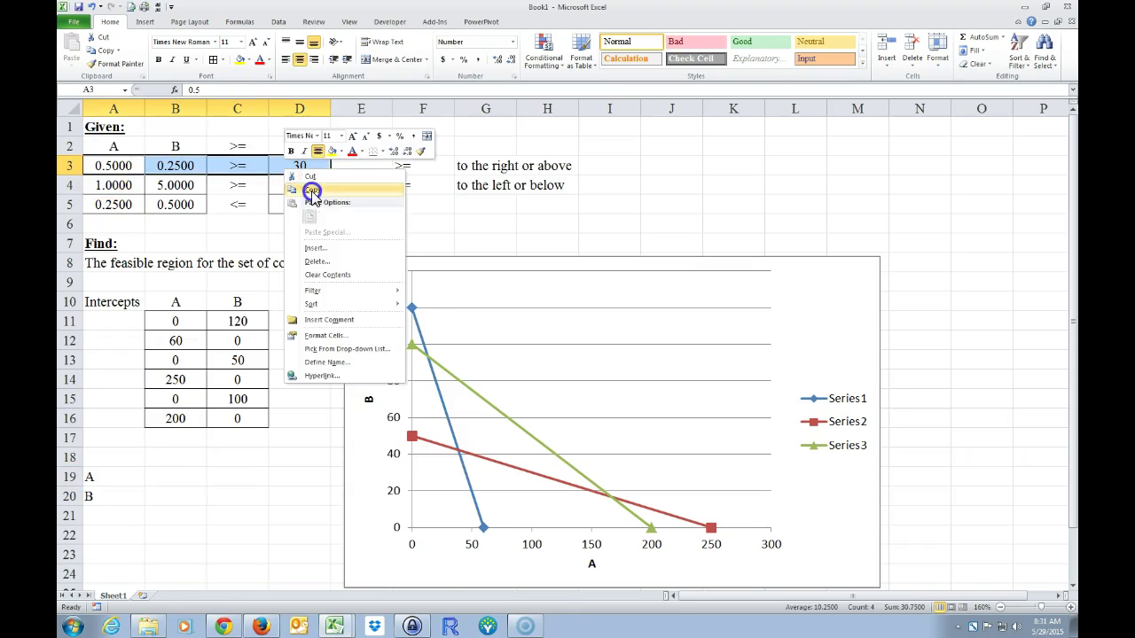
pyautogui.click(164, 478)
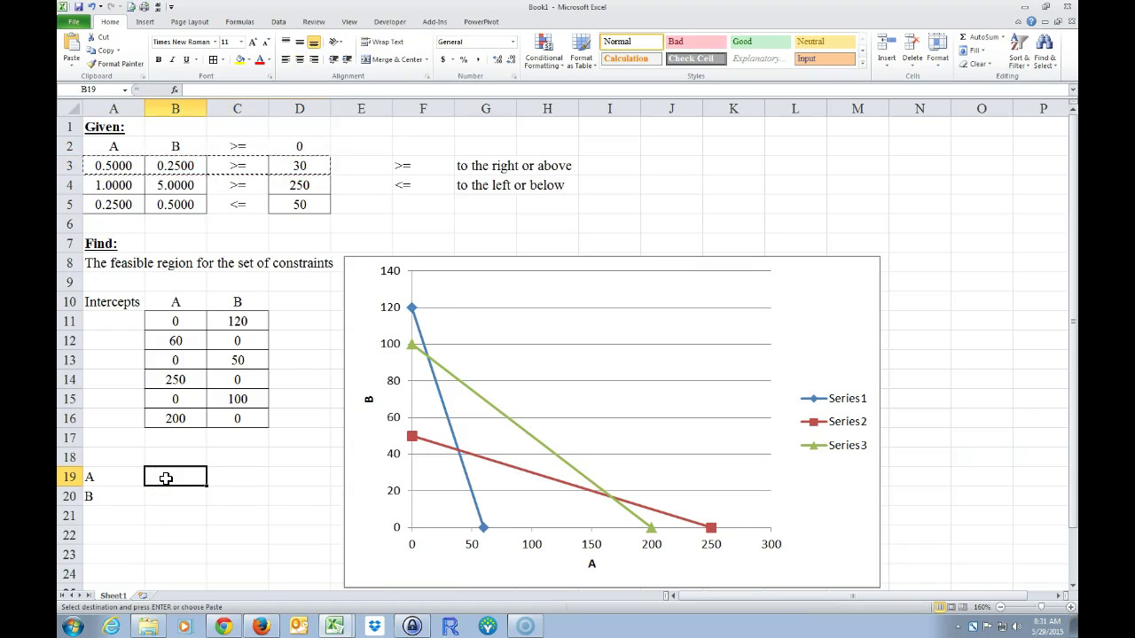
pyautogui.rightClick(166, 478)
pyautogui.click(164, 266)
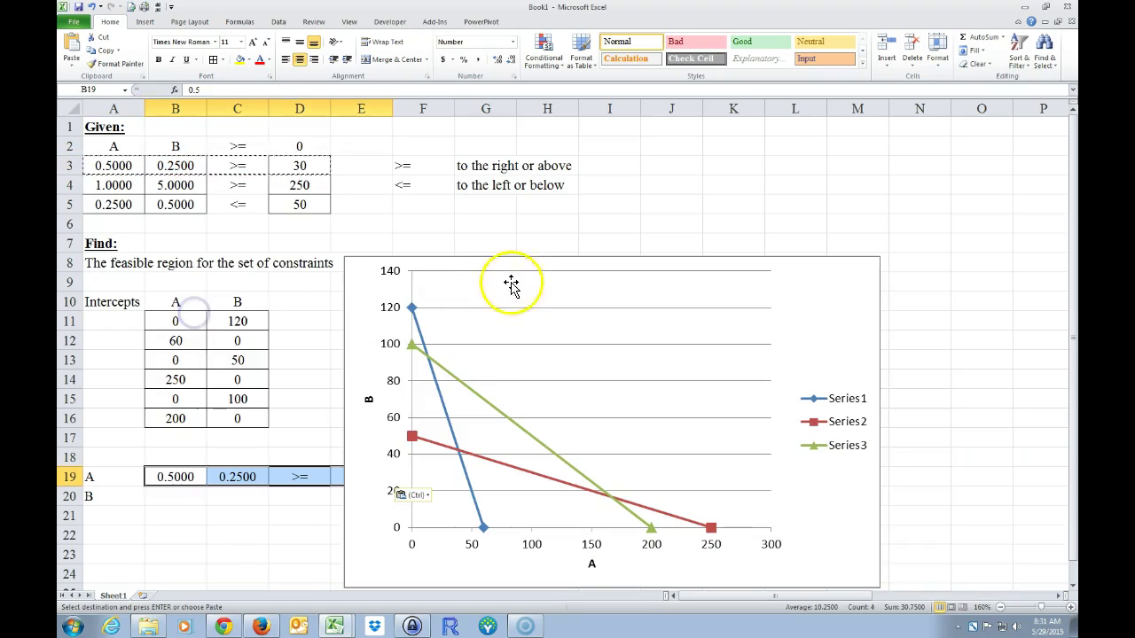
pyautogui.moveTo(474, 263); pyautogui.dragTo(566, 239)
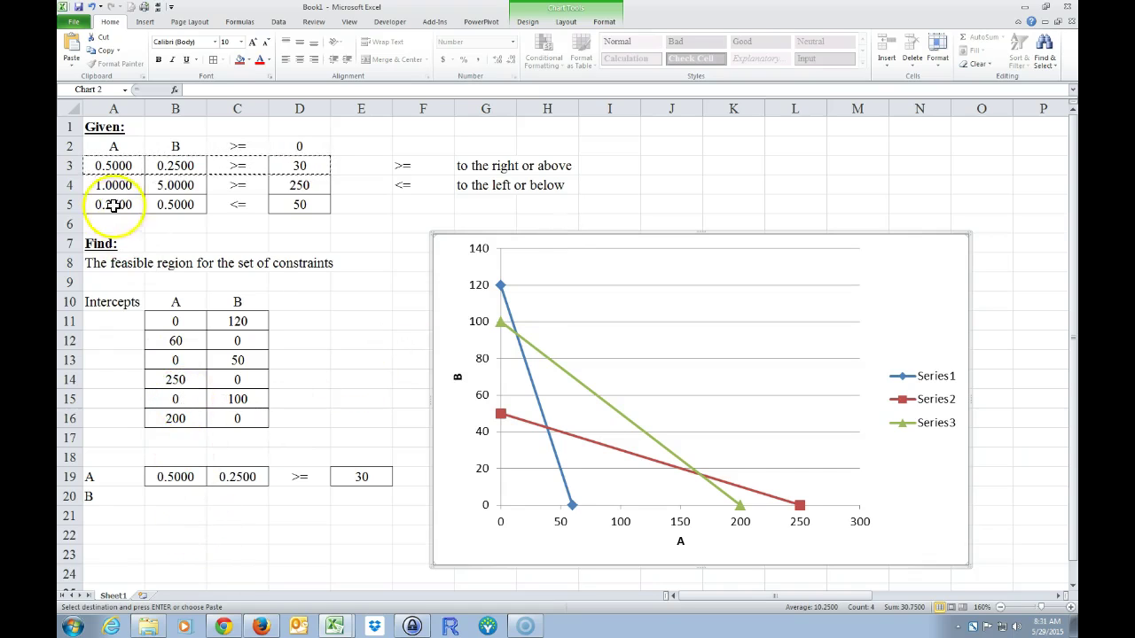
# Copy the third constraint A5:D5 into B20:E20, directly below the copied first constraint
pyautogui.moveTo(107, 184); pyautogui.dragTo(296, 178)
pyautogui.moveTo(106, 203); pyautogui.dragTo(298, 204)
pyautogui.rightClick(299, 206)
pyautogui.click(327, 225)
pyautogui.click(167, 496)
pyautogui.rightClick(166, 496)
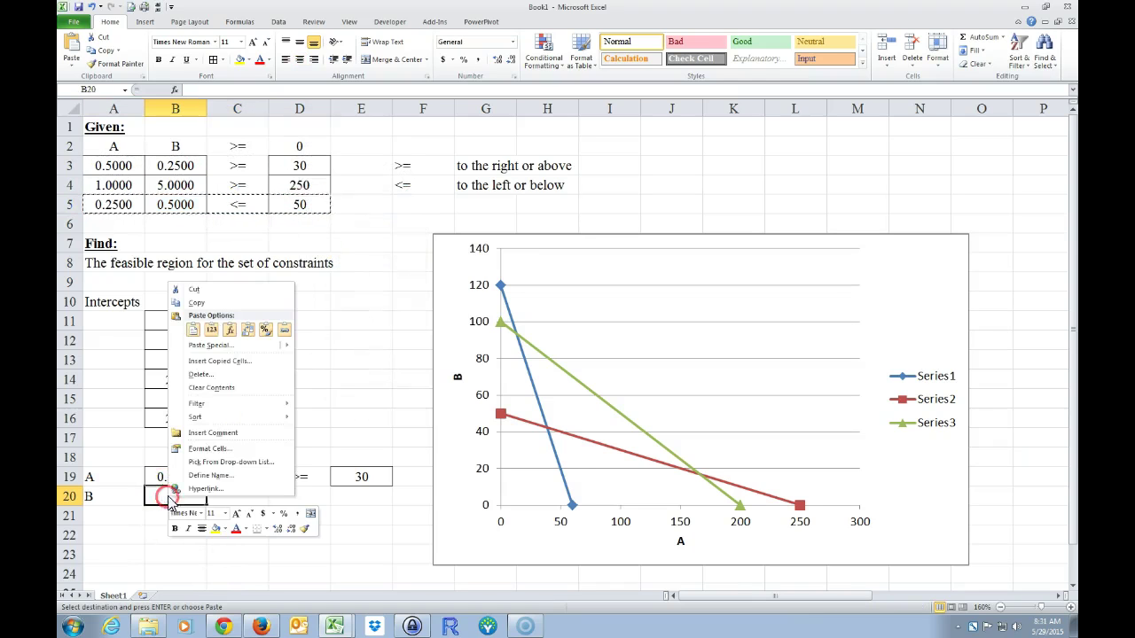
pyautogui.click(189, 328)
pyautogui.click(178, 531)
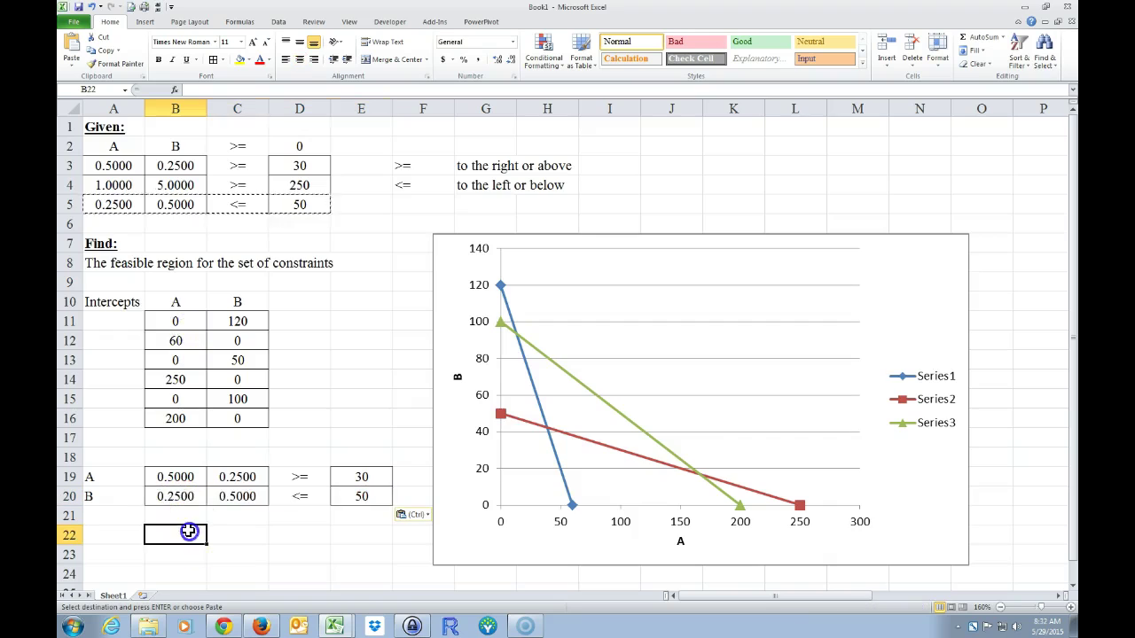
# Check where the Series1 and Series3 lines cross, and copy the A and B labels from A19:A20 to A22:A23
pyautogui.scroll(-2, 181, 515)
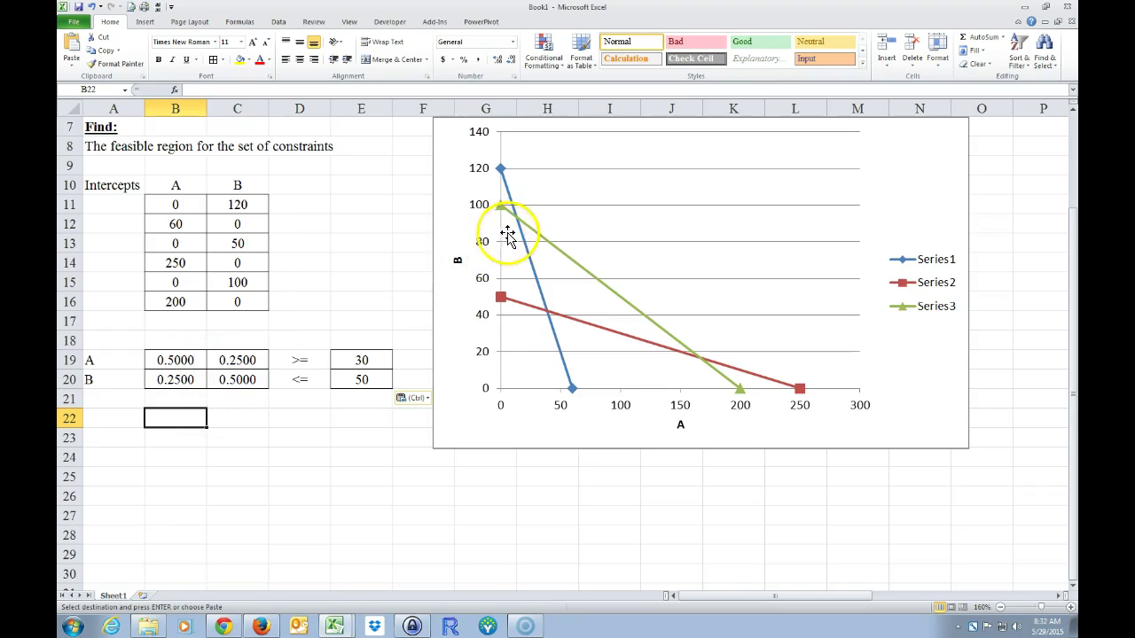
pyautogui.moveTo(520, 227)
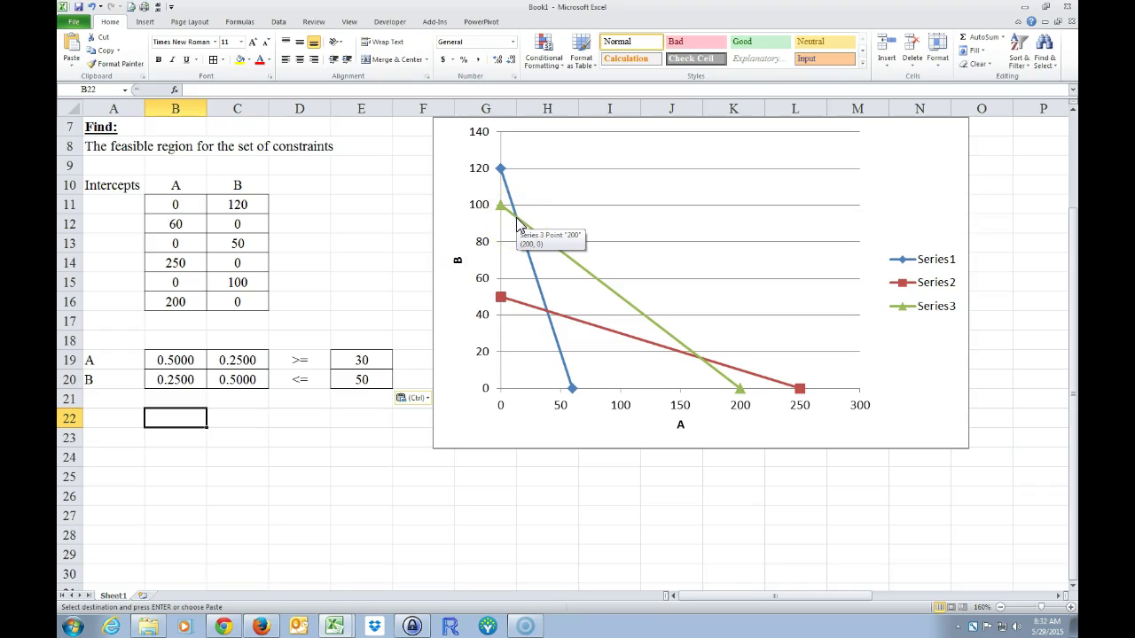
pyautogui.moveTo(107, 360); pyautogui.dragTo(107, 379)
pyautogui.rightClick(109, 379)
pyautogui.click(137, 398)
pyautogui.click(101, 417)
pyautogui.rightClick(106, 424)
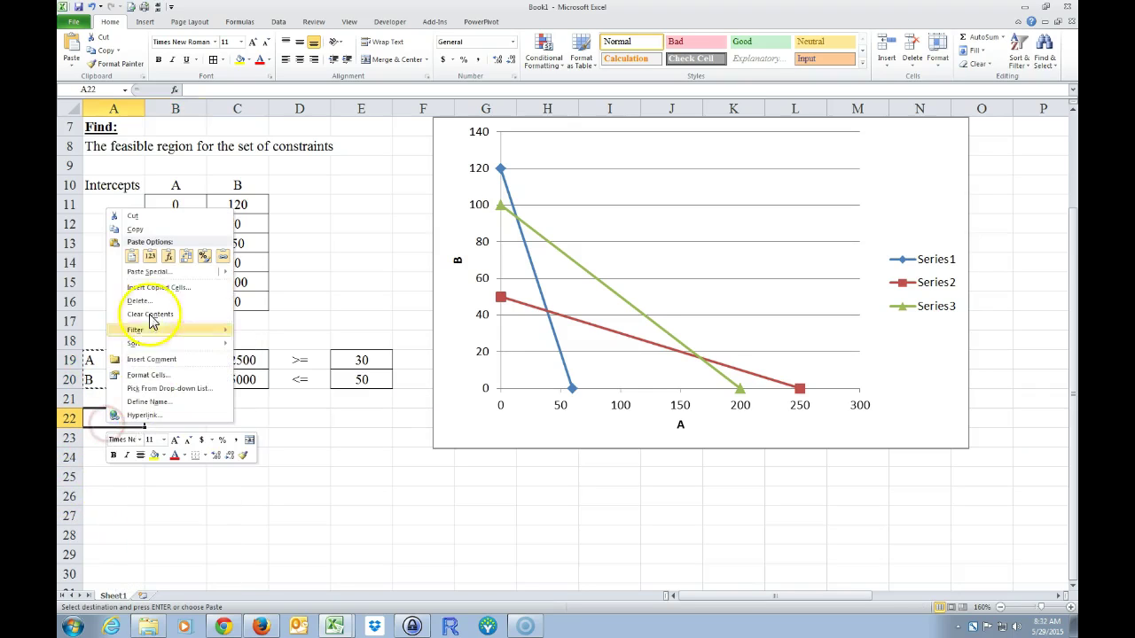
pyautogui.click(132, 257)
pyautogui.moveTo(341, 628)
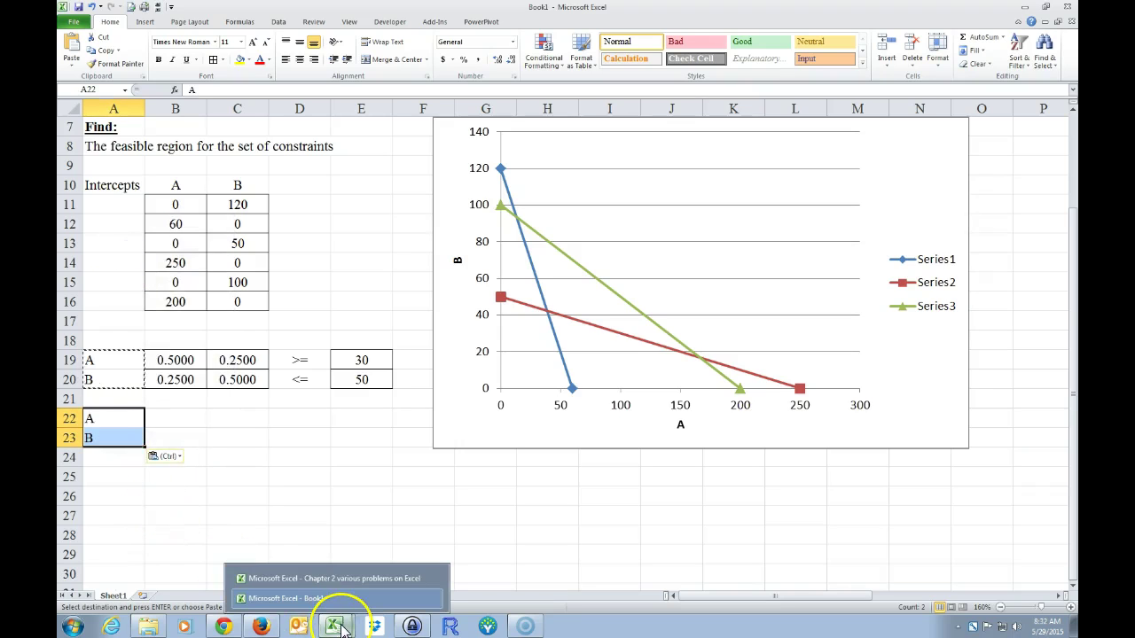
pyautogui.click(337, 580)
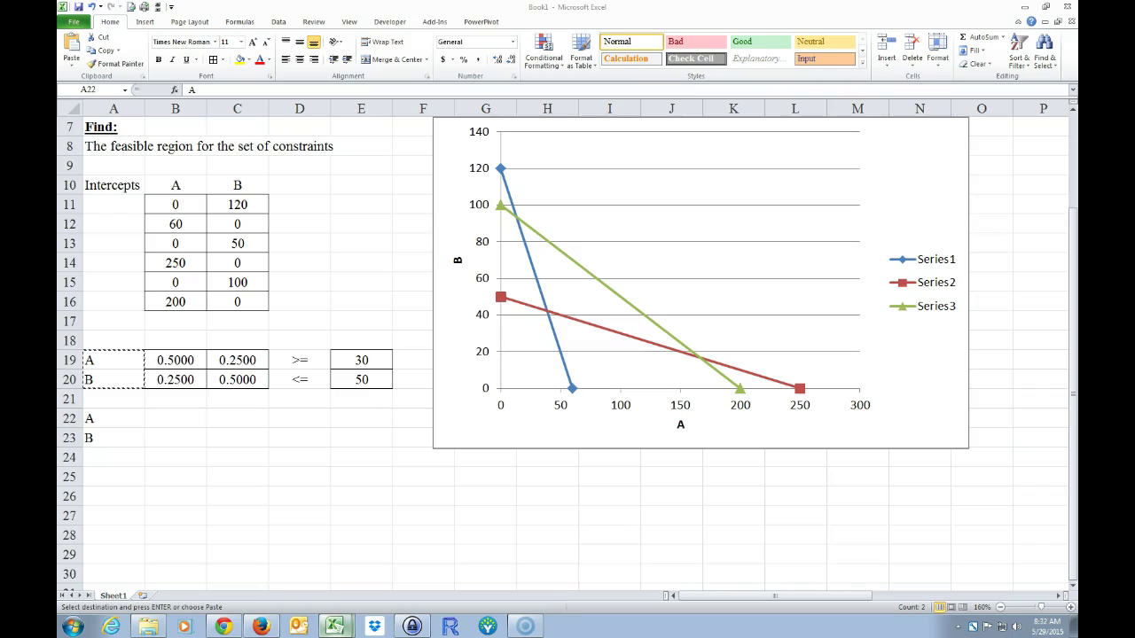
pyautogui.click(245, 484)
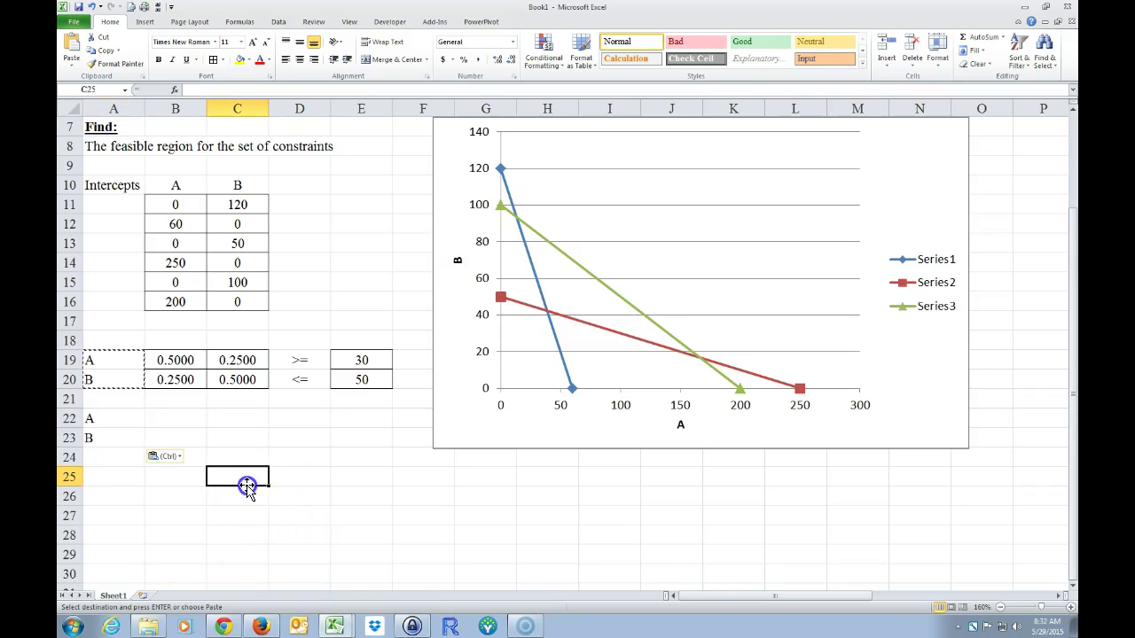
pyautogui.moveTo(170, 418); pyautogui.dragTo(175, 434)
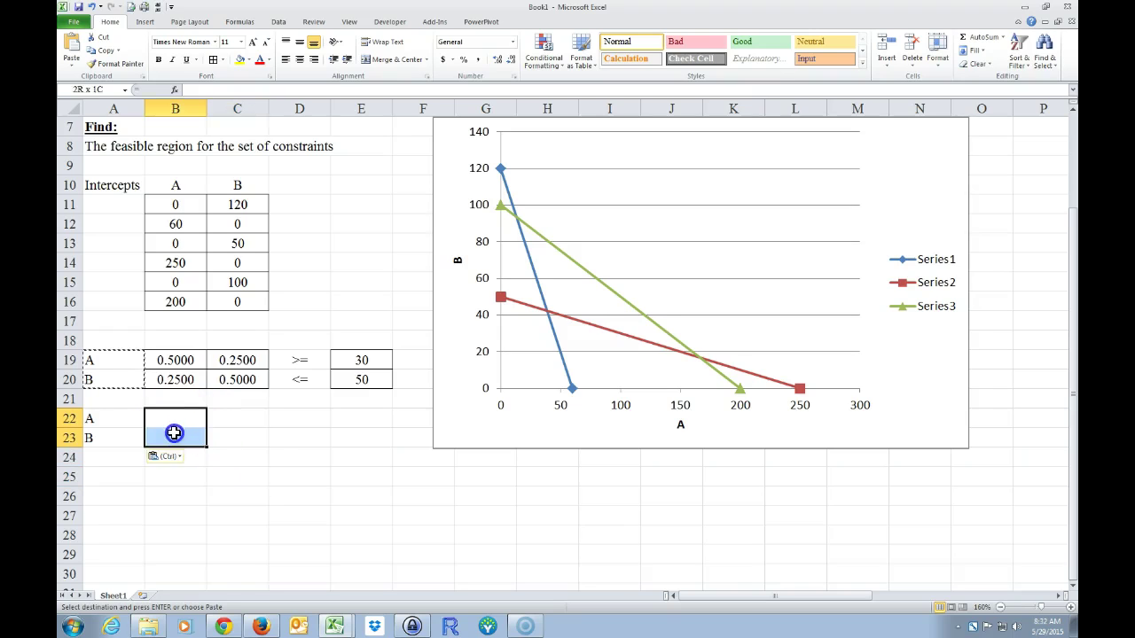
pyautogui.press('Escape')
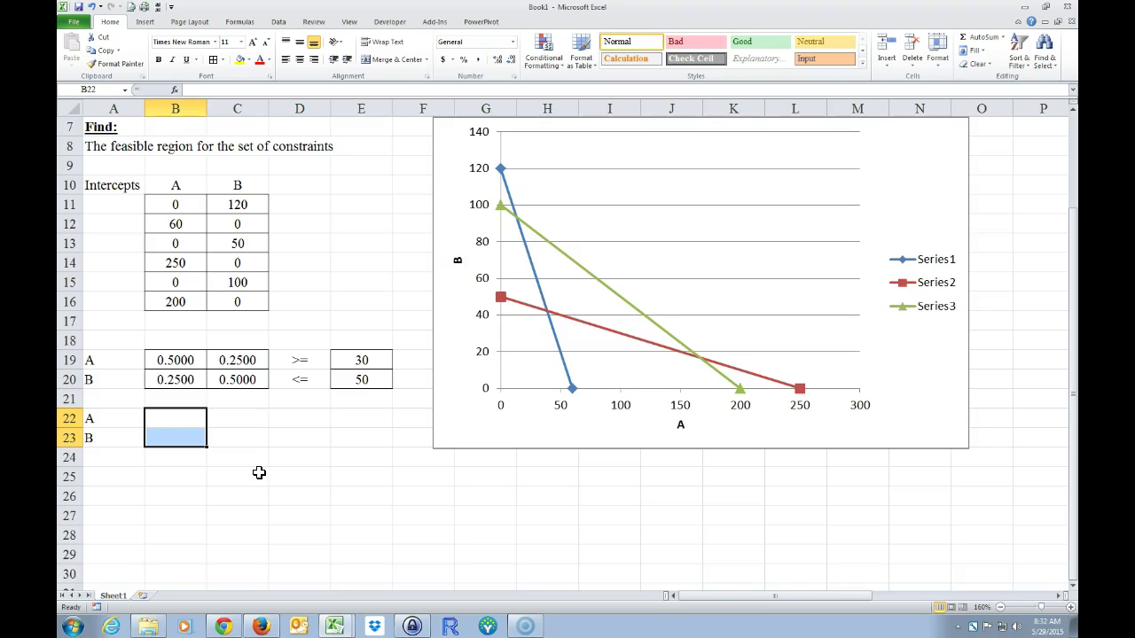
pyautogui.click(299, 473)
pyautogui.moveTo(168, 423); pyautogui.dragTo(170, 434)
pyautogui.click(232, 494)
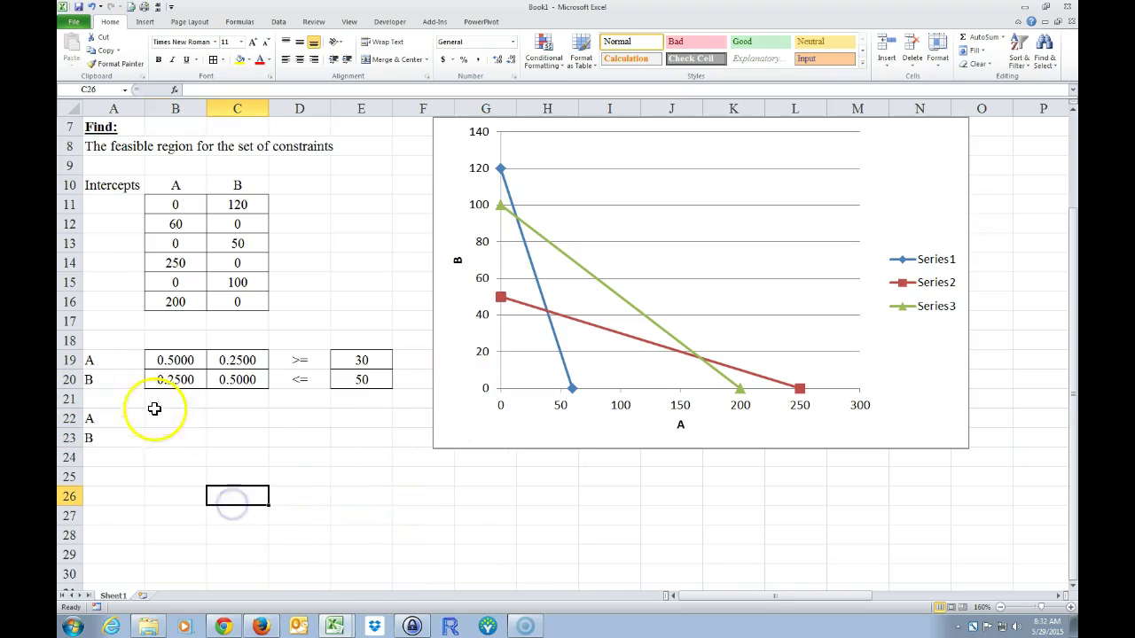
# Solve for A and B in B22:B23 with the array formula =MMULT(MINVERSE(B19:C20),E19:E20)
pyautogui.moveTo(168, 422); pyautogui.dragTo(168, 433)
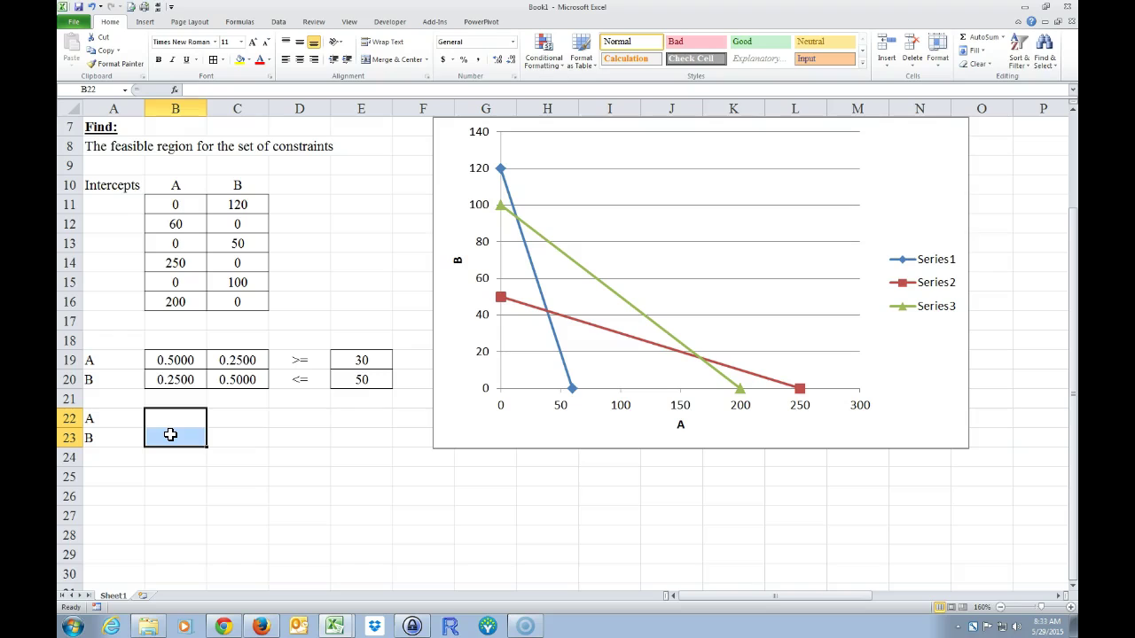
pyautogui.write('=')
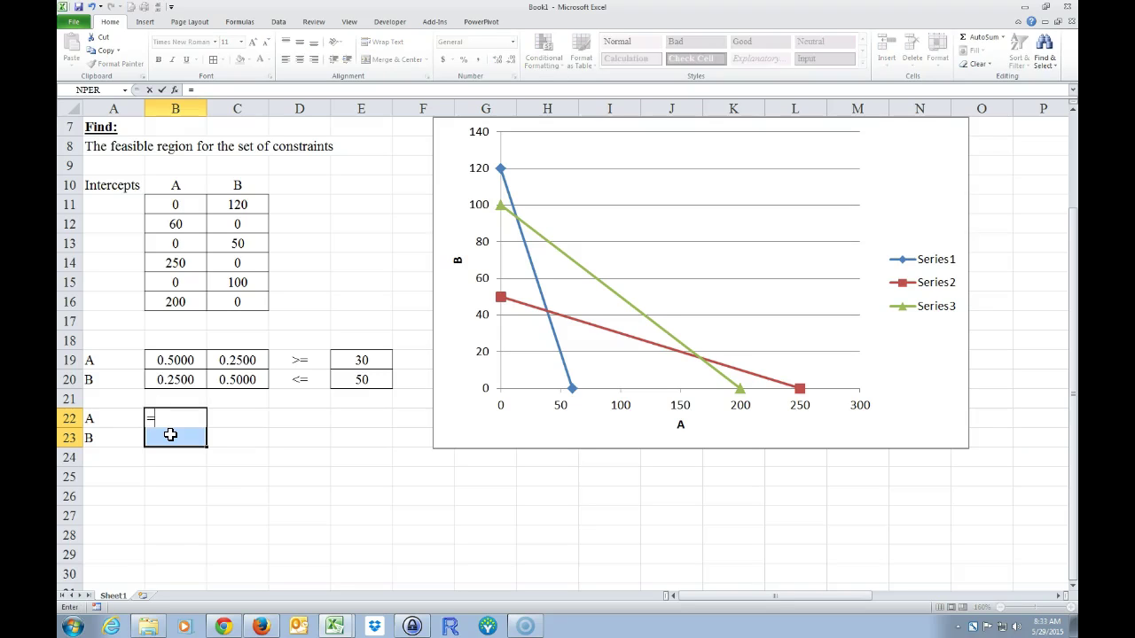
pyautogui.write('mmul')
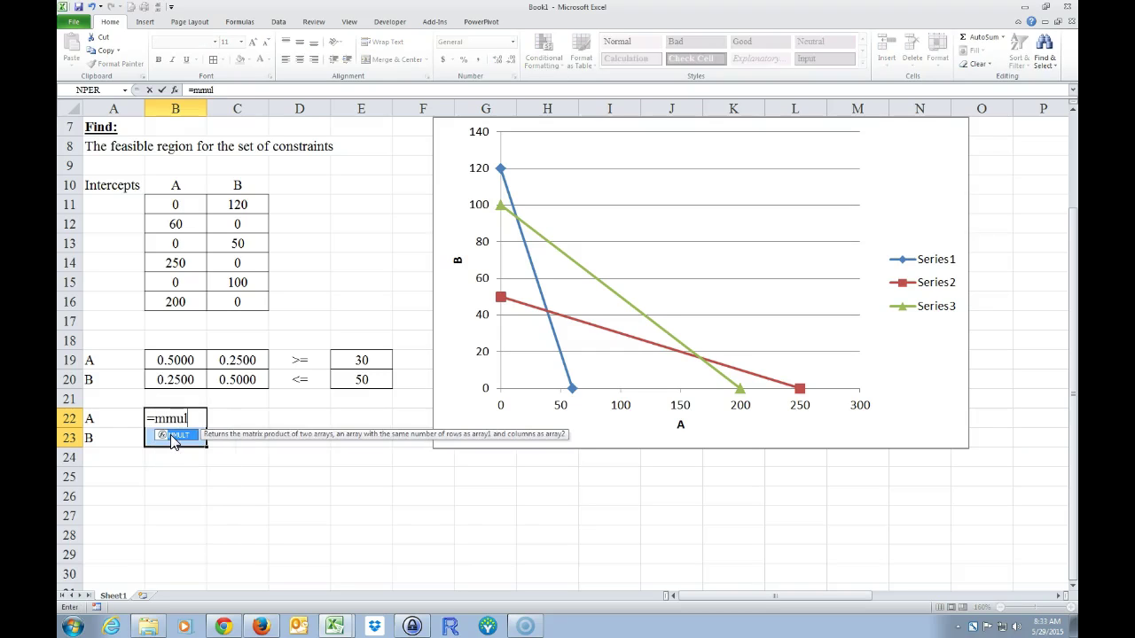
pyautogui.write('t(')
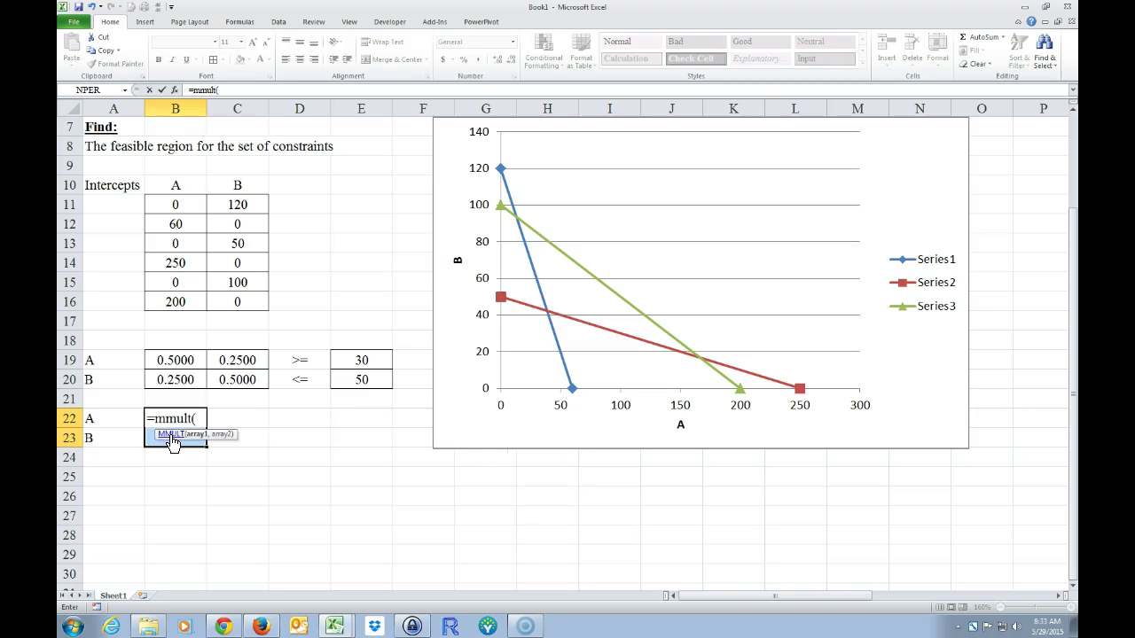
pyautogui.write('minverse')
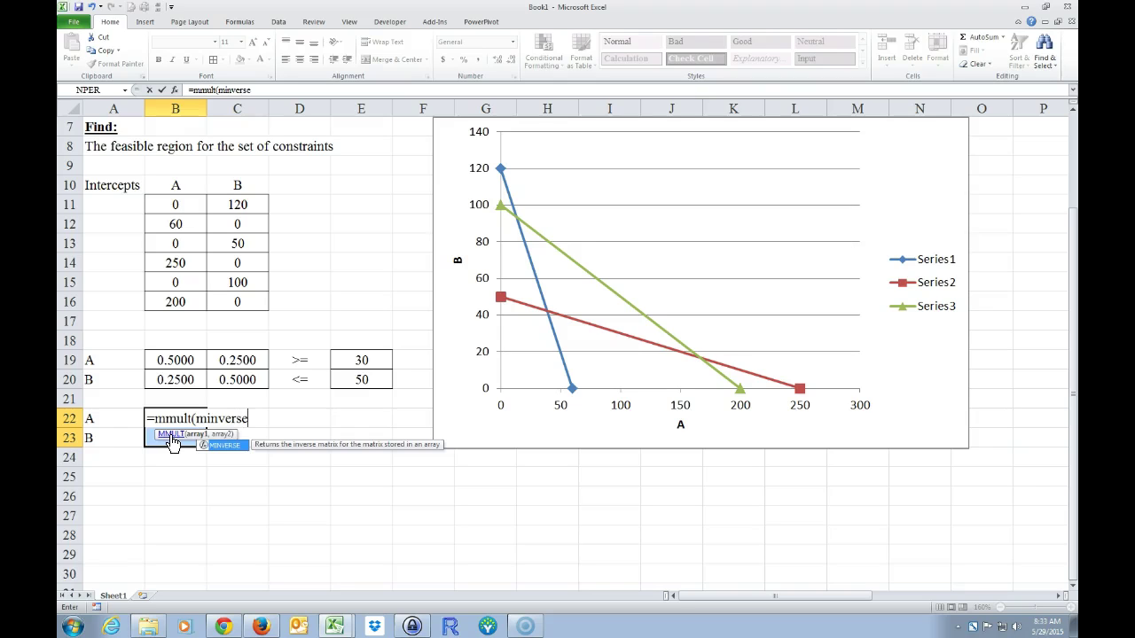
pyautogui.write('(')
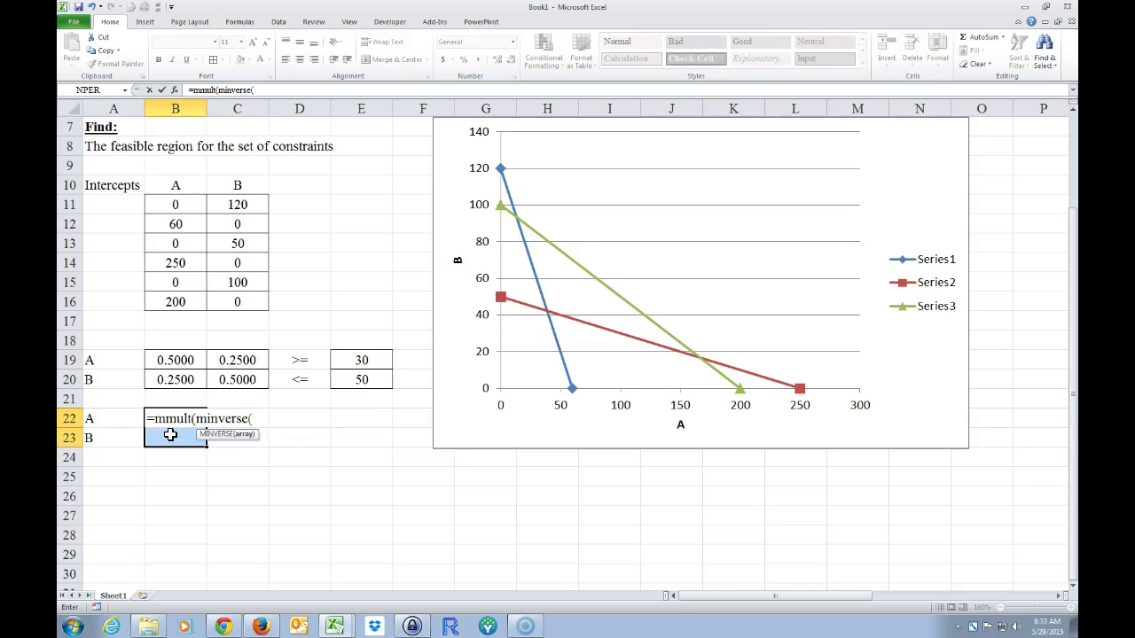
pyautogui.moveTo(169, 362); pyautogui.dragTo(237, 379)
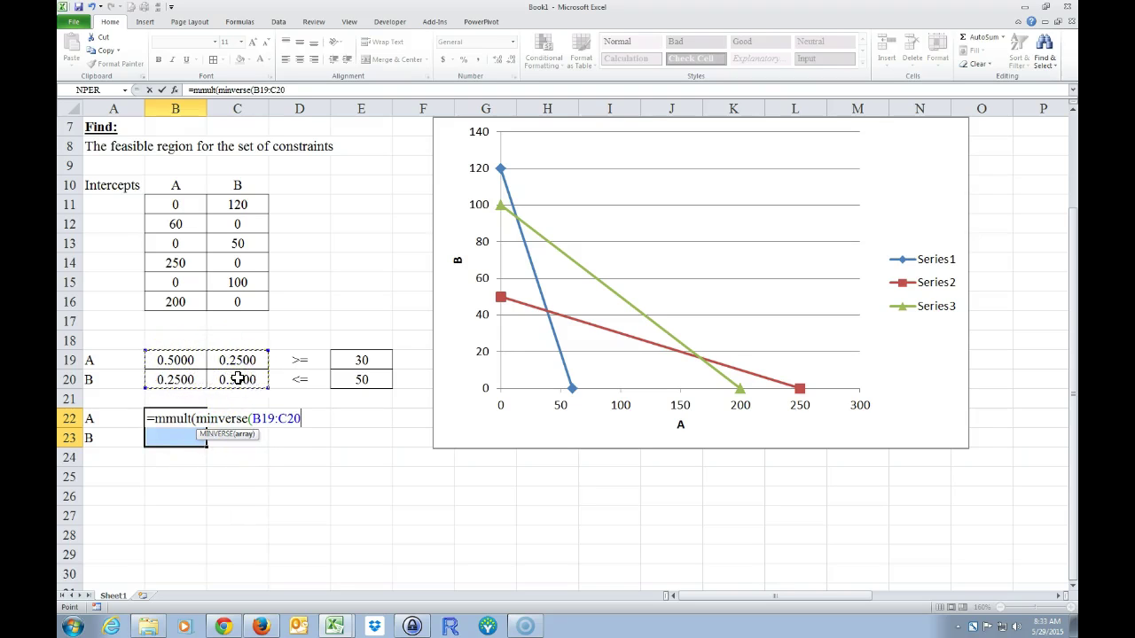
pyautogui.write(')')
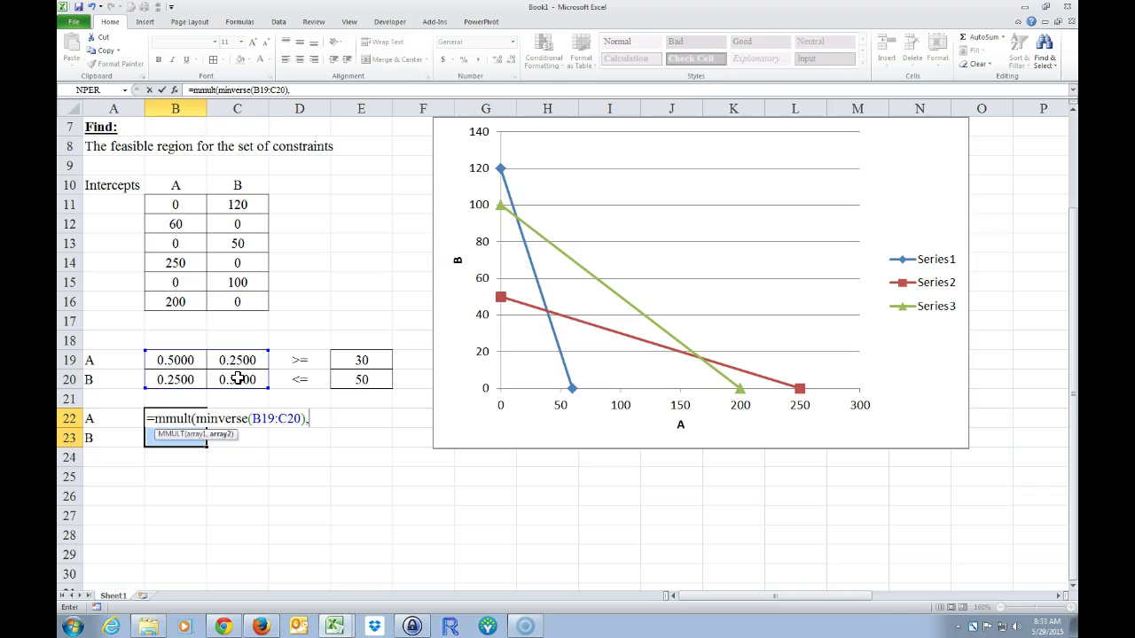
pyautogui.write(',')
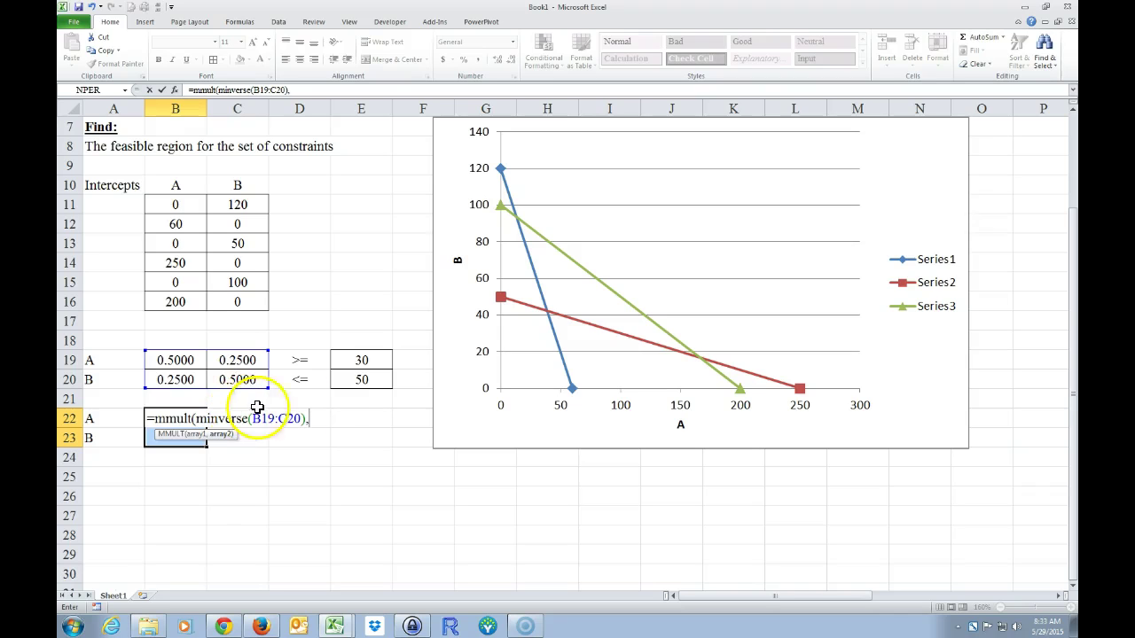
pyautogui.moveTo(348, 358); pyautogui.dragTo(349, 374)
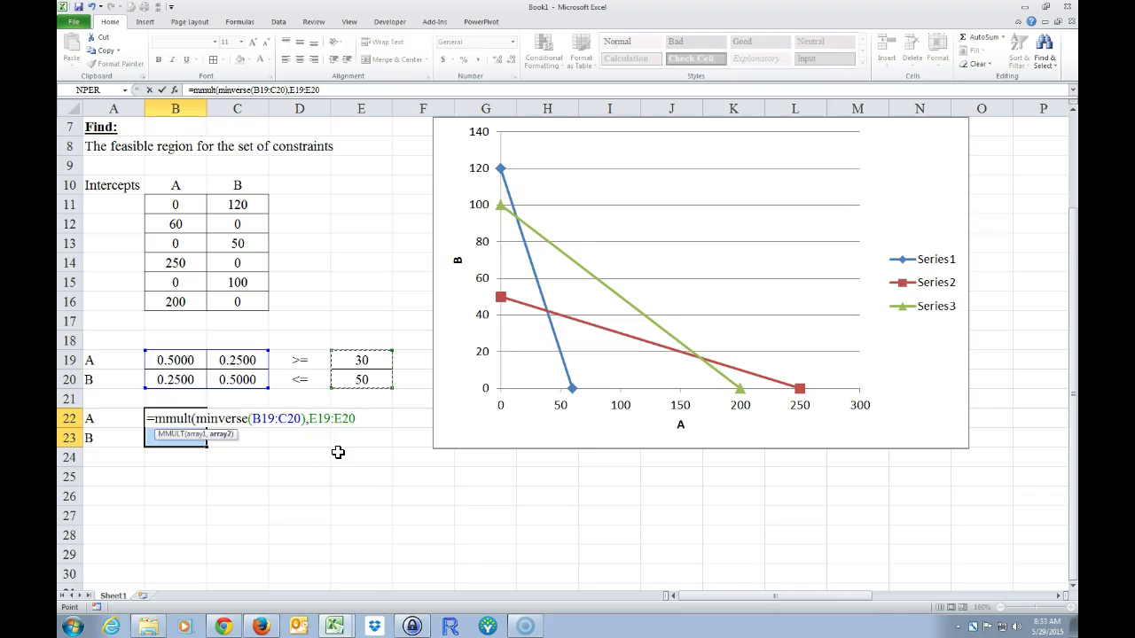
pyautogui.write(')')
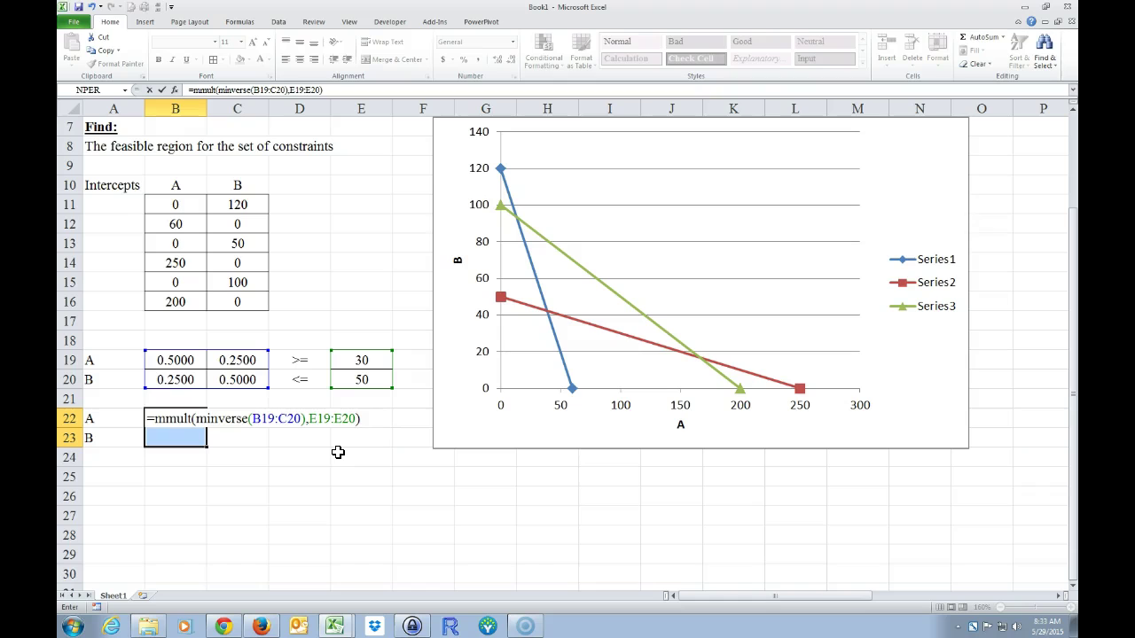
pyautogui.hotkey('ctrl', 'shift', 'Return')
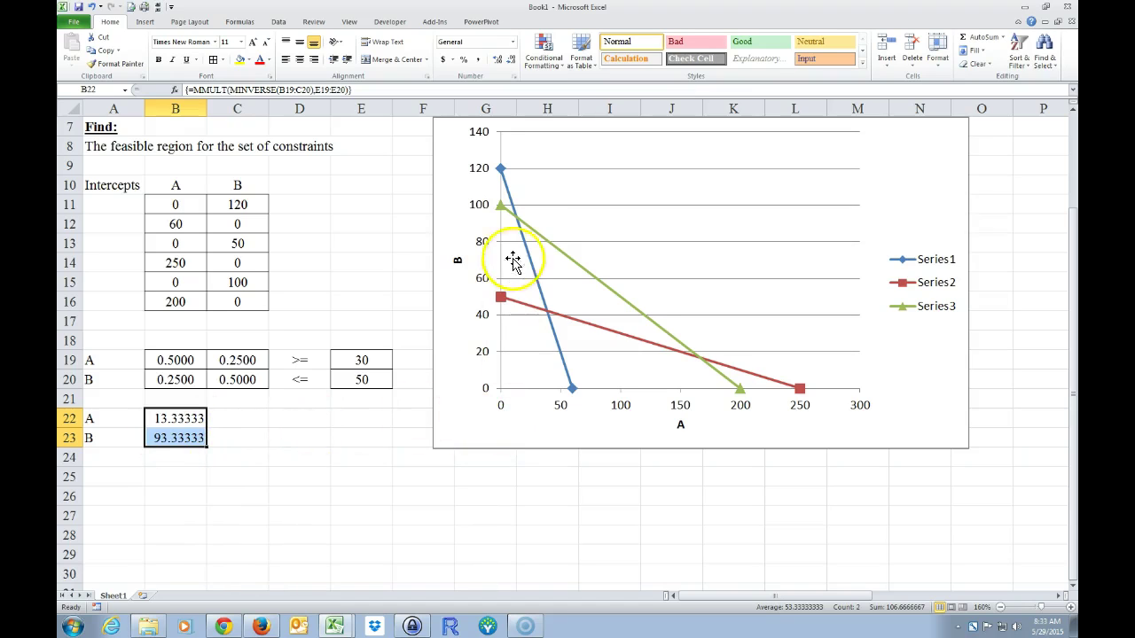
pyautogui.moveTo(519, 228)
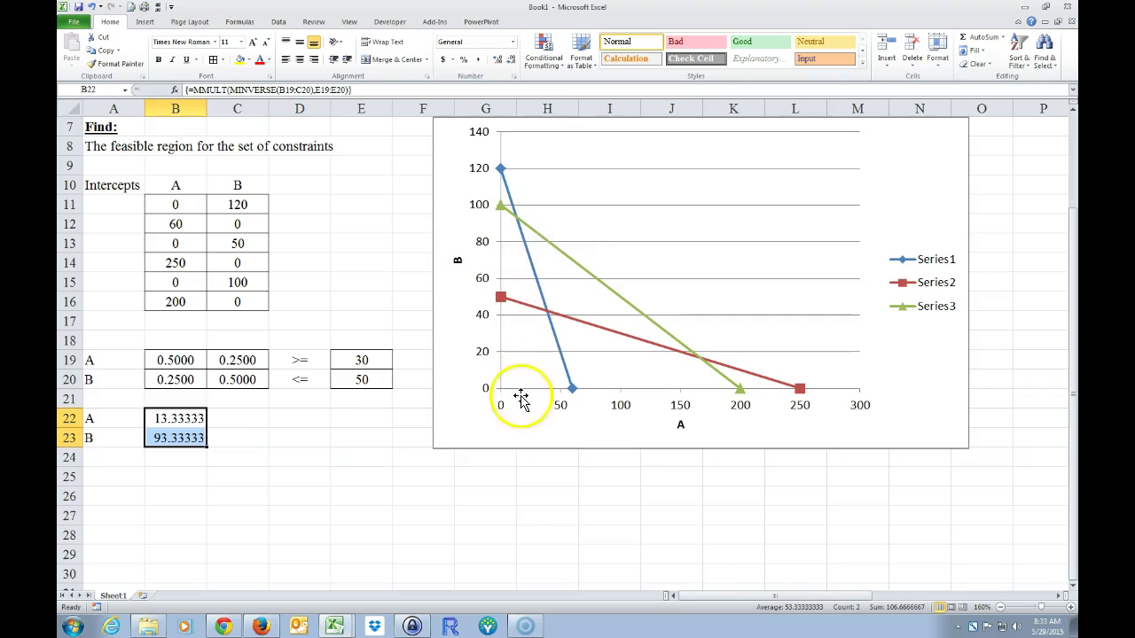
pyautogui.click(283, 472)
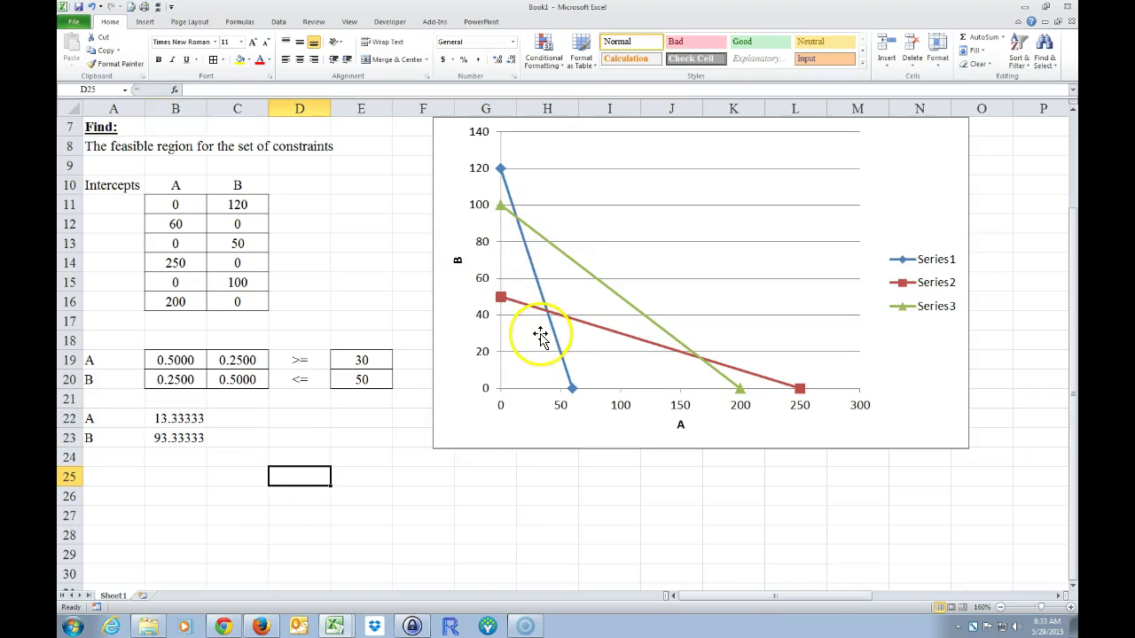
pyautogui.click(227, 418)
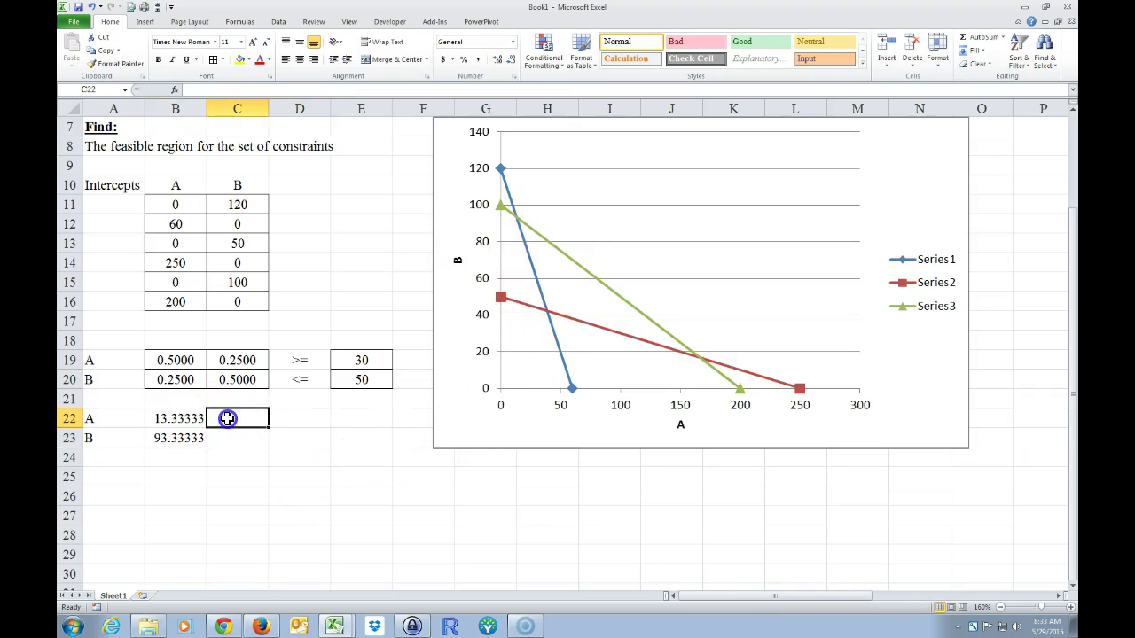
pyautogui.write('=')
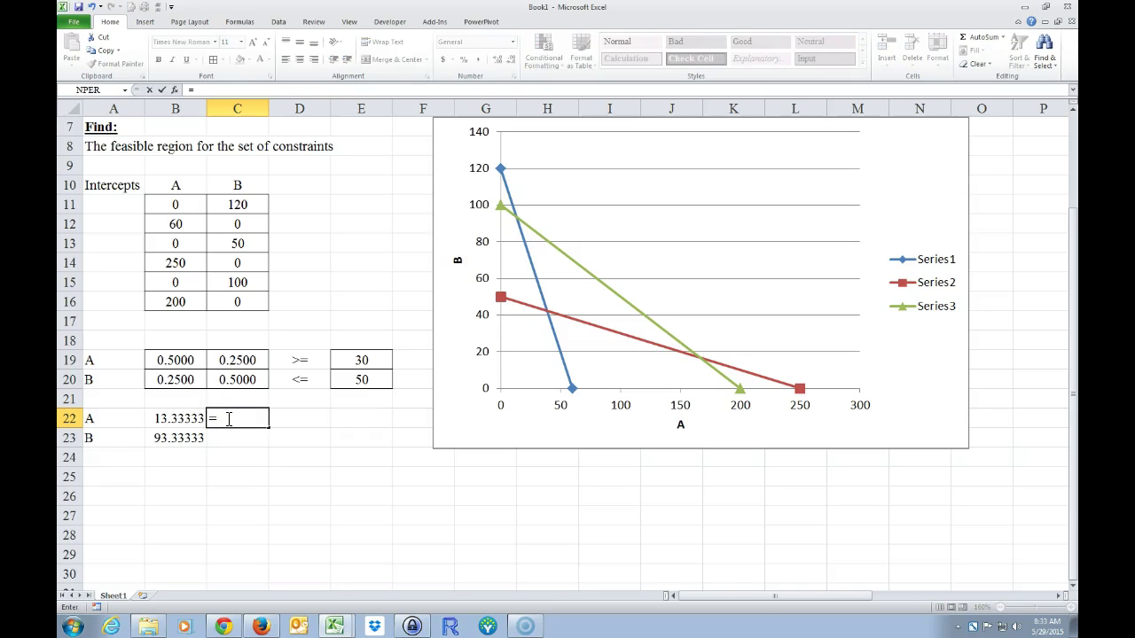
pyautogui.click(184, 418)
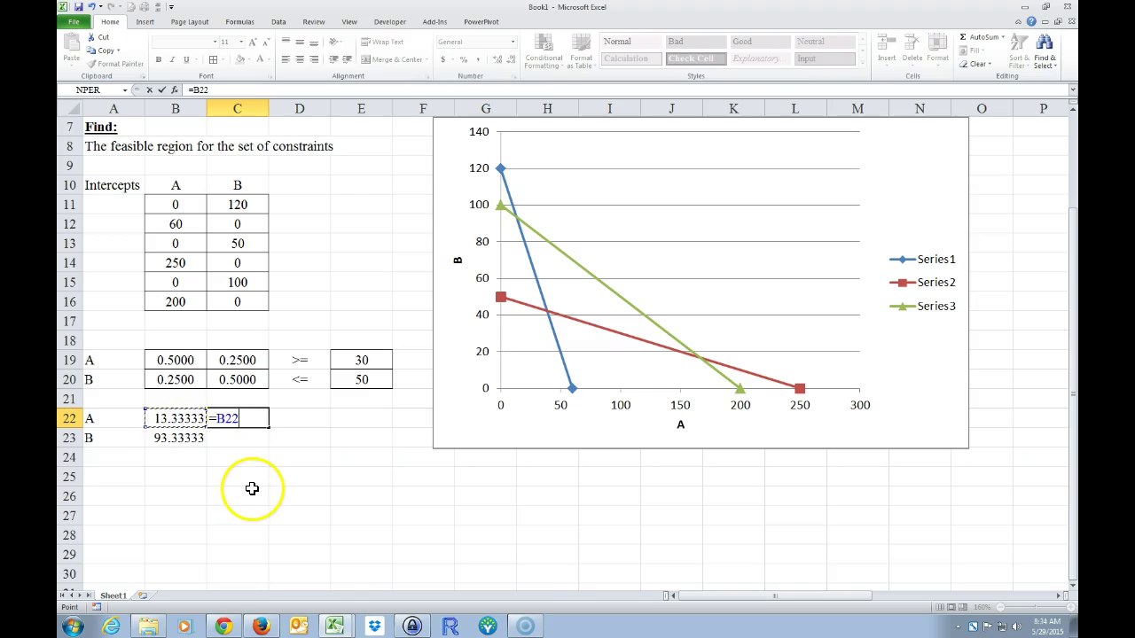
pyautogui.press('Escape')
# Examine the matrix formula in B22 and recommit it as an array formula
pyautogui.doubleClick(186, 418)
pyautogui.click(177, 418)
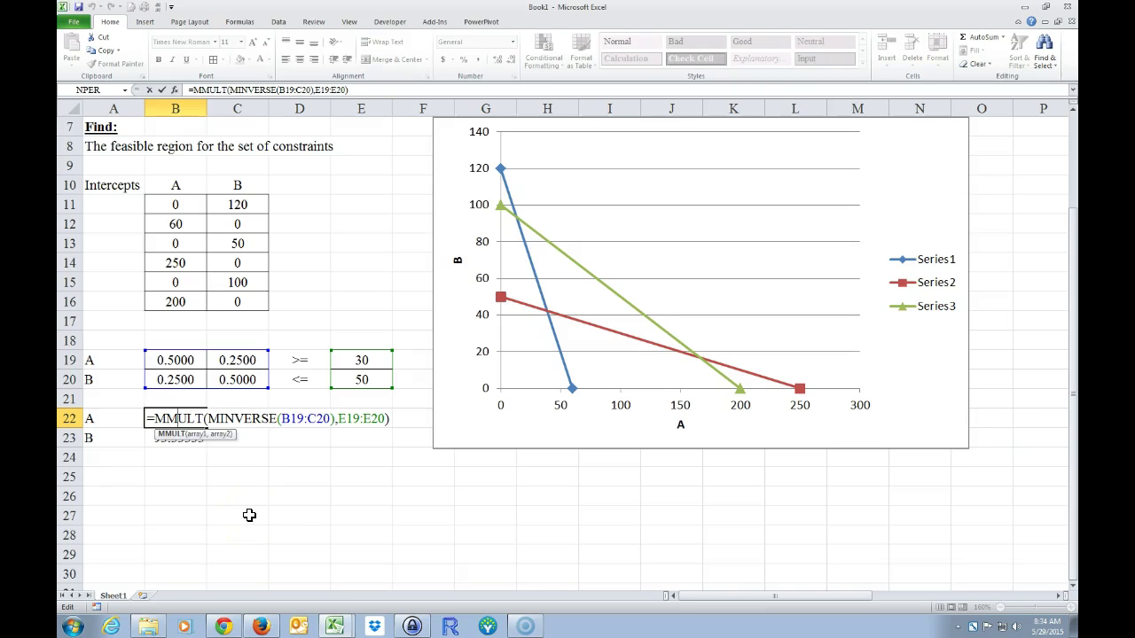
pyautogui.hotkey('ctrl', 'shift', 'Return')
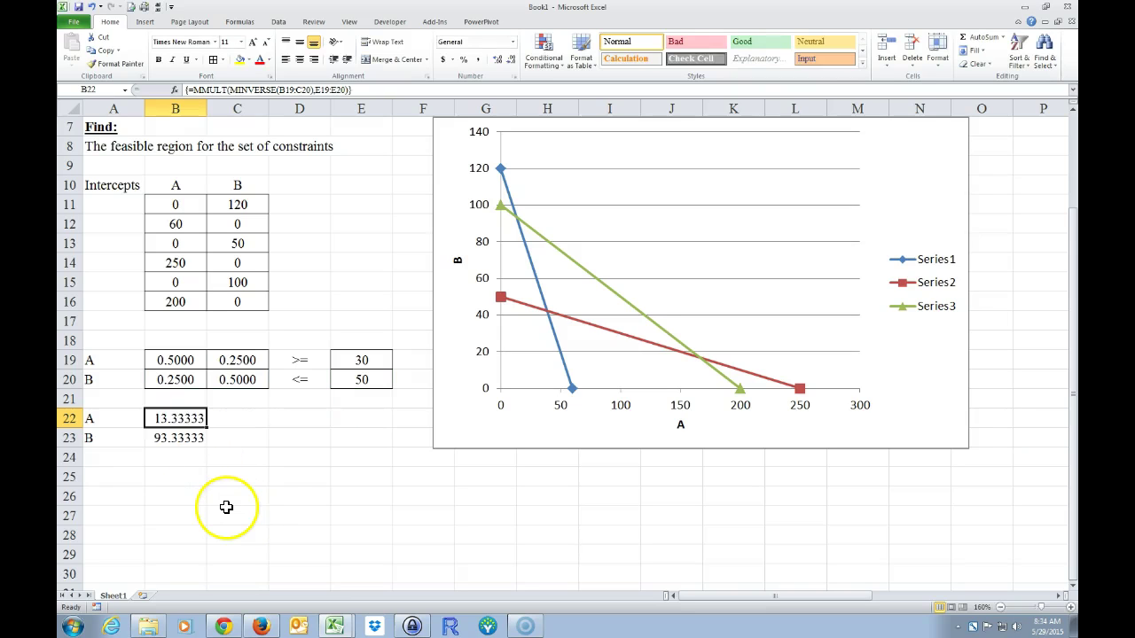
pyautogui.moveTo(237, 536); pyautogui.dragTo(238, 516)
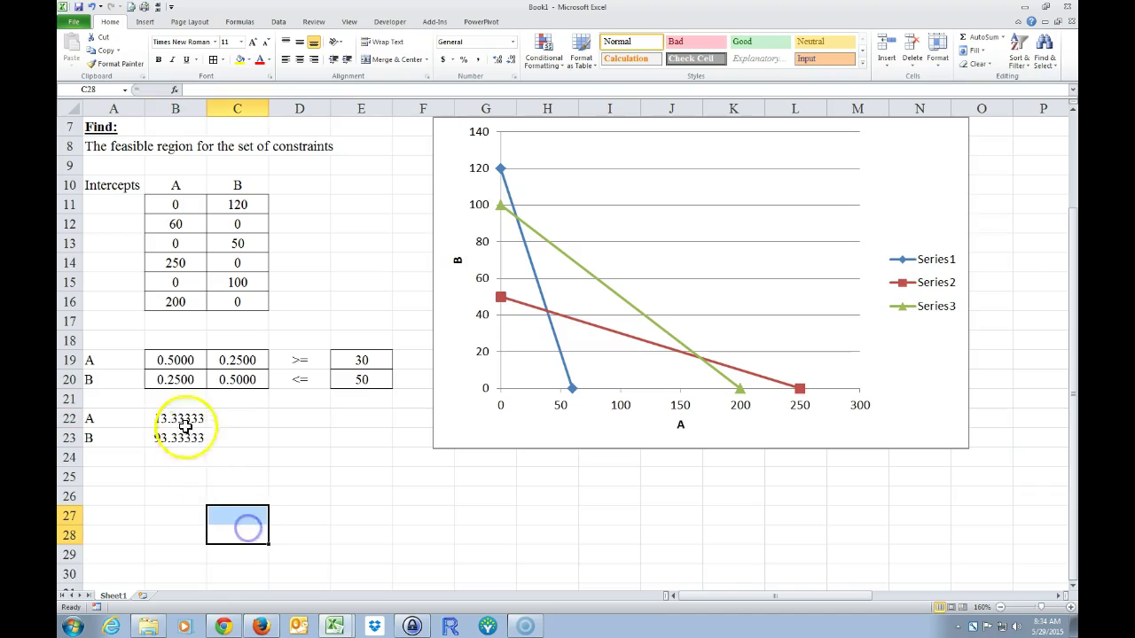
pyautogui.click(179, 420)
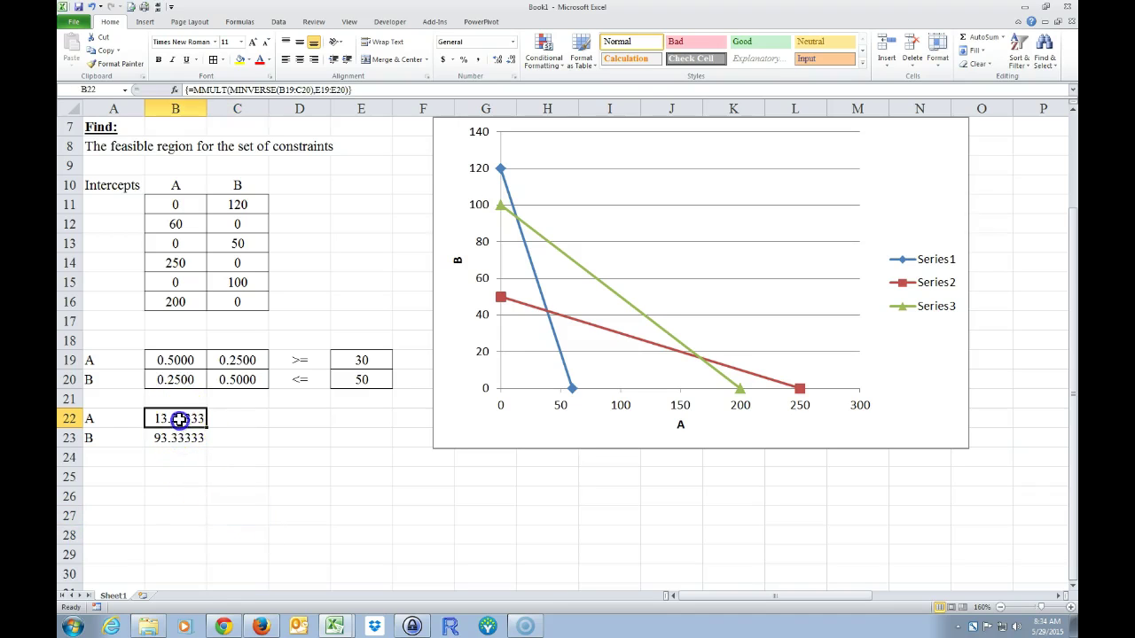
pyautogui.click(186, 90)
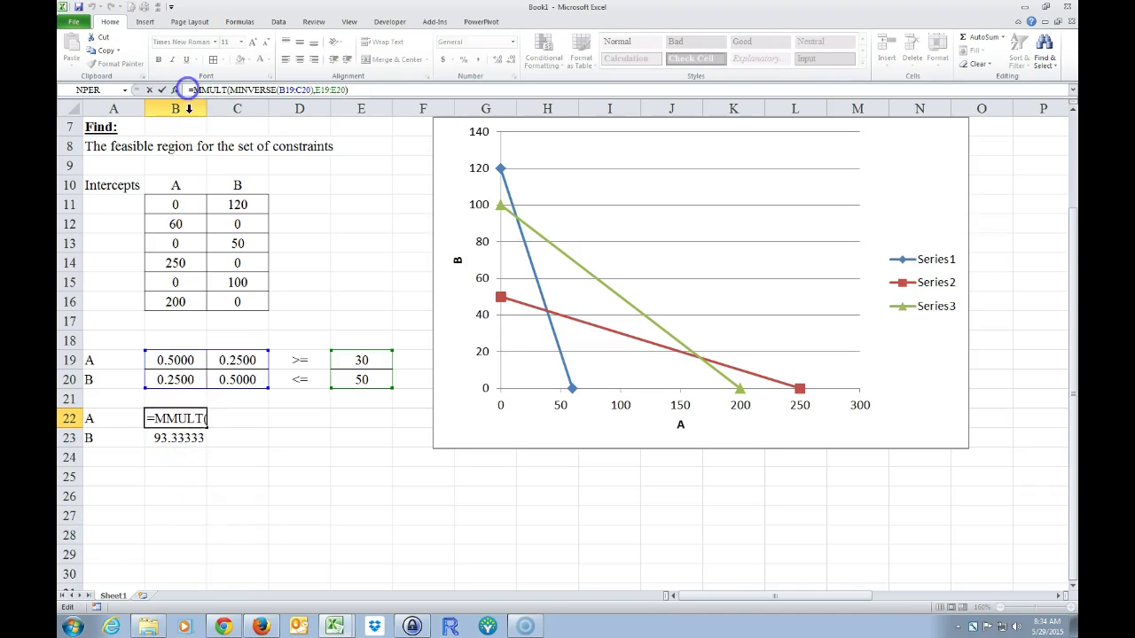
pyautogui.hotkey('ctrl', 'shift', 'Return')
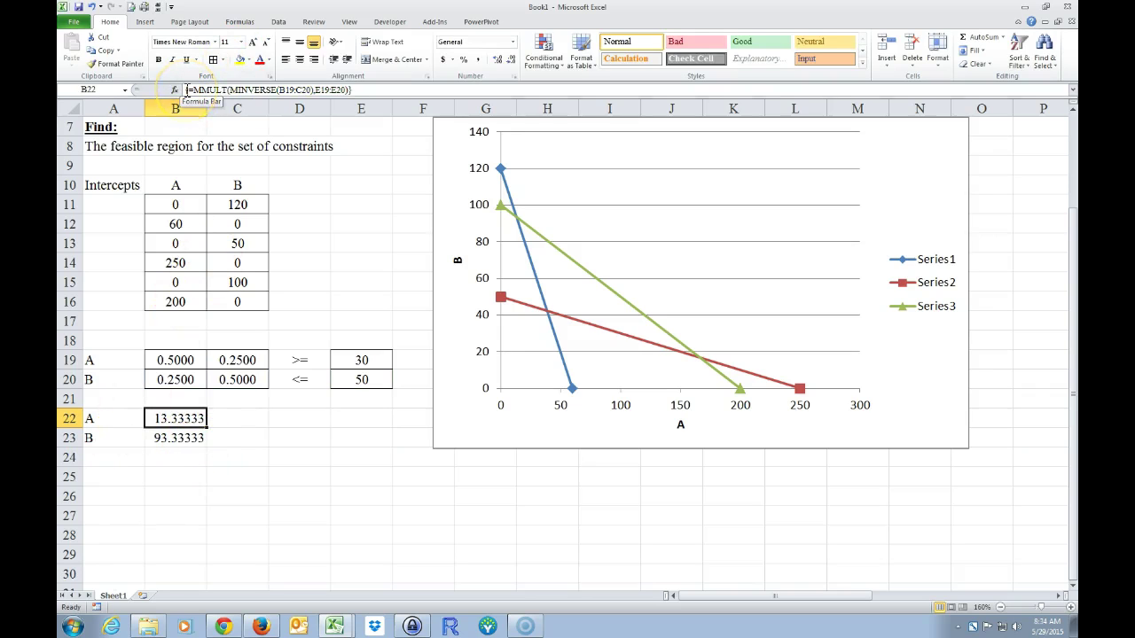
# Display the formula of B22 as text in C22 with the GetFormula function, and move the chart clear of that text
pyautogui.click(229, 474)
pyautogui.click(229, 420)
pyautogui.write('=')
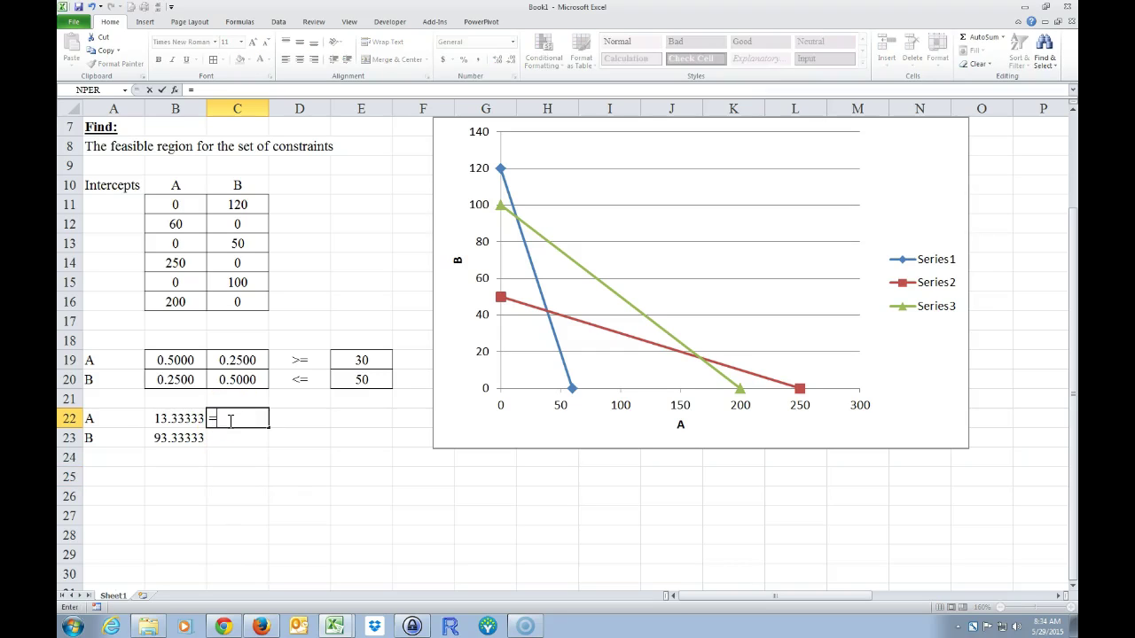
pyautogui.write('ge')
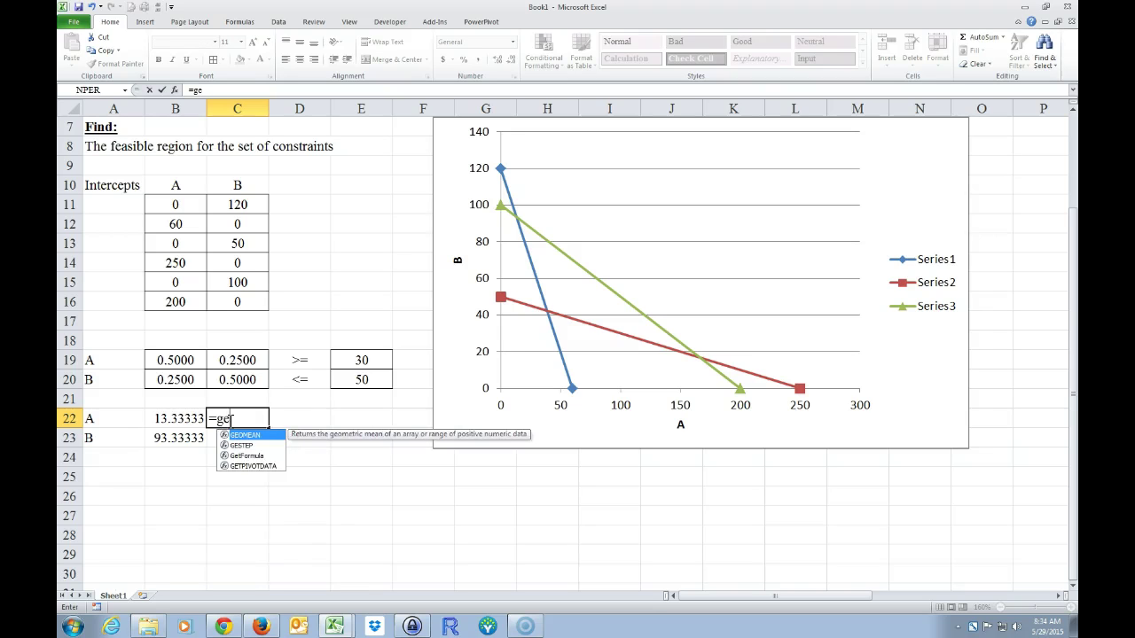
pyautogui.doubleClick(246, 455)
pyautogui.click(188, 419)
pyautogui.press('Return')
pyautogui.moveTo(450, 159); pyautogui.dragTo(506, 186)
pyautogui.click(299, 497)
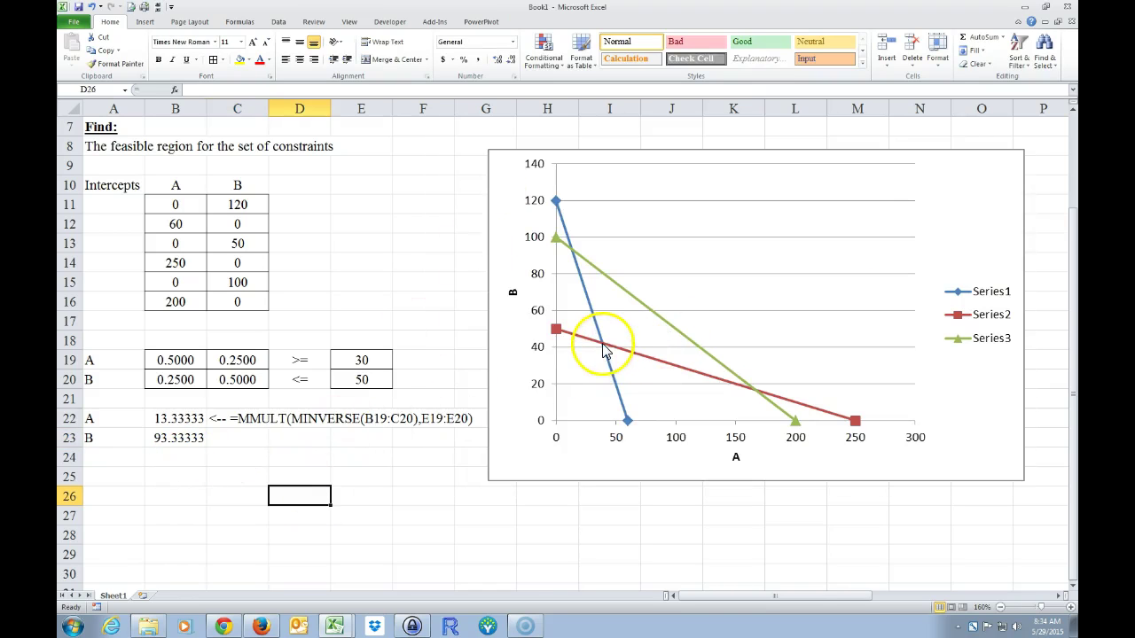
# Copy the first and second constraints A3:D4 into B25:E26, below the first solution
pyautogui.scroll(2, 286, 244)
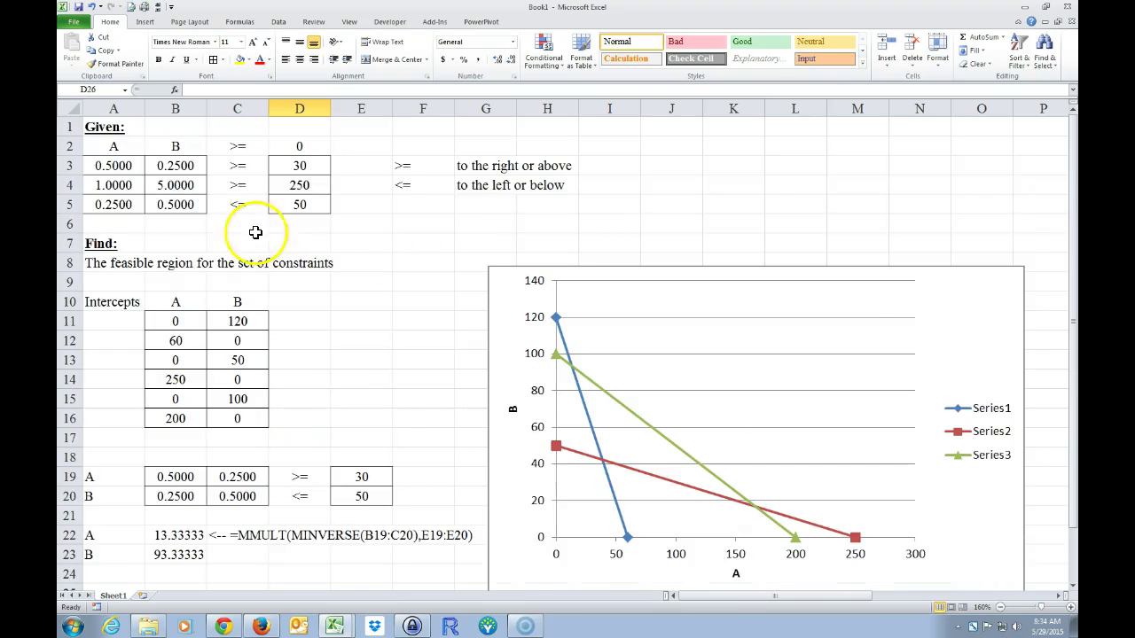
pyautogui.moveTo(123, 162); pyautogui.dragTo(281, 184)
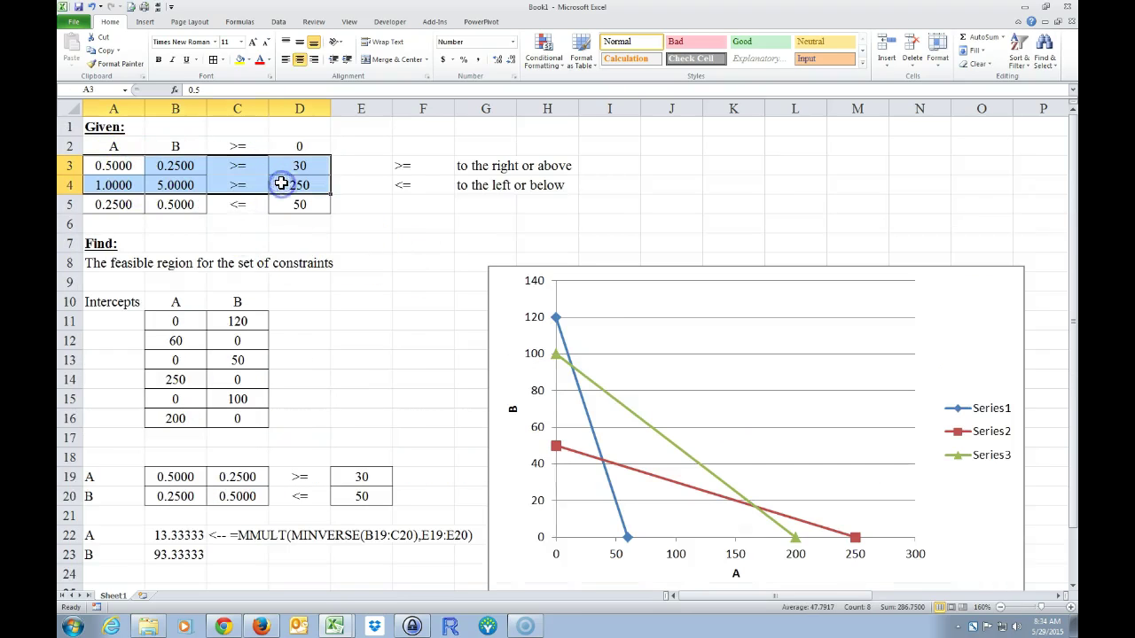
pyautogui.rightClick(281, 184)
pyautogui.click(310, 216)
pyautogui.scroll(-5, 293, 266)
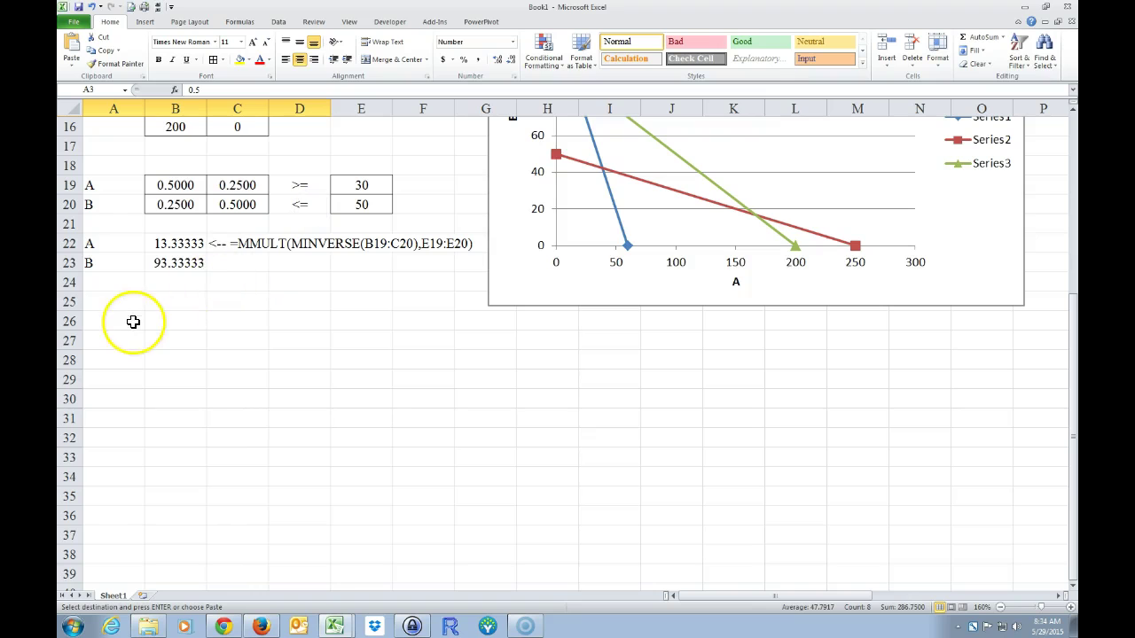
pyautogui.click(166, 300)
pyautogui.rightClick(165, 302)
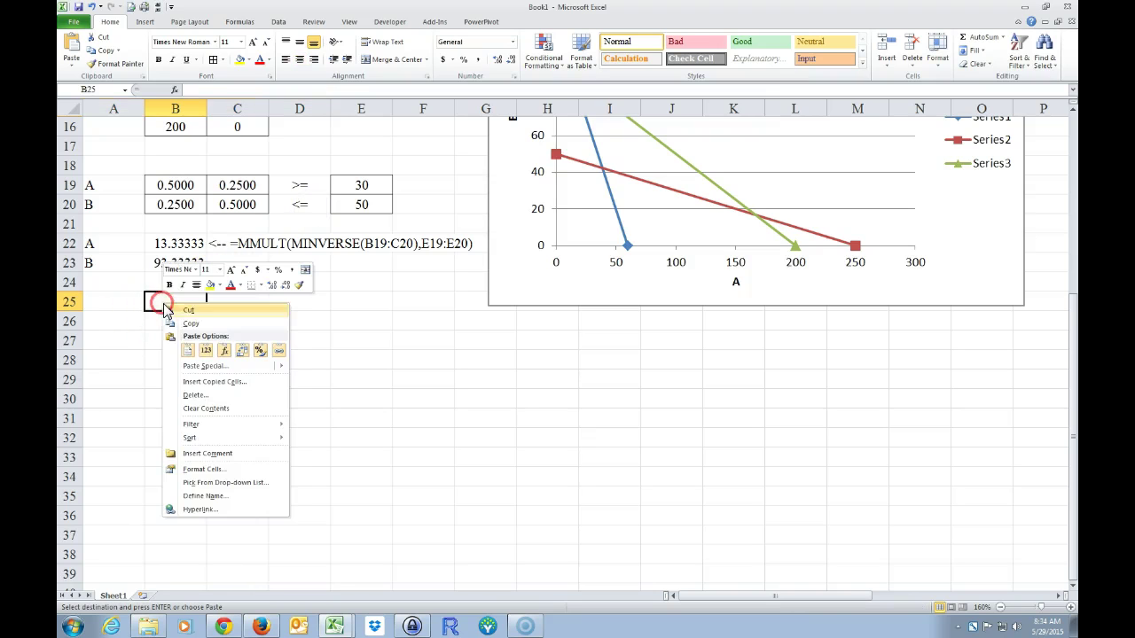
pyautogui.click(186, 353)
pyautogui.moveTo(91, 186); pyautogui.dragTo(100, 265)
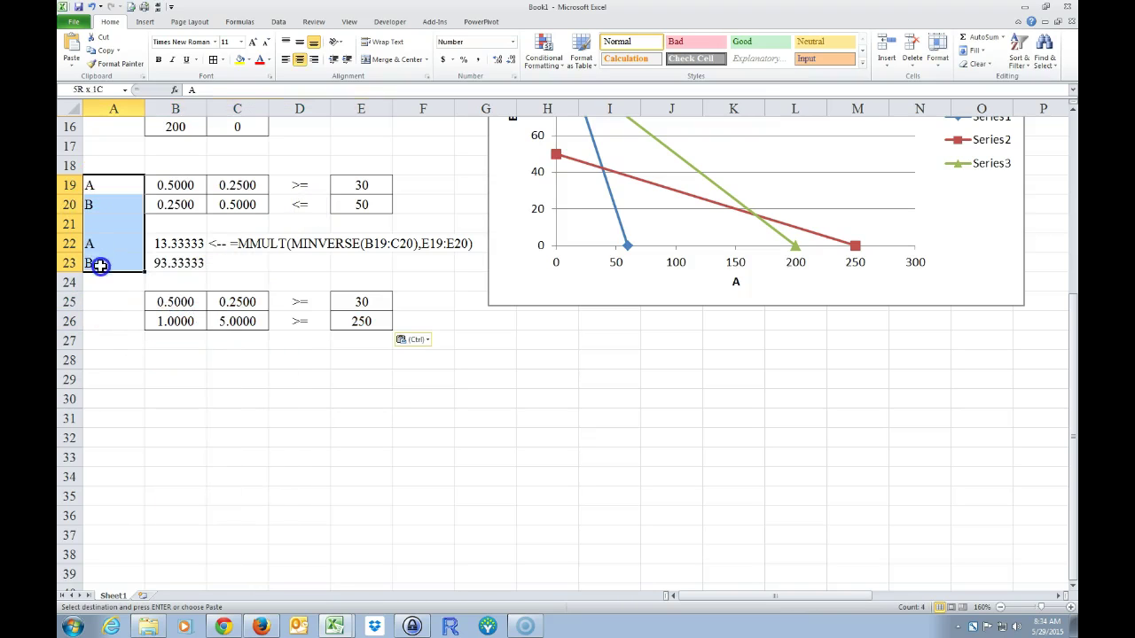
pyautogui.rightClick(113, 233)
pyautogui.click(326, 427)
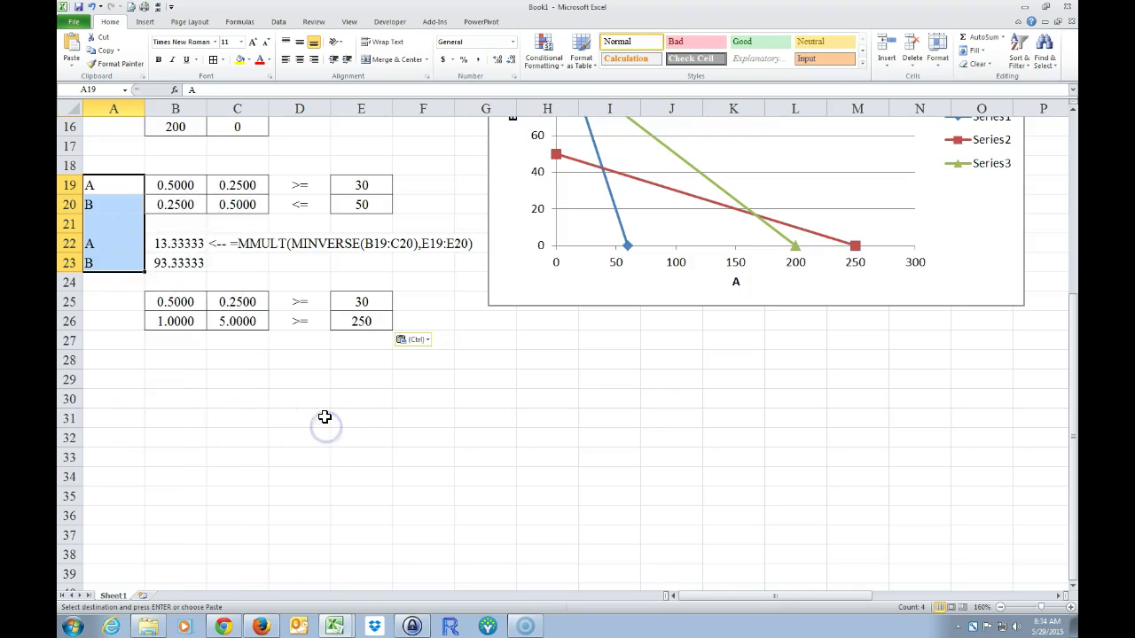
pyautogui.moveTo(192, 248); pyautogui.dragTo(178, 259)
pyautogui.click(122, 237)
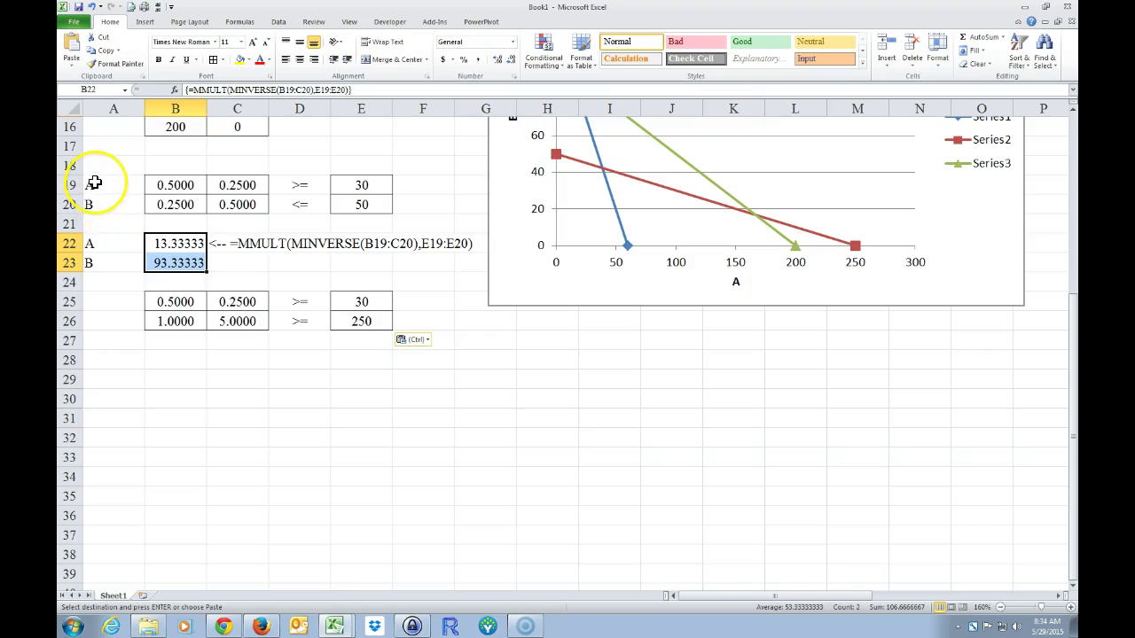
pyautogui.moveTo(88, 184); pyautogui.dragTo(92, 273)
pyautogui.click(98, 225)
# Copy the A and B labels of the first solution, A19:A23, into A25:A29
pyautogui.moveTo(101, 184); pyautogui.dragTo(110, 255)
pyautogui.rightClick(113, 257)
pyautogui.click(144, 293)
pyautogui.click(116, 303)
pyautogui.rightClick(116, 303)
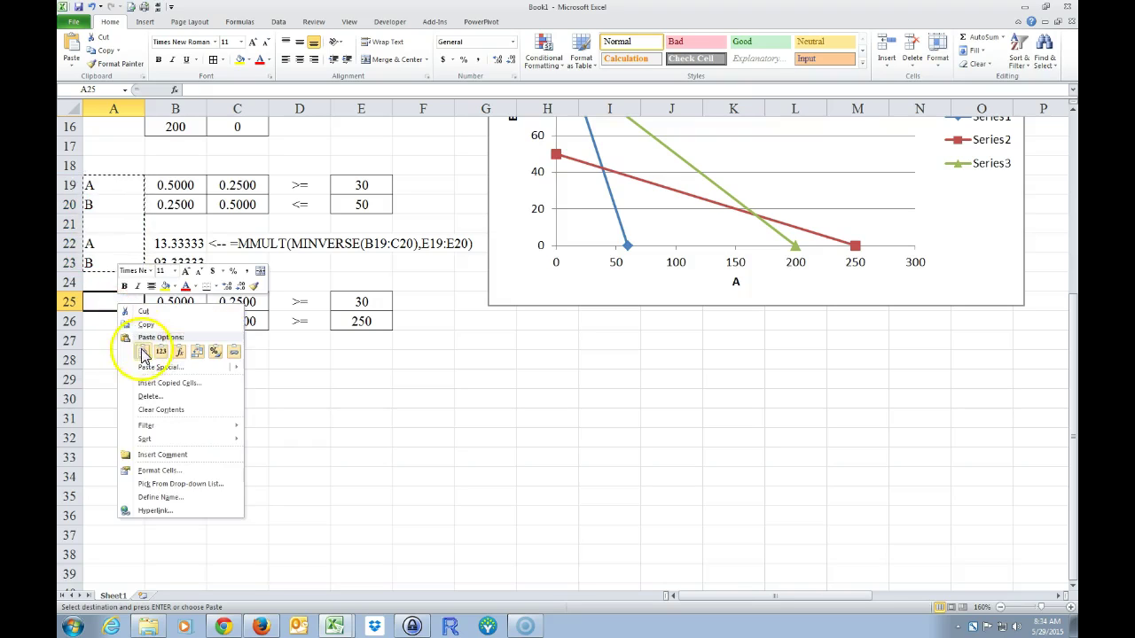
pyautogui.click(115, 342)
pyautogui.press('Escape')
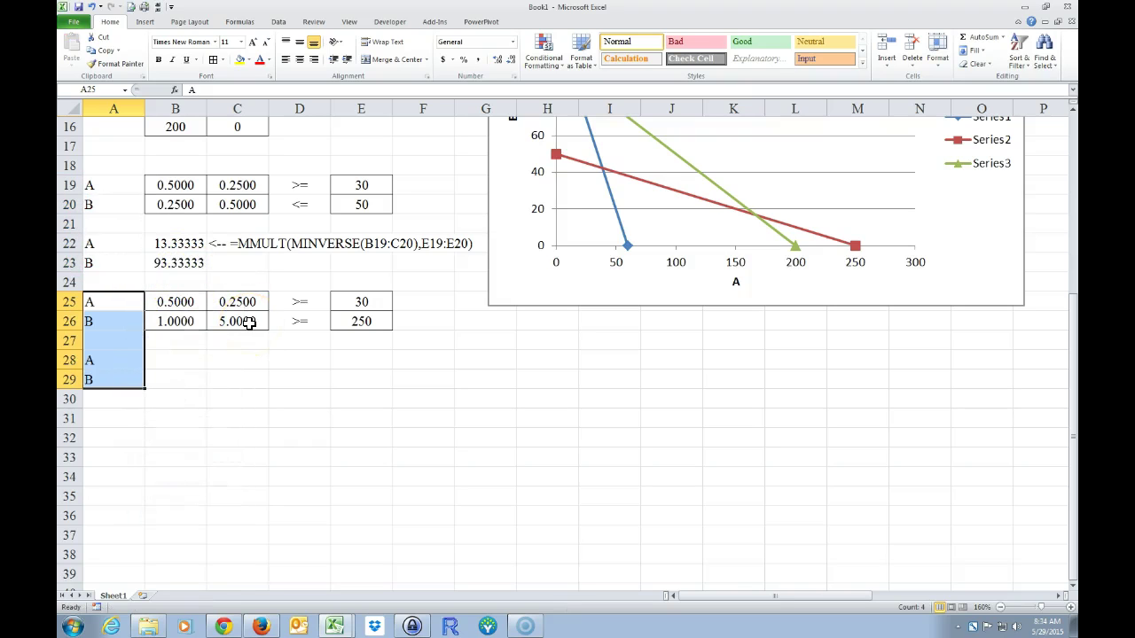
# Copy the matrix formula and its displayed formula text from B22:C23 into B28:C29 to solve the second constraint pair
pyautogui.moveTo(188, 243); pyautogui.dragTo(220, 263)
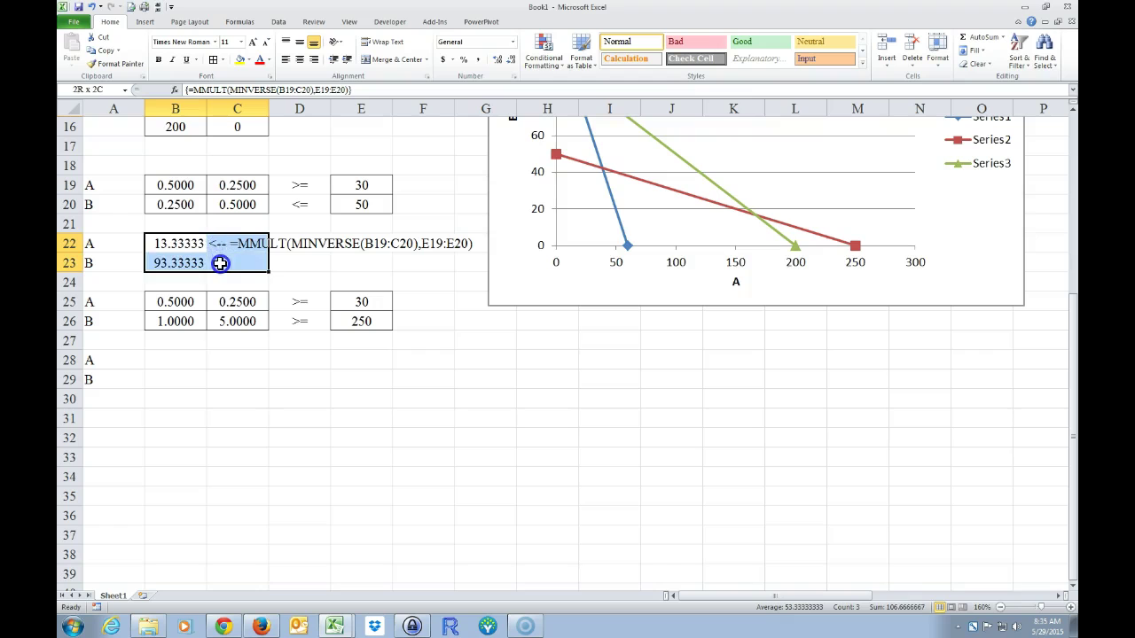
pyautogui.rightClick(220, 264)
pyautogui.click(236, 248)
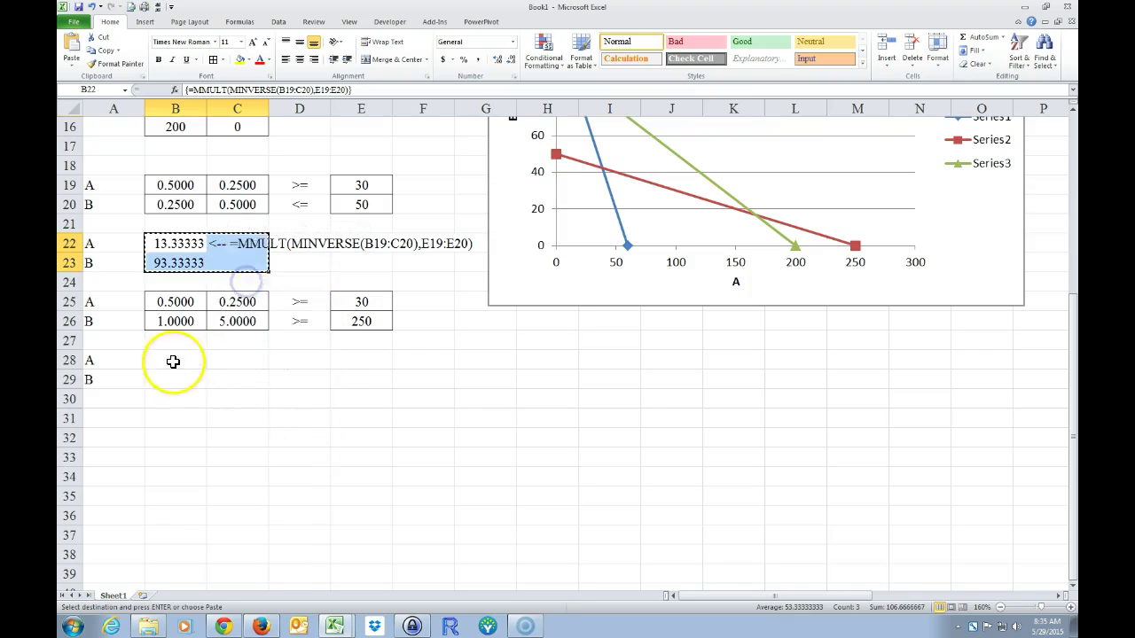
pyautogui.click(172, 360)
pyautogui.rightClick(173, 359)
pyautogui.click(177, 405)
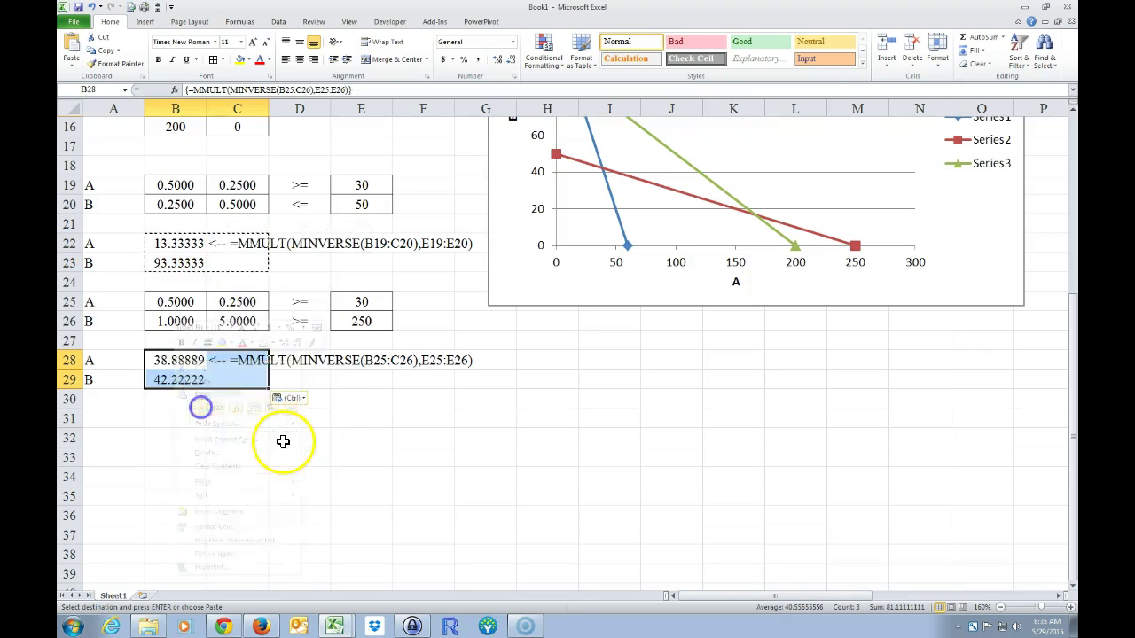
pyautogui.click(283, 442)
pyautogui.press('Escape')
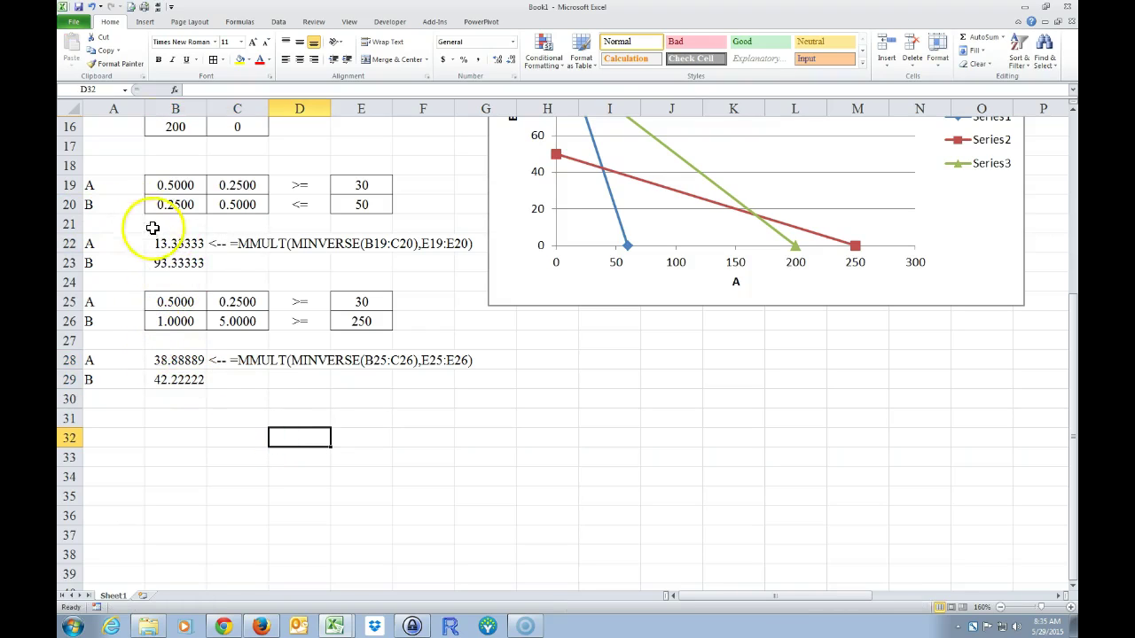
# Examine both solution blocks and the array formula in B28, and compare the second solution with the Series1 and Series2 intersection on the chart
pyautogui.click(109, 299)
pyautogui.moveTo(109, 300); pyautogui.dragTo(463, 380)
pyautogui.moveTo(97, 183); pyautogui.dragTo(405, 261)
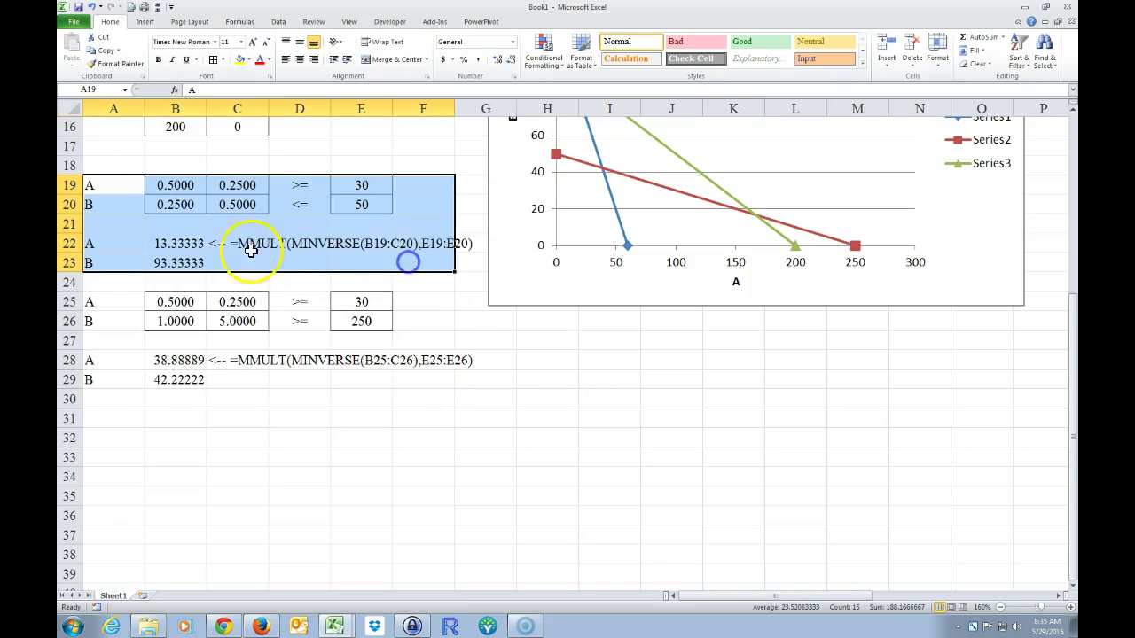
pyautogui.click(224, 418)
pyautogui.click(182, 362)
pyautogui.click(177, 379)
pyautogui.click(177, 360)
pyautogui.click(178, 379)
pyautogui.click(177, 360)
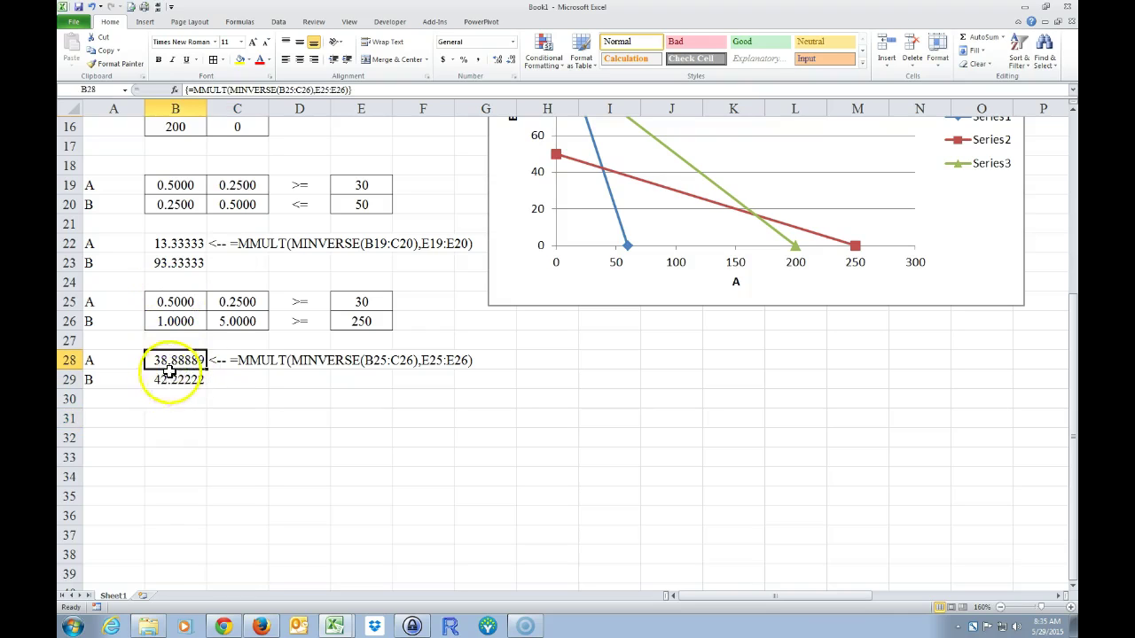
pyautogui.doubleClick(177, 357)
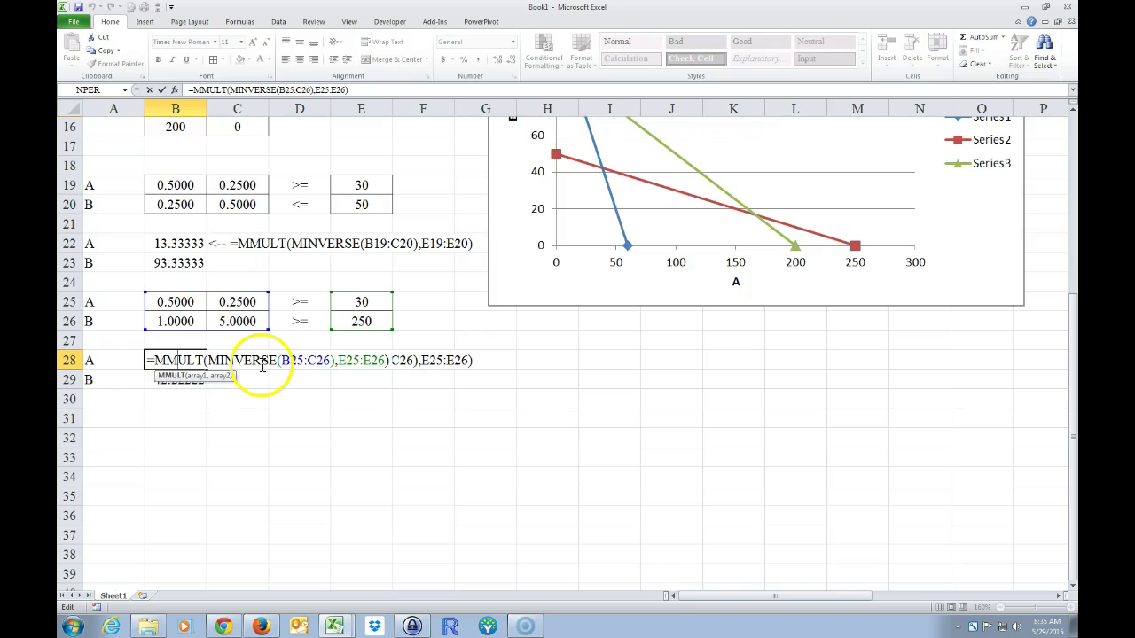
pyautogui.press('Escape')
pyautogui.click(251, 416)
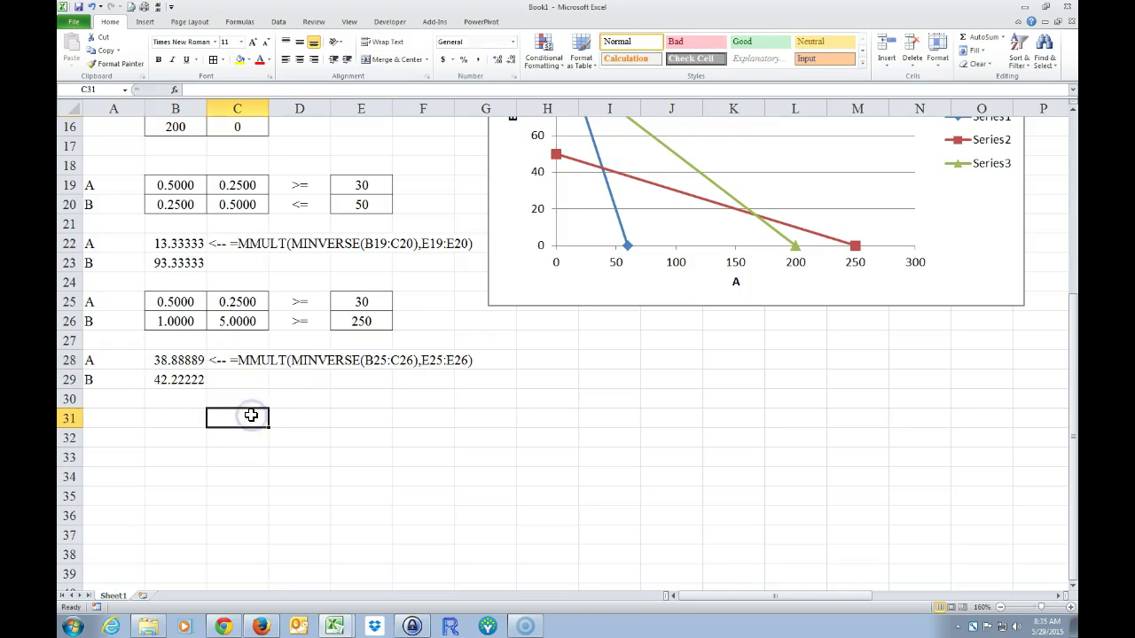
pyautogui.moveTo(177, 360); pyautogui.dragTo(177, 379)
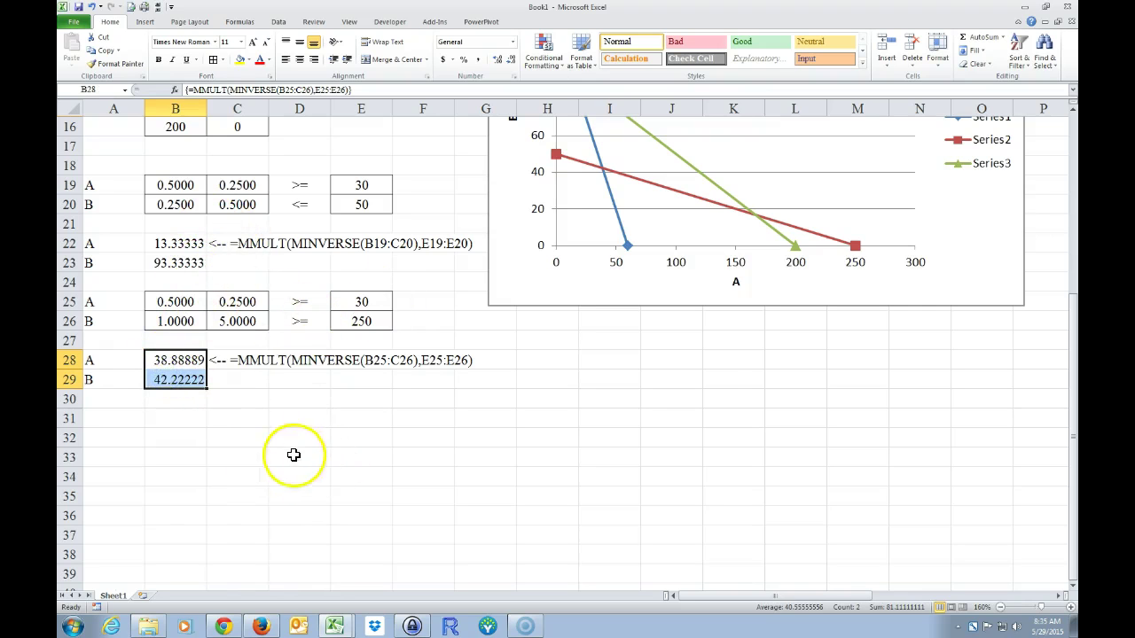
pyautogui.scroll(2, 294, 455)
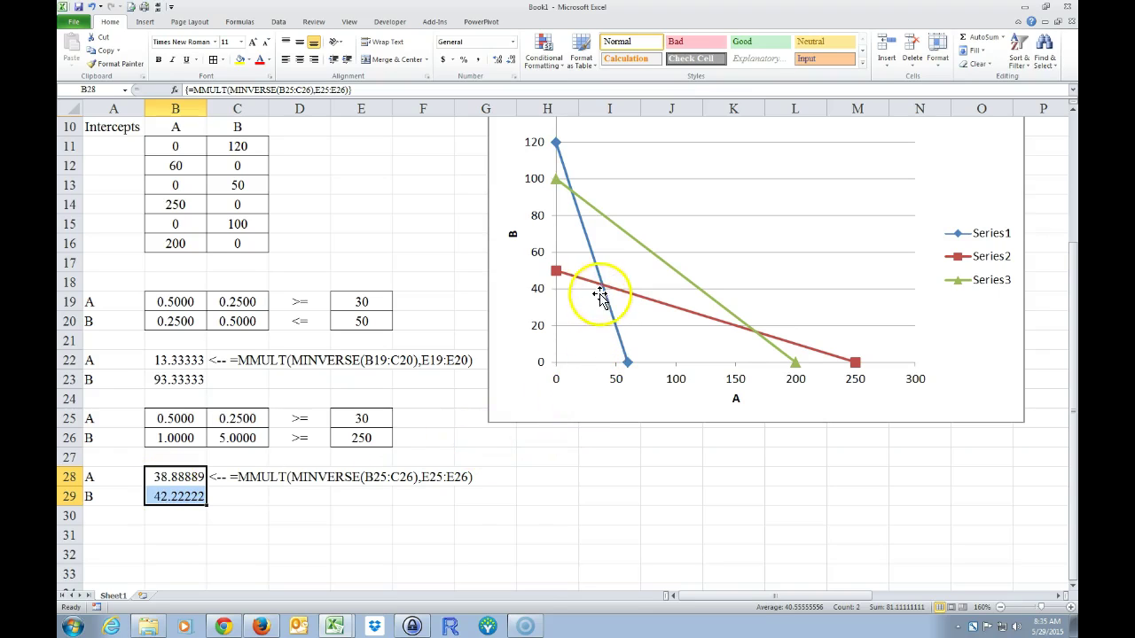
pyautogui.moveTo(602, 291)
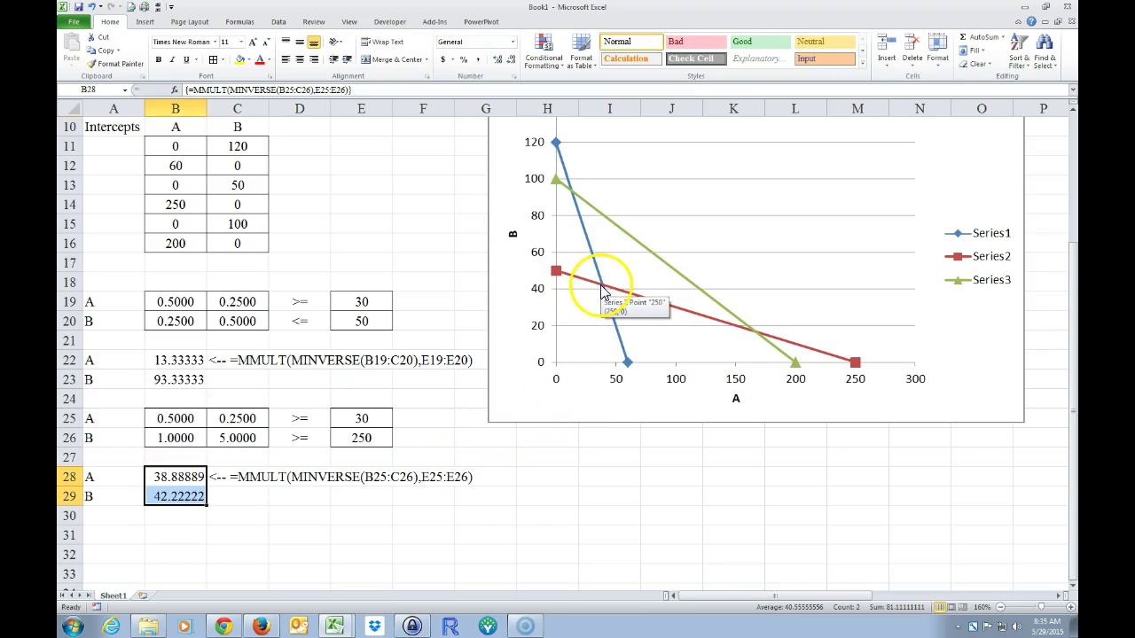
# Copy the whole second solution block A25:E29 to a third block starting at A31
pyautogui.scroll(-1, 307, 532)
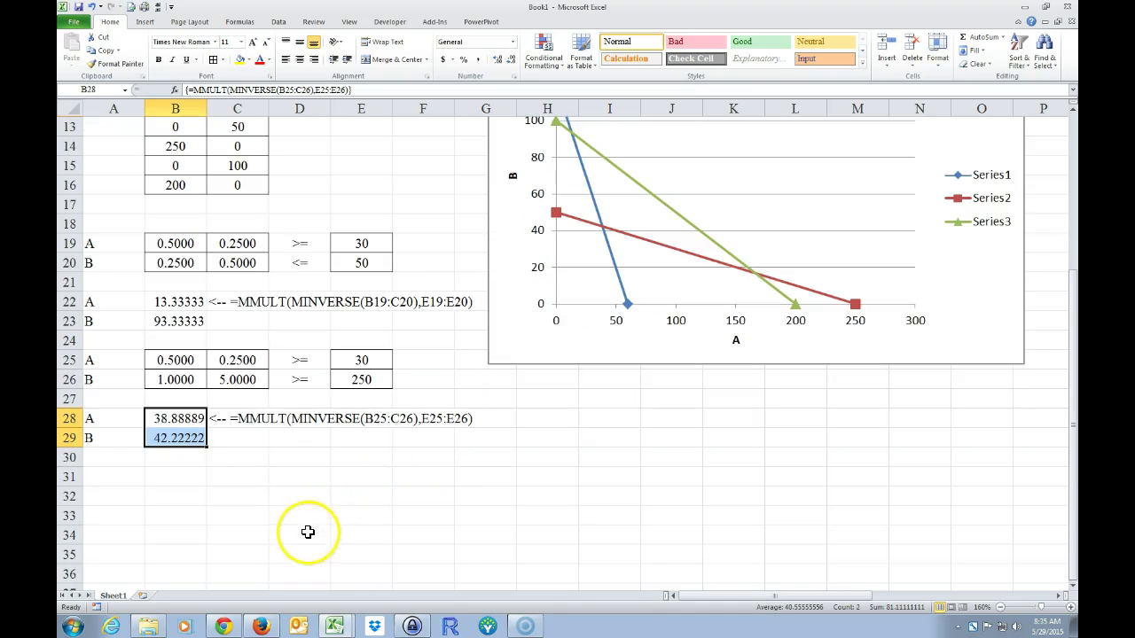
pyautogui.moveTo(104, 361); pyautogui.dragTo(348, 425)
pyautogui.rightClick(312, 409)
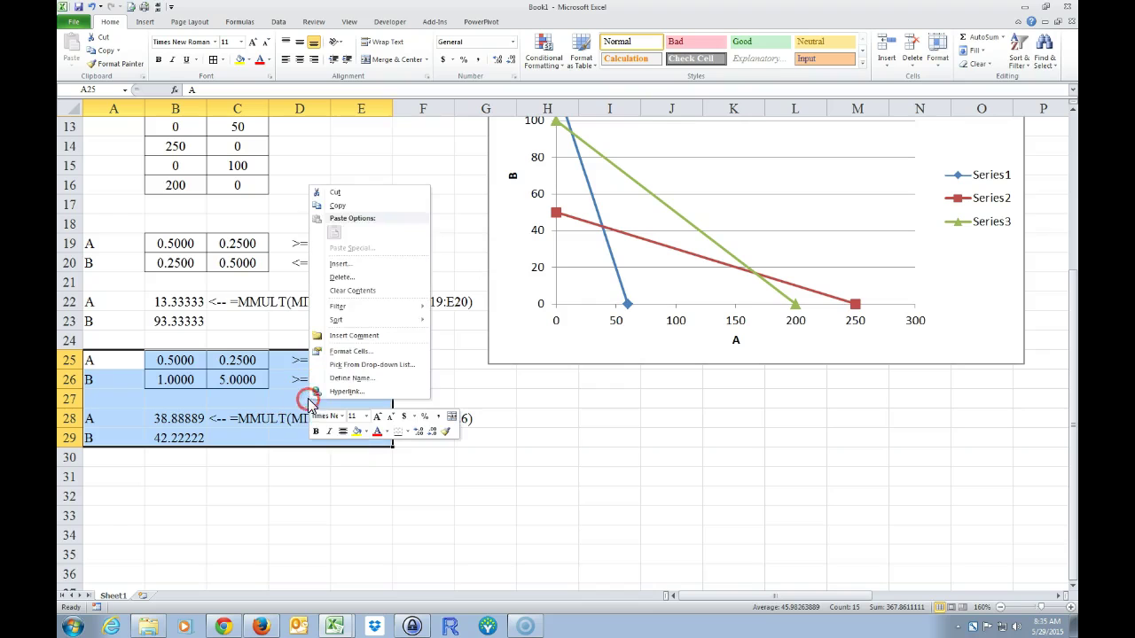
pyautogui.click(337, 206)
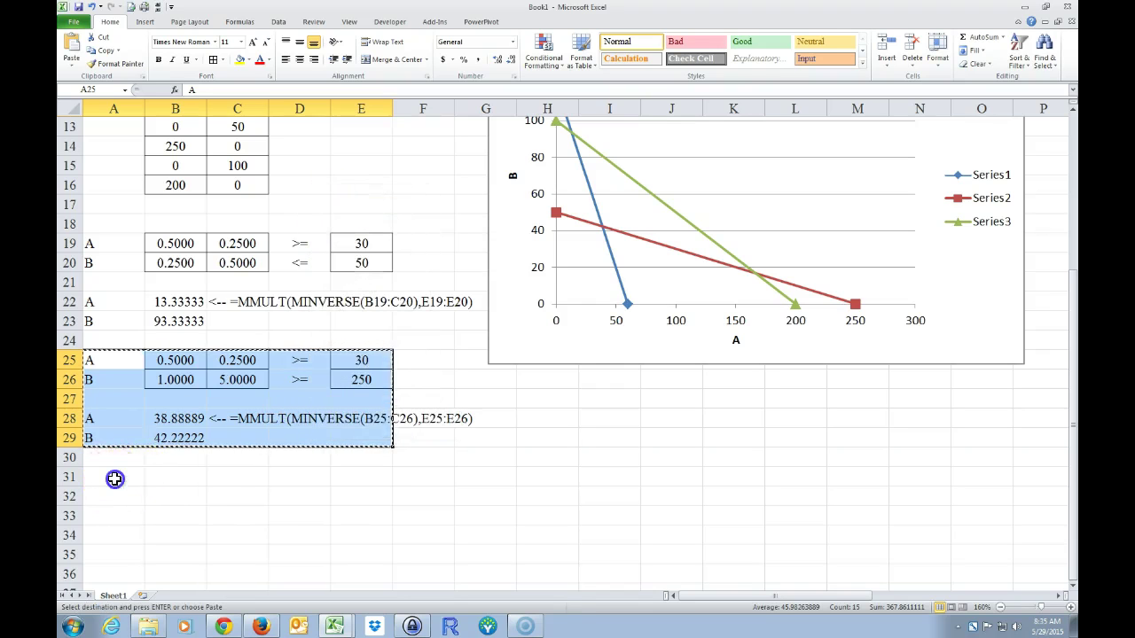
pyautogui.rightClick(131, 474)
pyautogui.click(141, 314)
pyautogui.click(479, 516)
# Replace the constraints in B31:E32 with a copy of the second and third constraints from A4:D5
pyautogui.scroll(4, 236, 499)
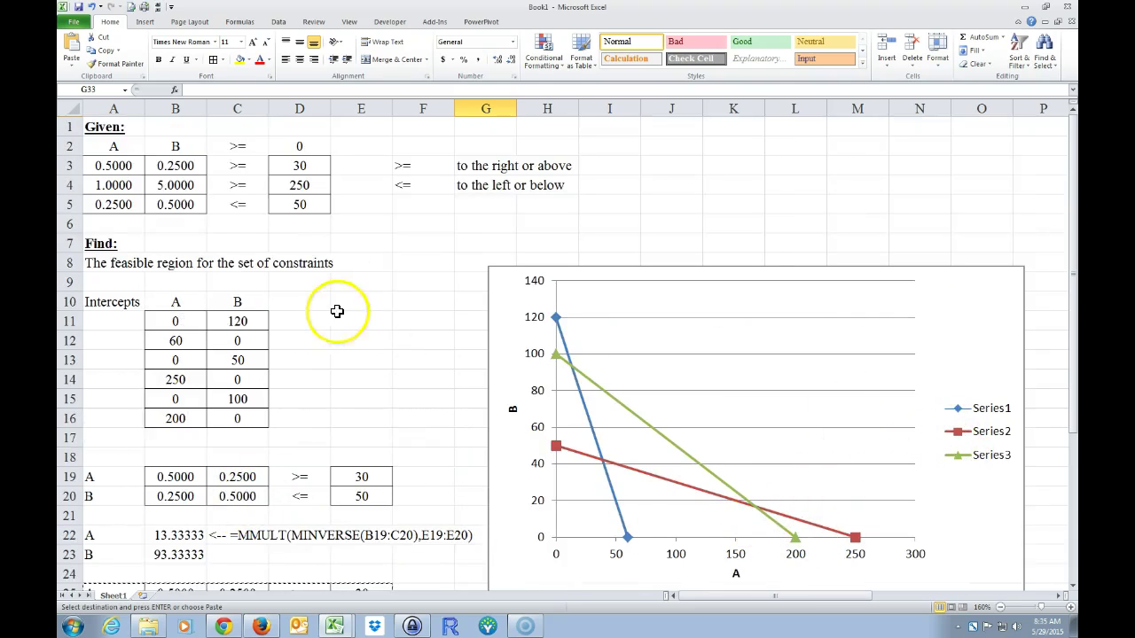
pyautogui.moveTo(114, 185); pyautogui.dragTo(288, 203)
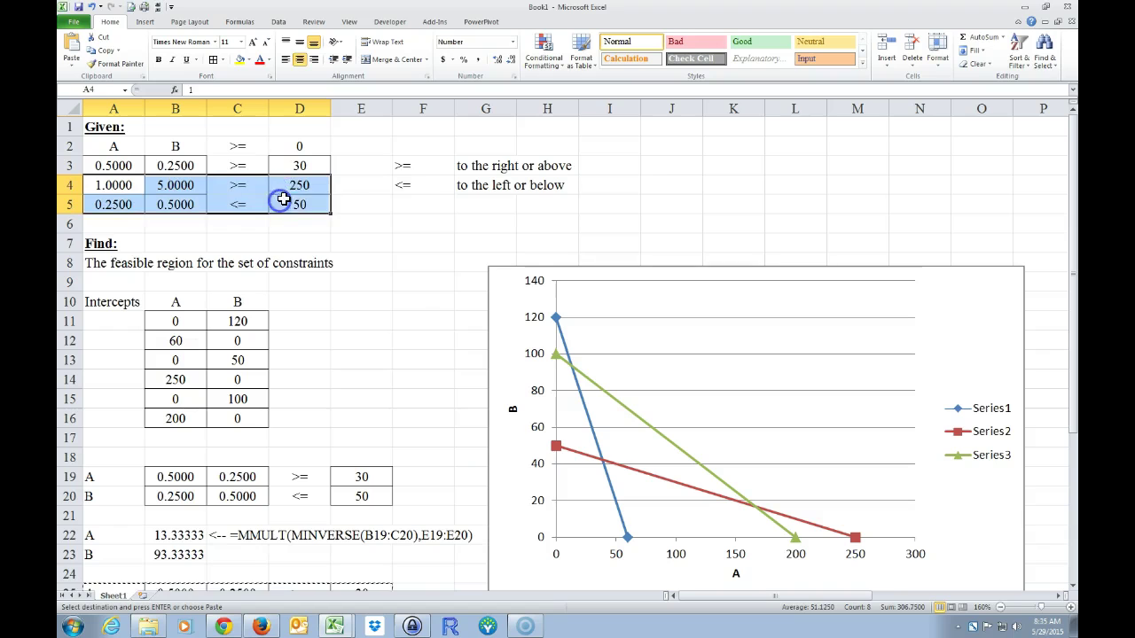
pyautogui.rightClick(288, 203)
pyautogui.click(313, 221)
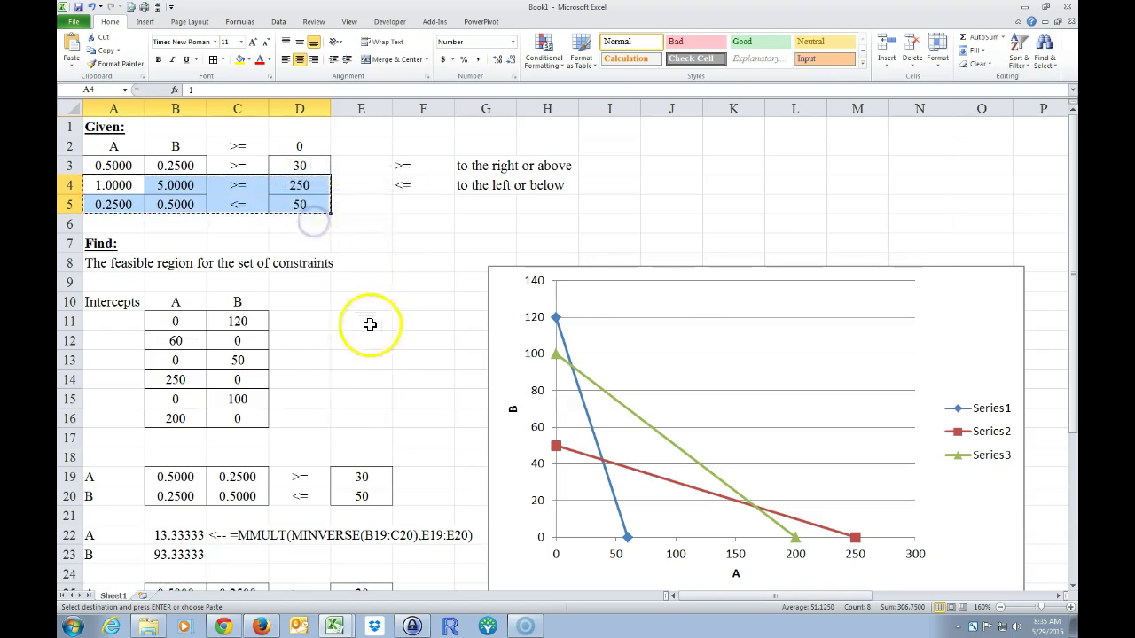
pyautogui.scroll(-5, 372, 325)
pyautogui.moveTo(183, 416); pyautogui.dragTo(354, 432)
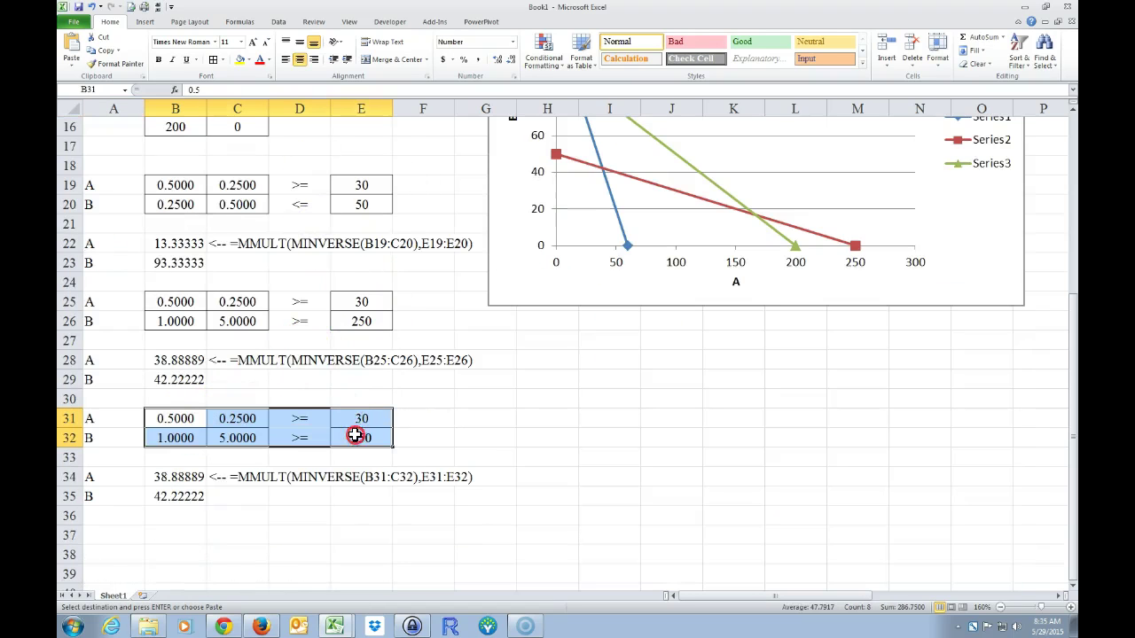
pyautogui.rightClick(354, 435)
pyautogui.click(376, 275)
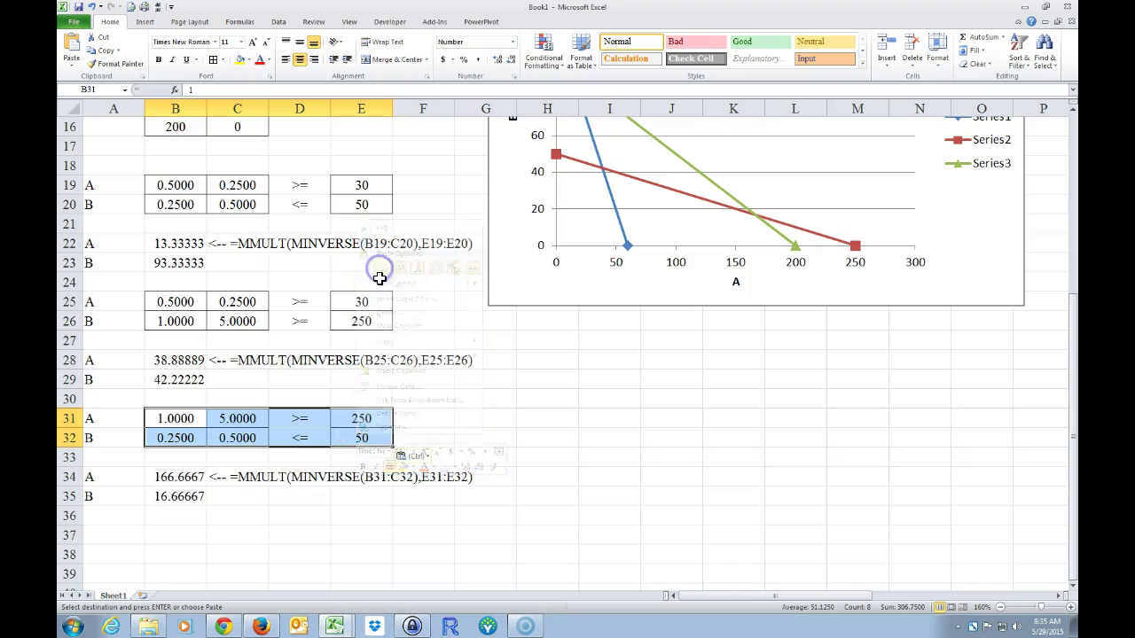
pyautogui.click(301, 535)
pyautogui.press('Escape')
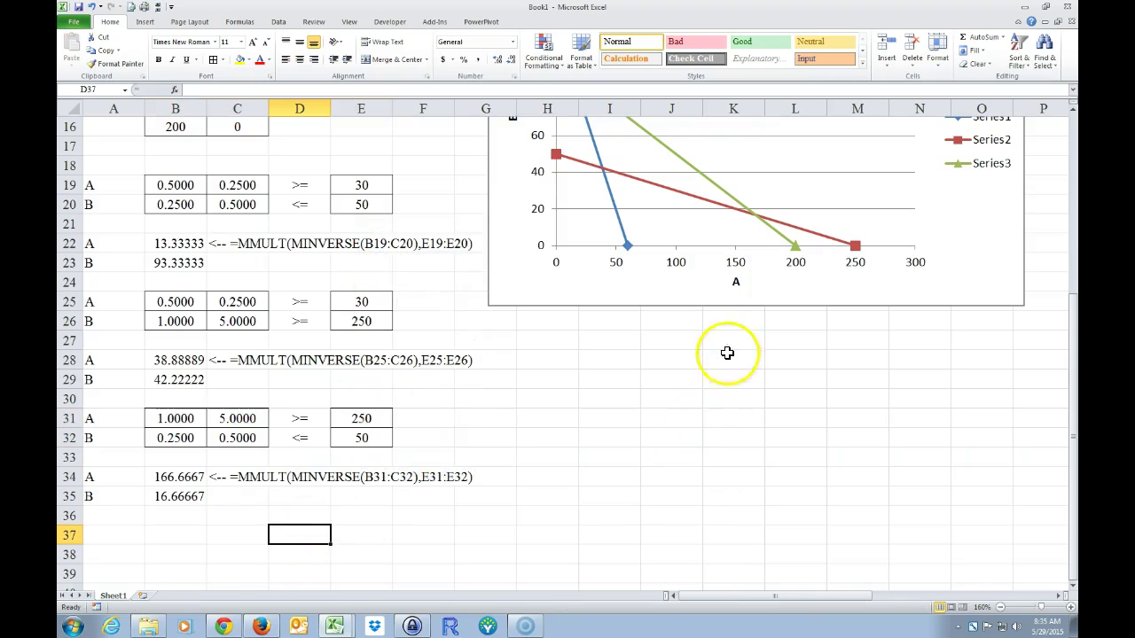
# Enter the heading "Corner Points (Points that bound the feasible region)" in A37
pyautogui.moveTo(757, 226)
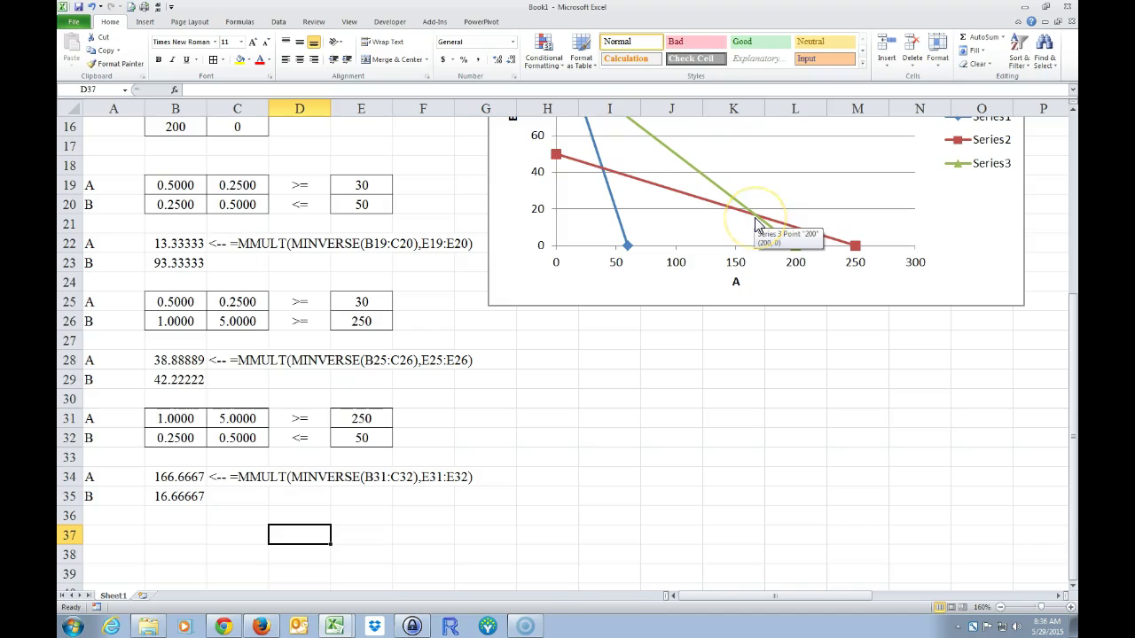
pyautogui.click(255, 511)
pyautogui.scroll(-1, 237, 518)
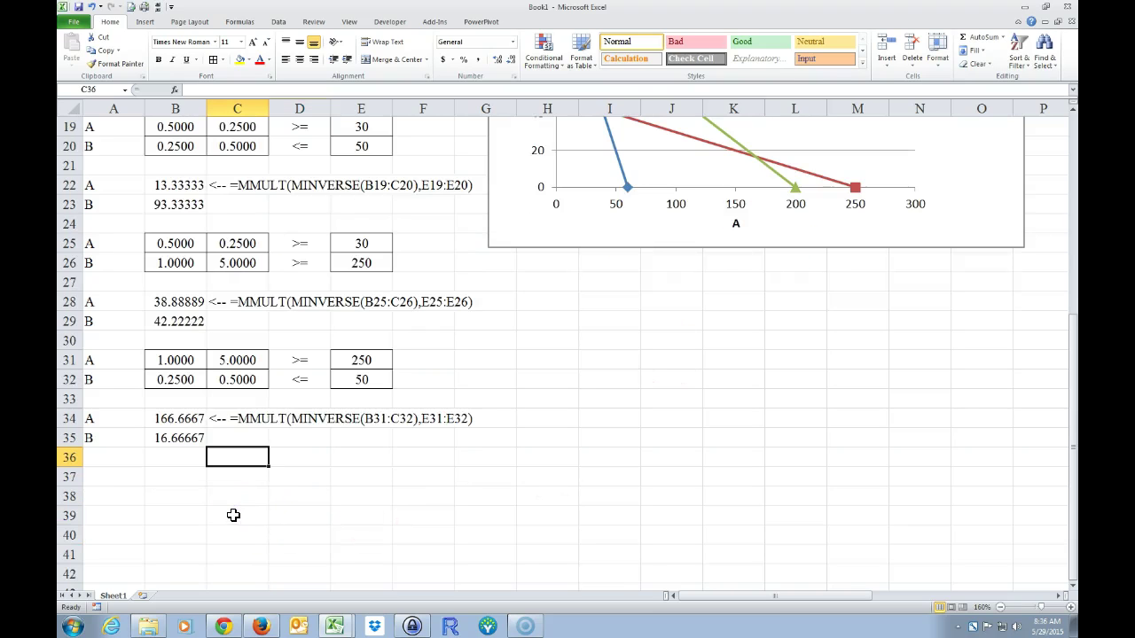
pyautogui.scroll(1, 234, 515)
pyautogui.scroll(-1, 236, 511)
pyautogui.click(112, 479)
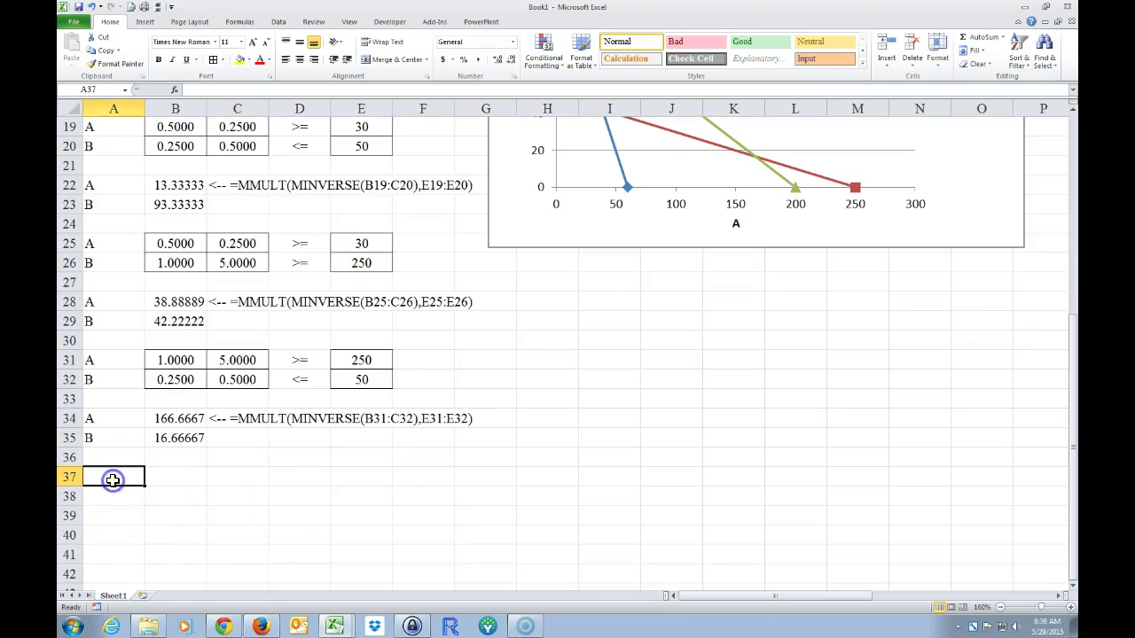
pyautogui.write('C')
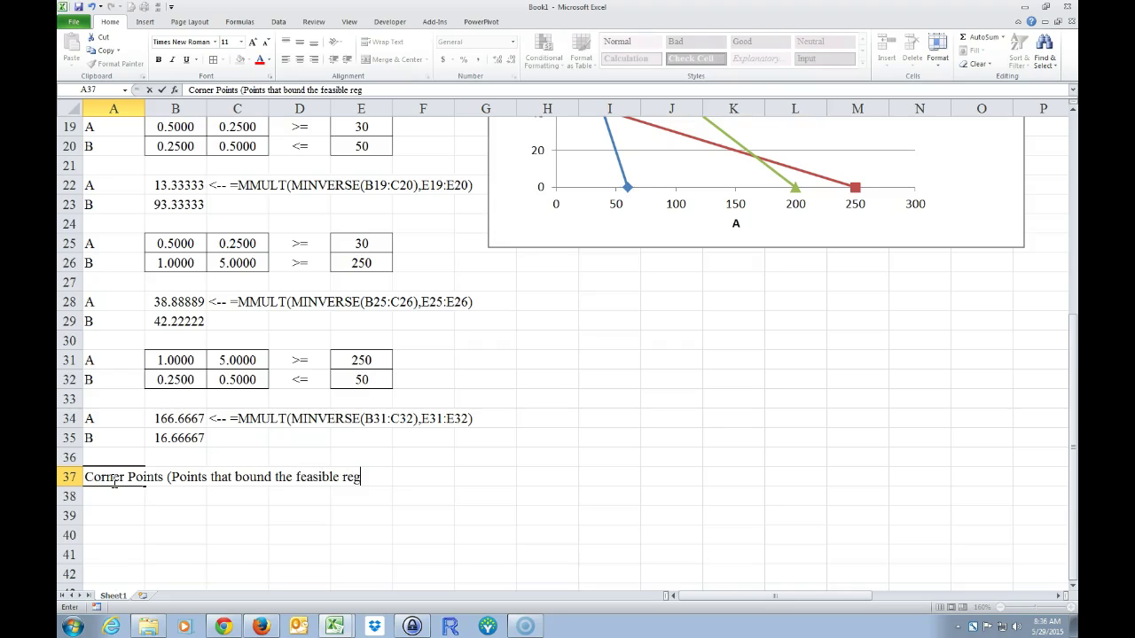
pyautogui.write(')')
pyautogui.press('Return')
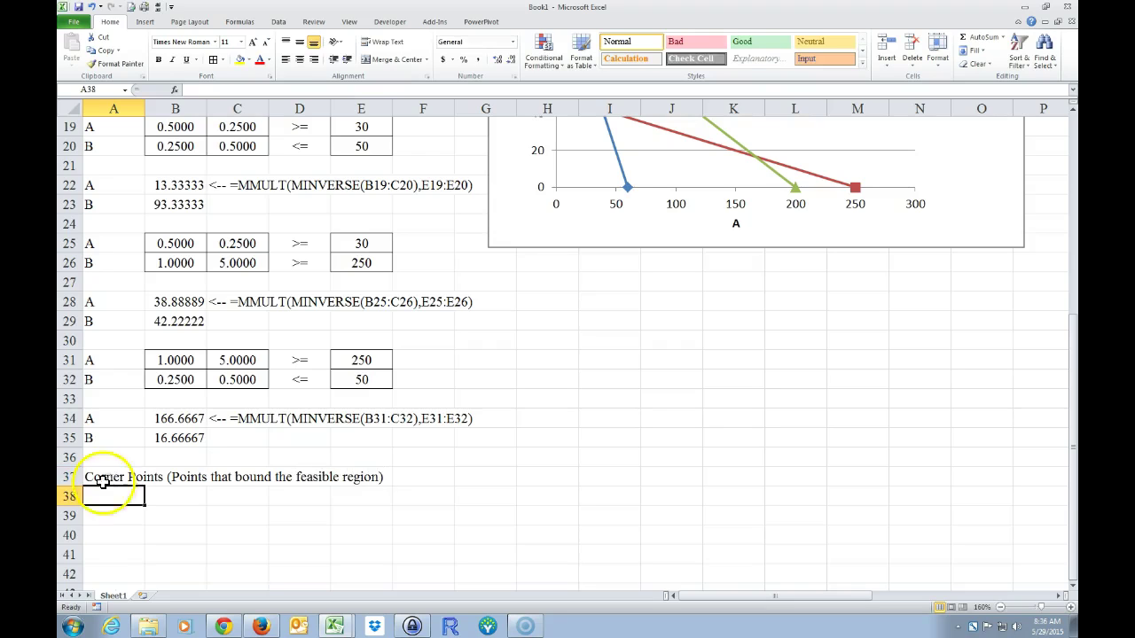
# Enter the column headers A and B in A38 and B38, under the corner points heading
pyautogui.click(166, 498)
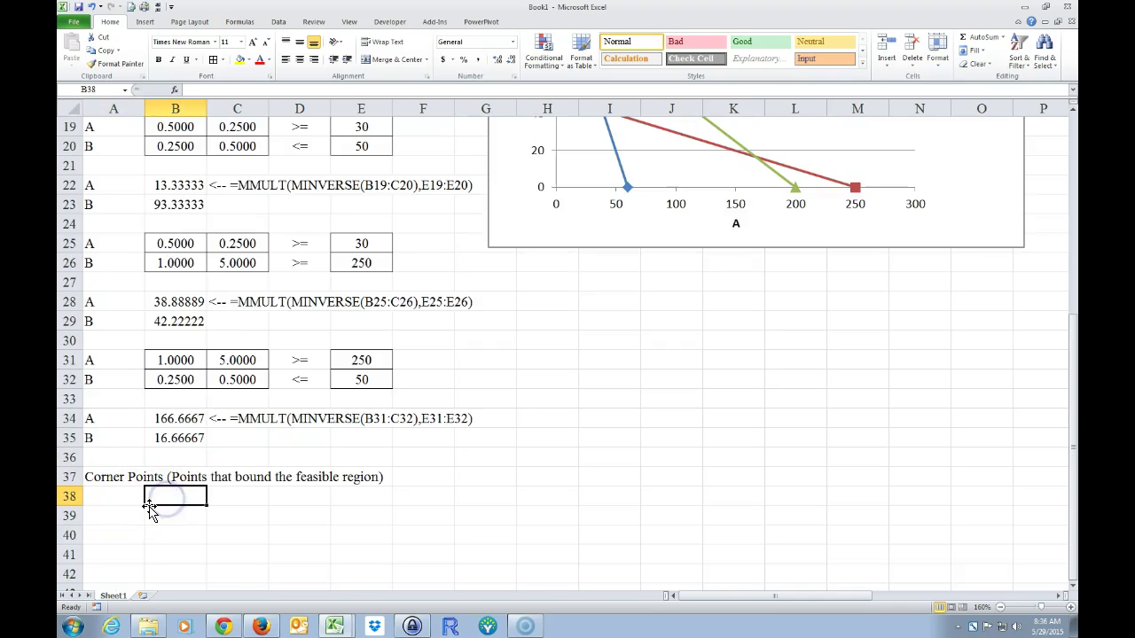
pyautogui.press('Left')
pyautogui.write('A')
pyautogui.press('Tab')
pyautogui.write('B')
pyautogui.click(151, 513)
pyautogui.press('Left')
# Try to transpose the first solution into A39:B39 with the array formula =tranpose(B22:B23)
pyautogui.scroll(1, 254, 532)
pyautogui.scroll(-1, 234, 519)
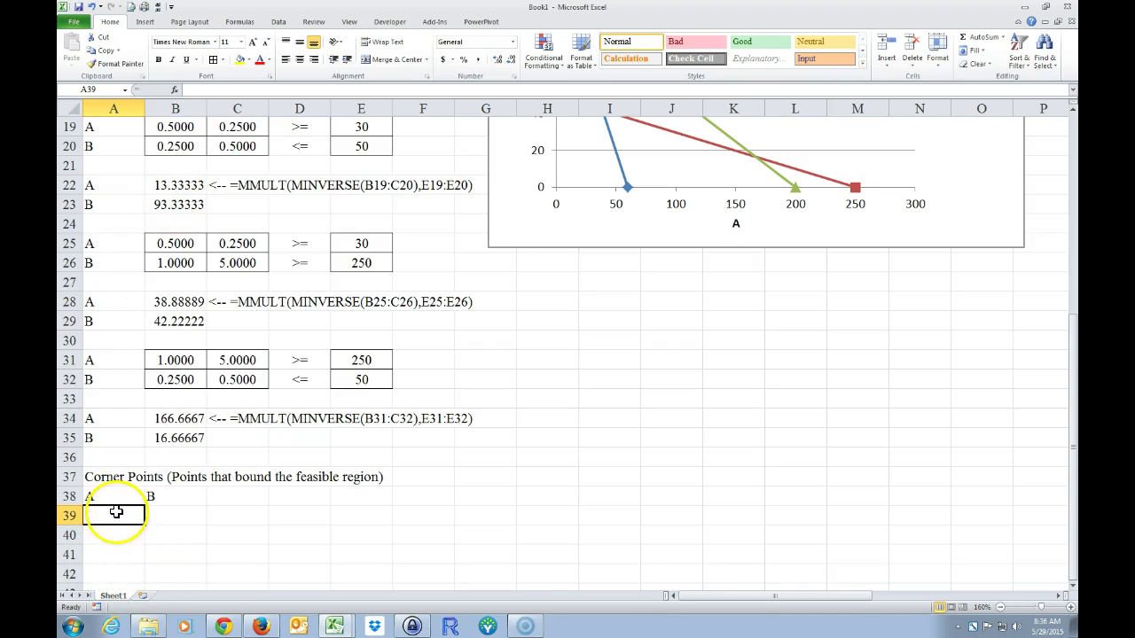
pyautogui.moveTo(109, 514); pyautogui.dragTo(166, 513)
pyautogui.write('=tranpso')
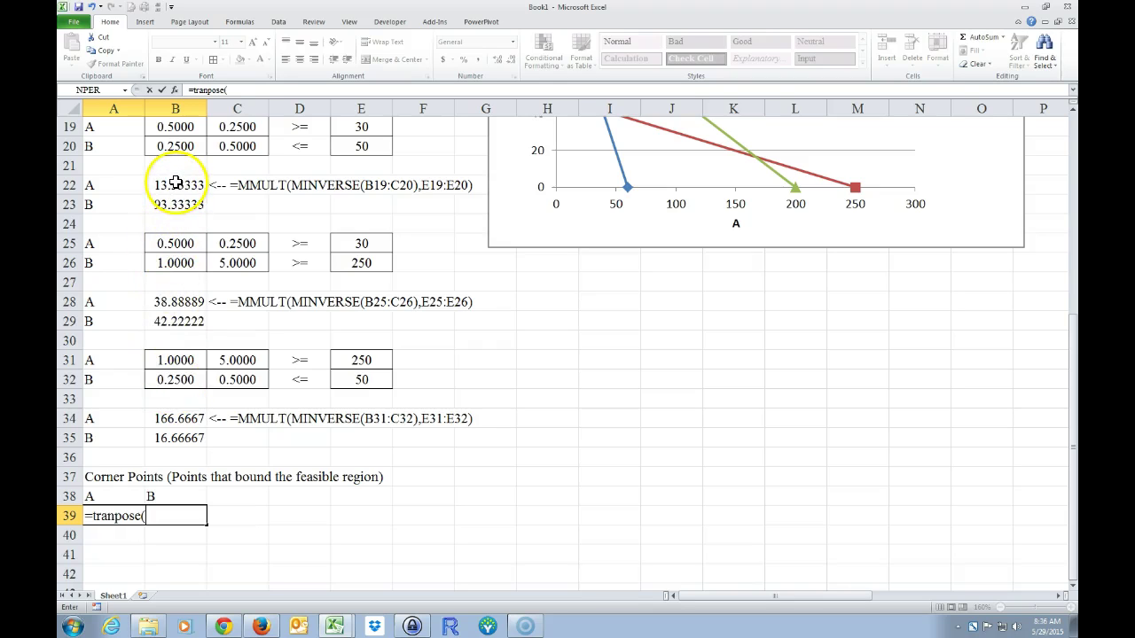
pyautogui.moveTo(176, 183); pyautogui.dragTo(174, 198)
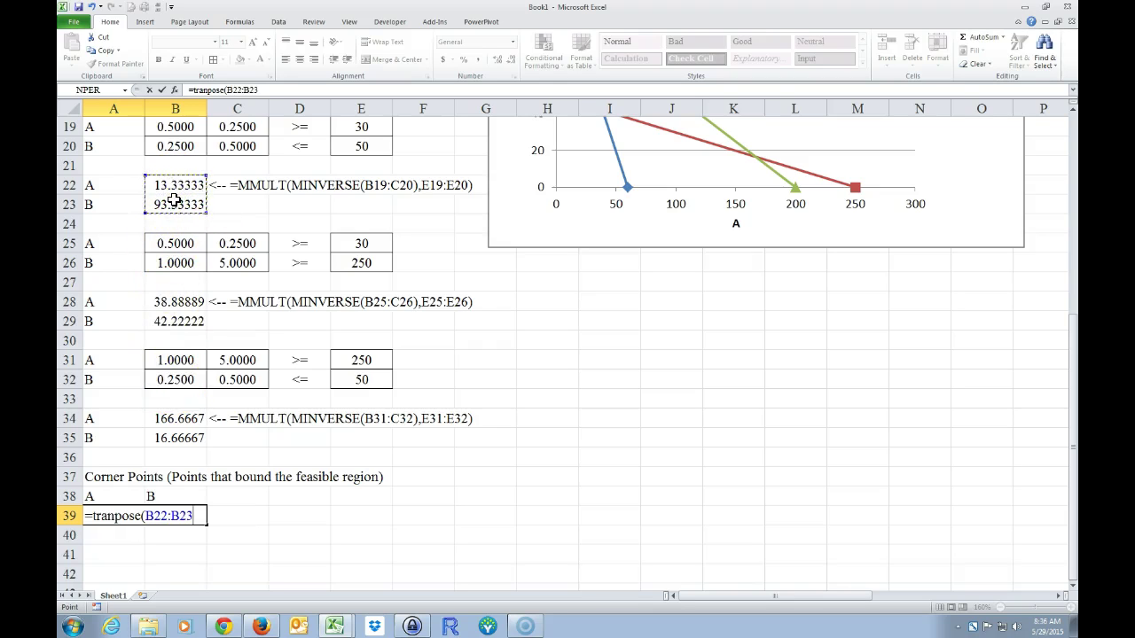
pyautogui.hotkey('ctrl', 'shift', 'Return')
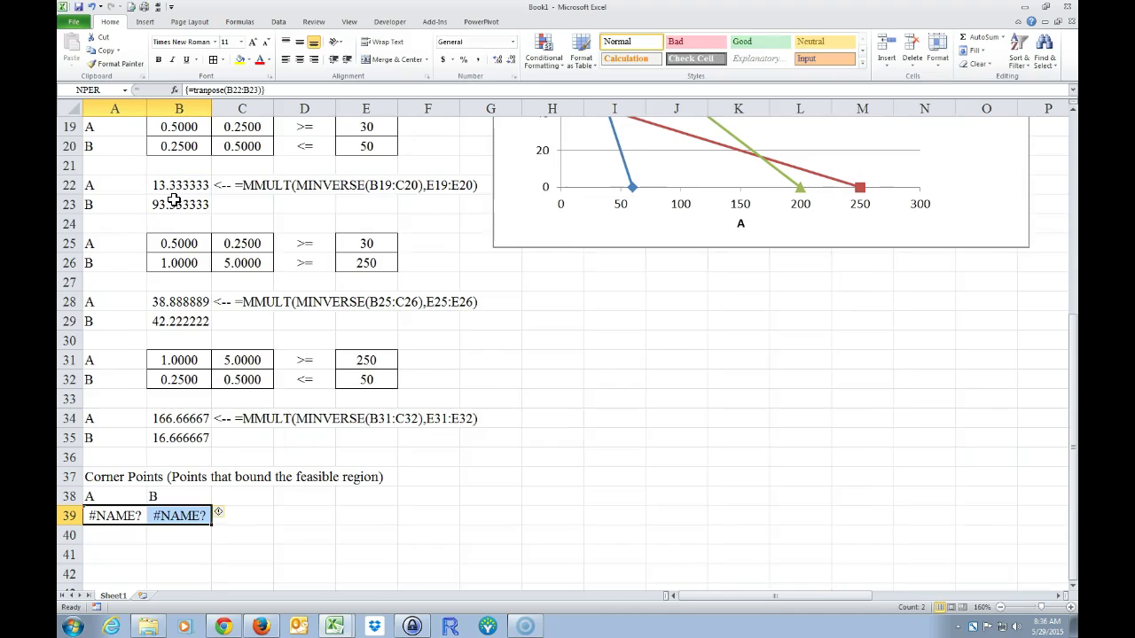
# Undo the array formula entered in A39:B39
pyautogui.click(298, 478)
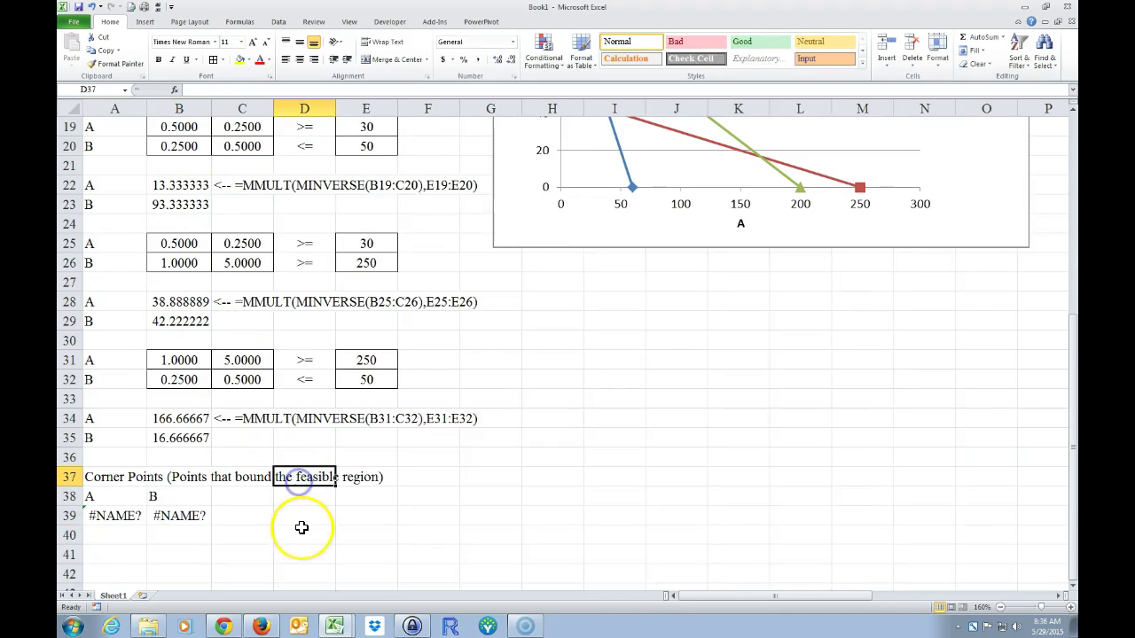
pyautogui.click(118, 515)
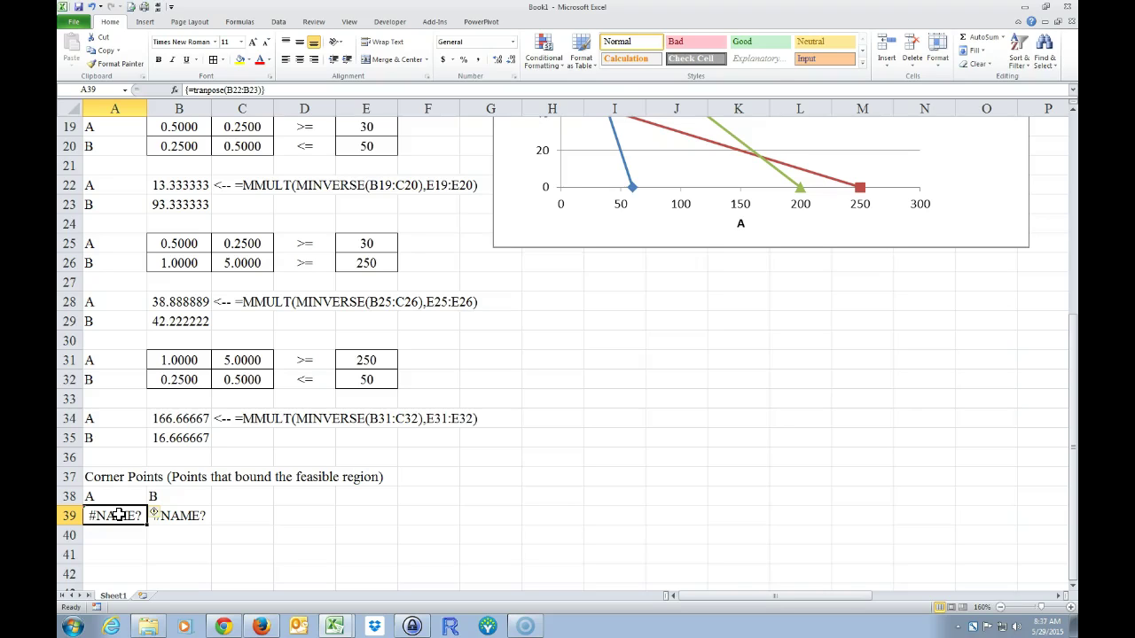
pyautogui.hotkey('ctrl', 'z')
# Link the first corner point to the first solution, with A39 referencing B22 and B39 referencing B23
pyautogui.click(160, 515)
pyautogui.click(116, 514)
pyautogui.write('=')
pyautogui.click(157, 186)
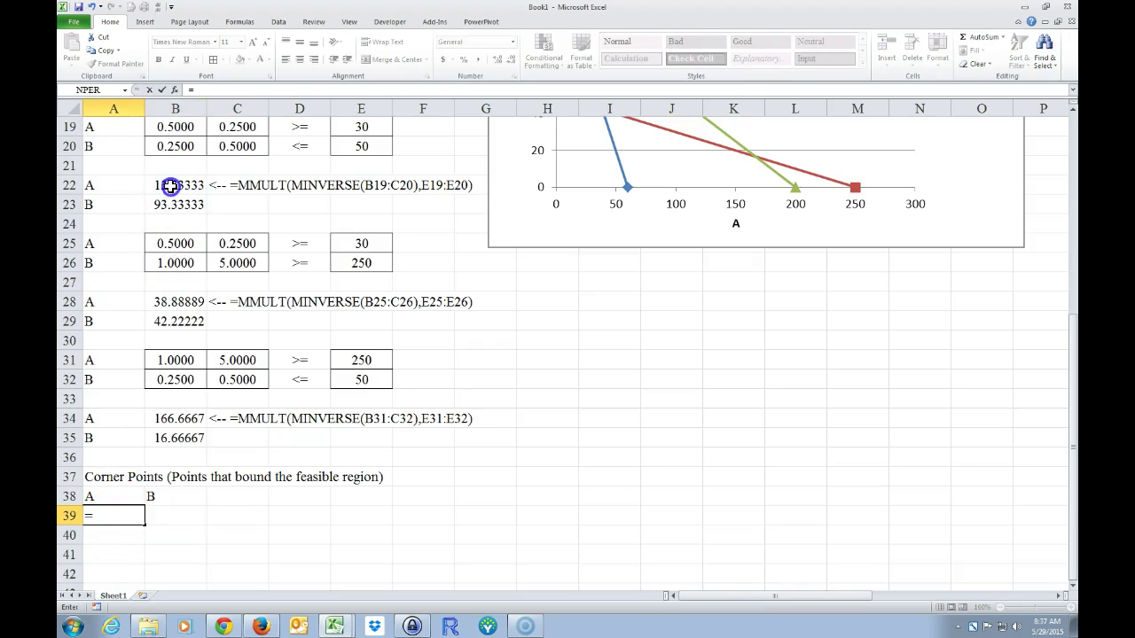
pyautogui.press('Return')
pyautogui.click(177, 518)
pyautogui.write('=')
pyautogui.click(160, 204)
pyautogui.press('Return')
# Link the second corner point to the second solution, with A40 referencing B28 and B40 referencing B29
pyautogui.scroll(-1, 322, 556)
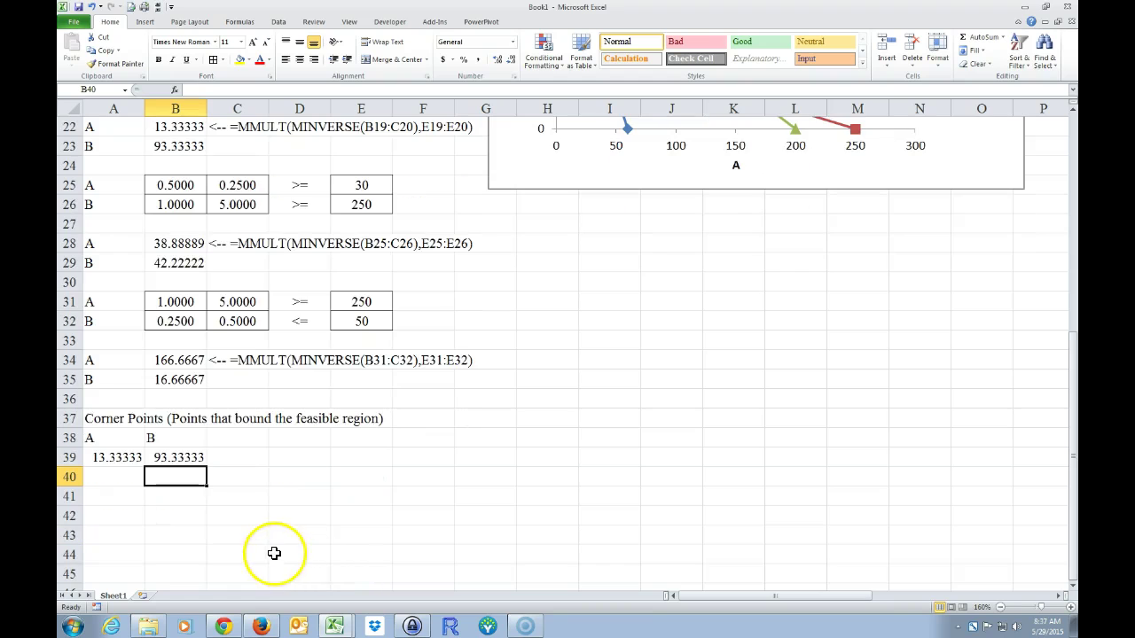
pyautogui.click(116, 479)
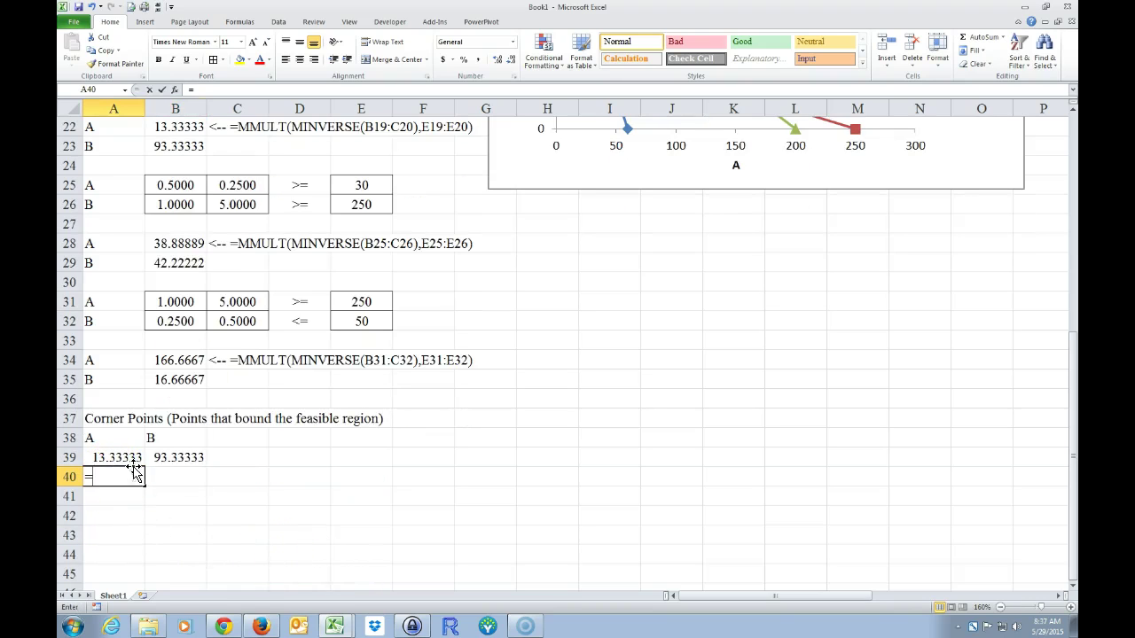
pyautogui.write('=')
pyautogui.click(164, 243)
pyautogui.press('Return')
pyautogui.click(171, 479)
pyautogui.write('=')
pyautogui.click(169, 264)
pyautogui.press('Return')
# Link the third corner point to the third solution, with A41 referencing B34 and B41 referencing B35
pyautogui.click(116, 500)
pyautogui.write('=')
pyautogui.click(174, 358)
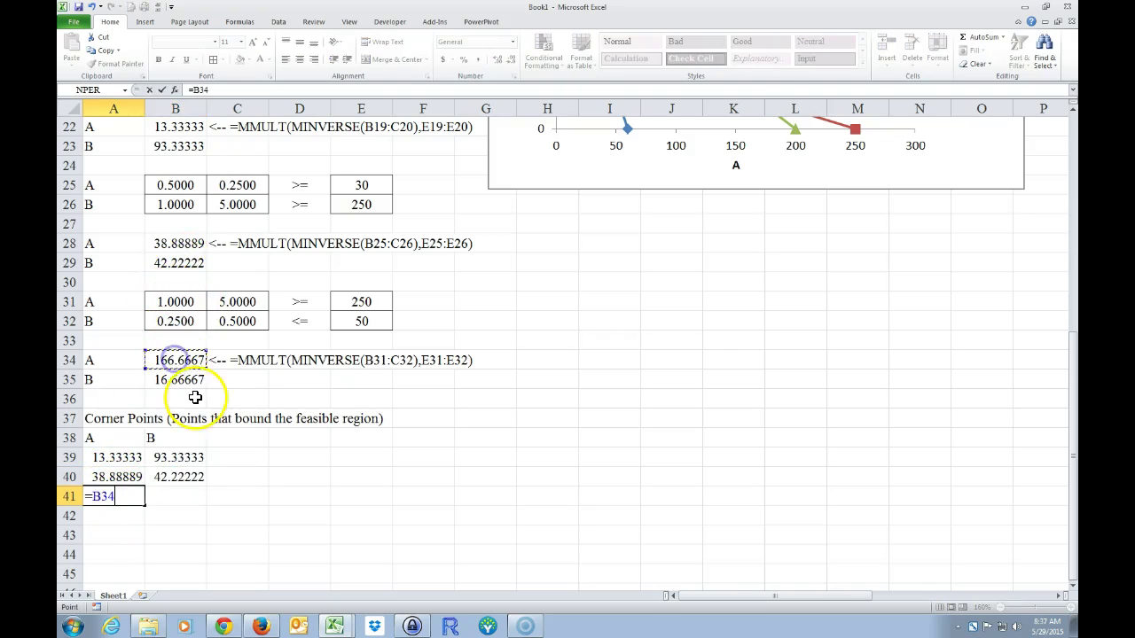
pyautogui.press('Return')
pyautogui.click(180, 490)
pyautogui.write('=')
pyautogui.click(174, 379)
pyautogui.press('Return')
# Center the corner points table in A38:B41 and give all its cells borders
pyautogui.moveTo(89, 437); pyautogui.dragTo(182, 497)
pyautogui.click(299, 59)
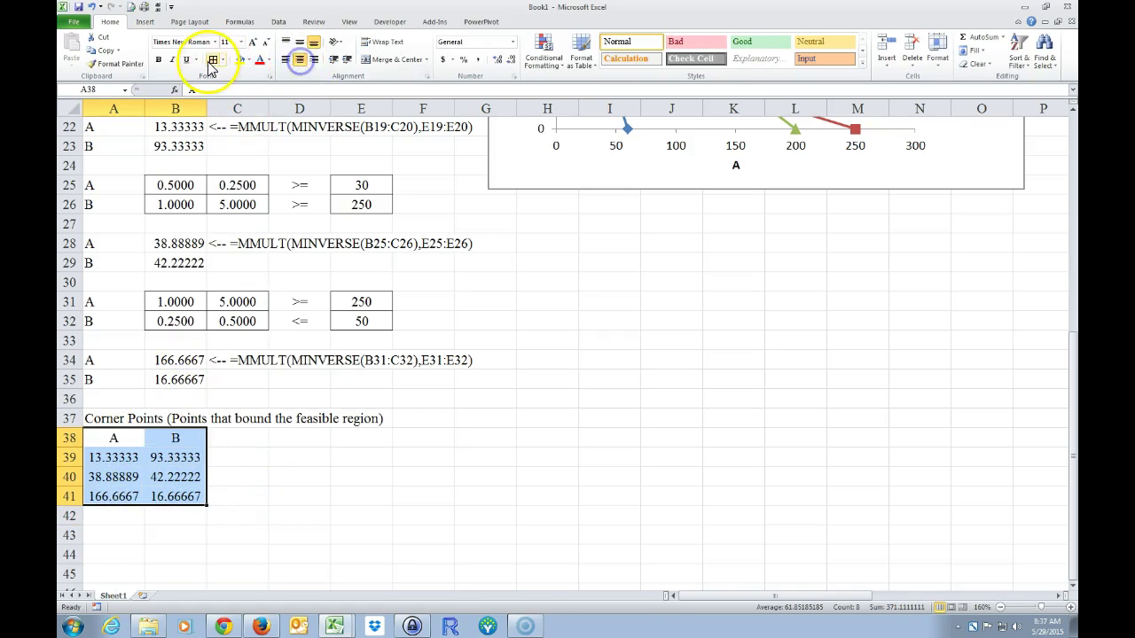
pyautogui.click(177, 521)
# Fill the corner points table and its heading across A37:E37 with yellow
pyautogui.moveTo(110, 438); pyautogui.dragTo(155, 456)
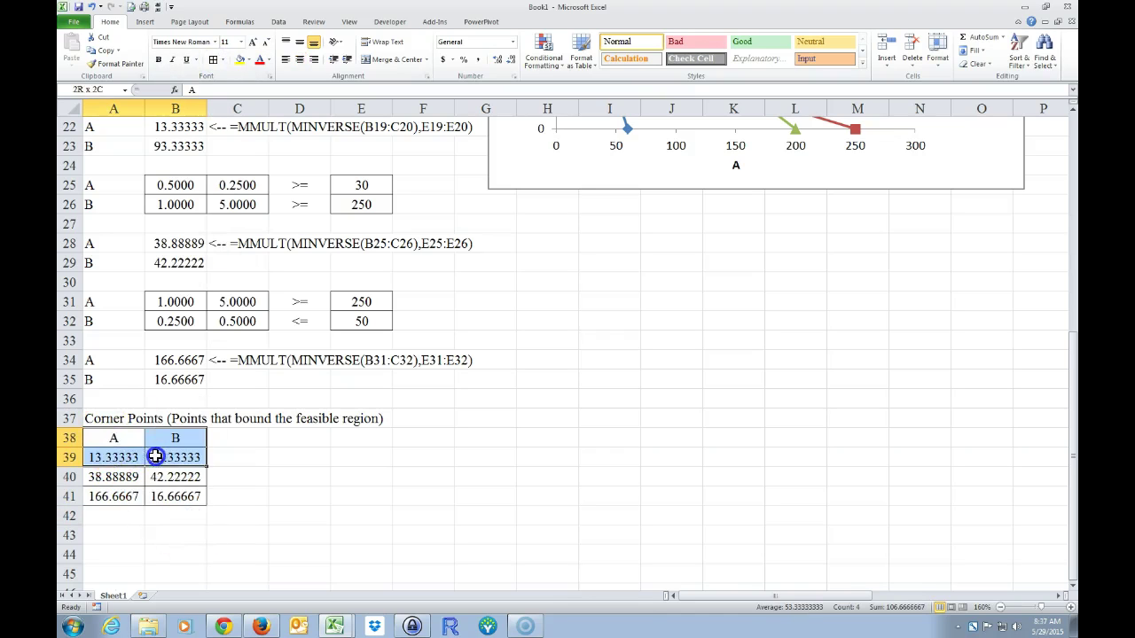
pyautogui.moveTo(101, 424); pyautogui.dragTo(149, 488)
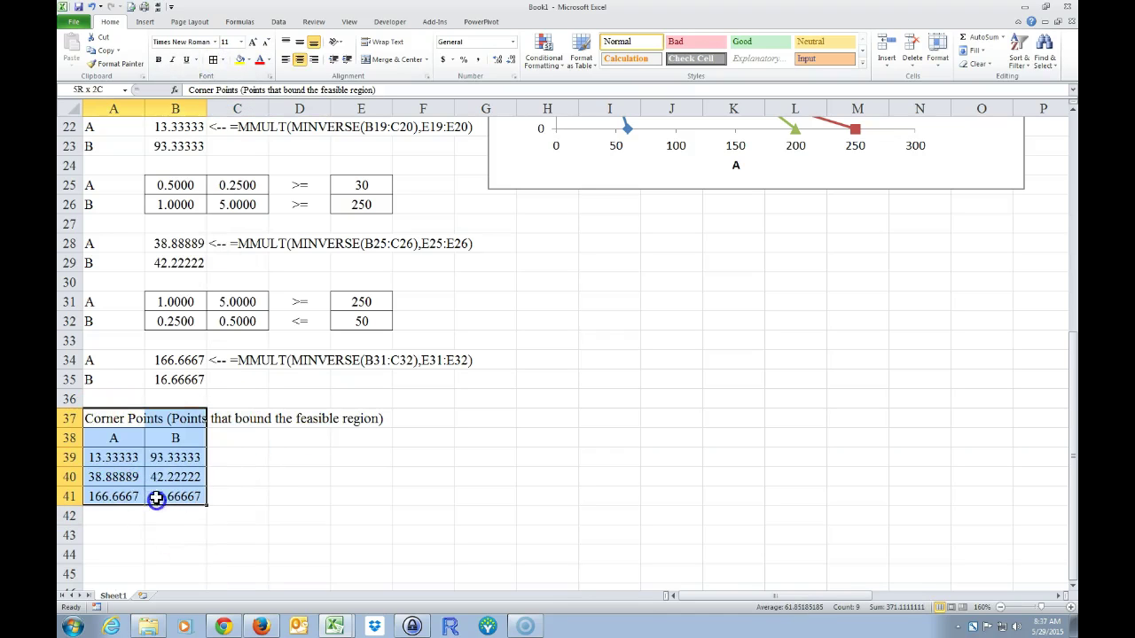
pyautogui.click(239, 59)
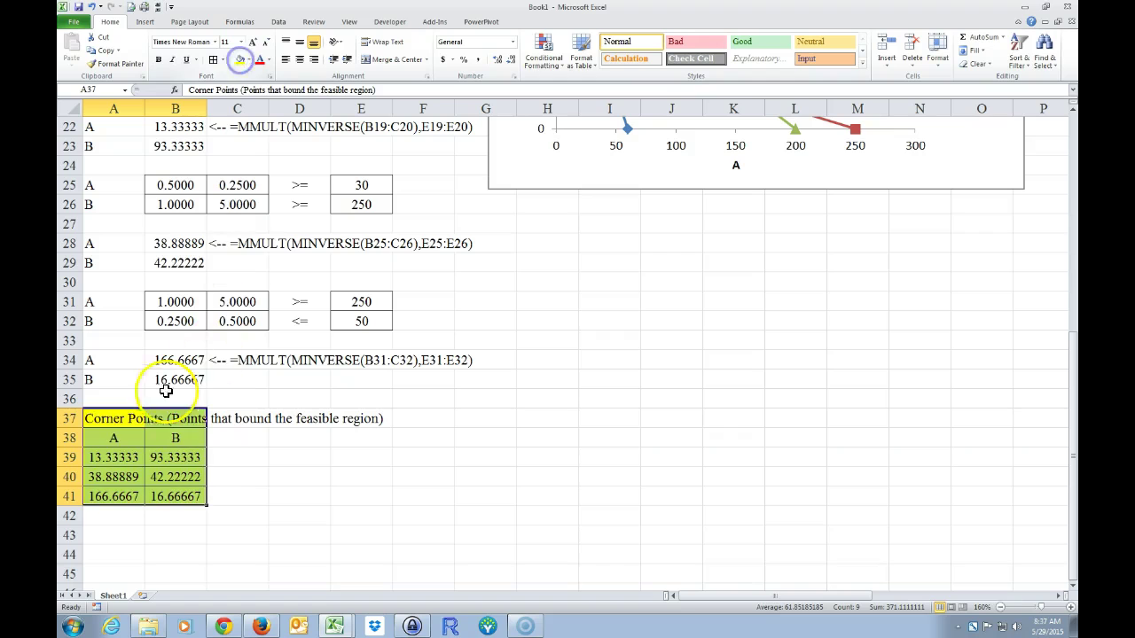
pyautogui.moveTo(99, 419); pyautogui.dragTo(368, 416)
pyautogui.click(239, 59)
pyautogui.click(299, 457)
# Move the constraint chart down about two rows so it starts at row 11, level with the intercept values
pyautogui.scroll(3, 275, 541)
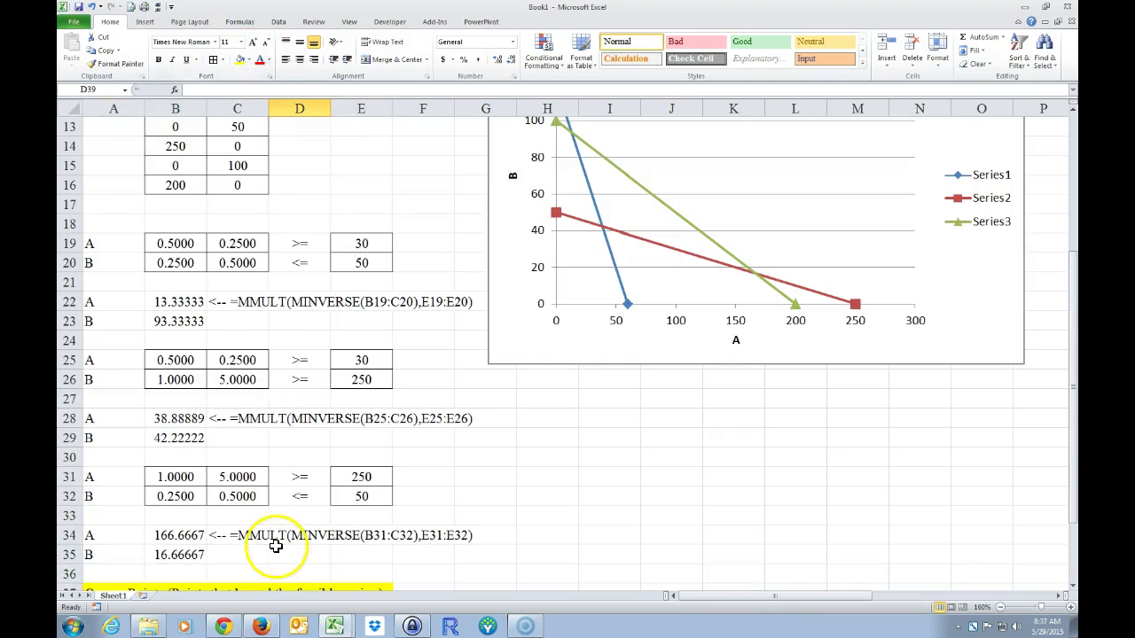
pyautogui.scroll(-4, 284, 505)
pyautogui.scroll(8, 284, 503)
pyautogui.scroll(-5, 279, 503)
pyautogui.scroll(4, 279, 502)
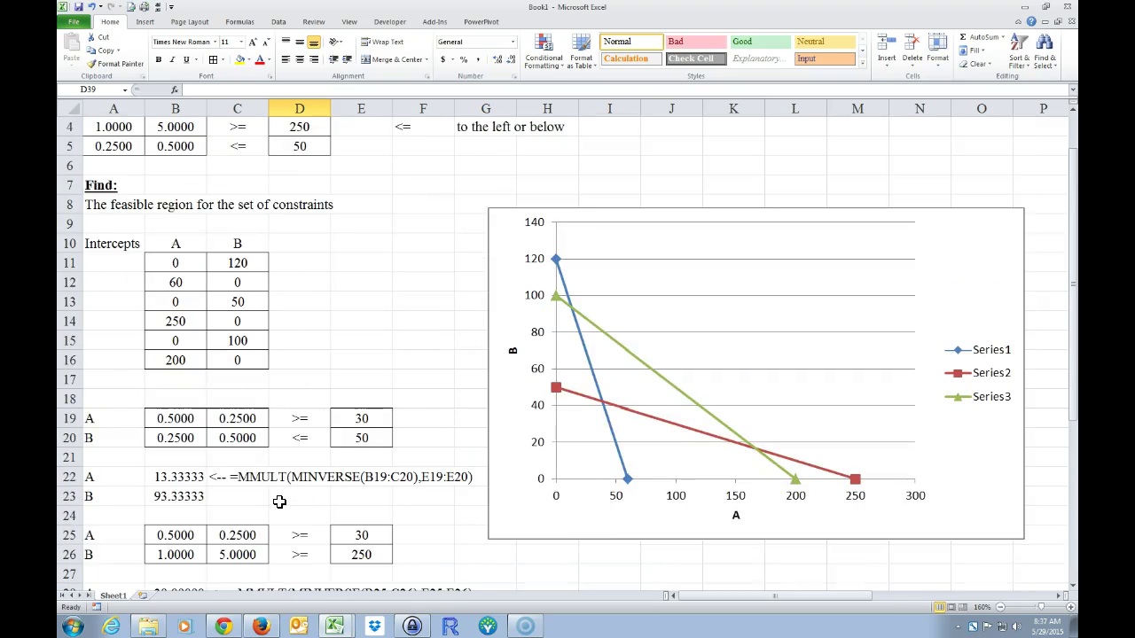
pyautogui.moveTo(503, 234); pyautogui.dragTo(508, 281)
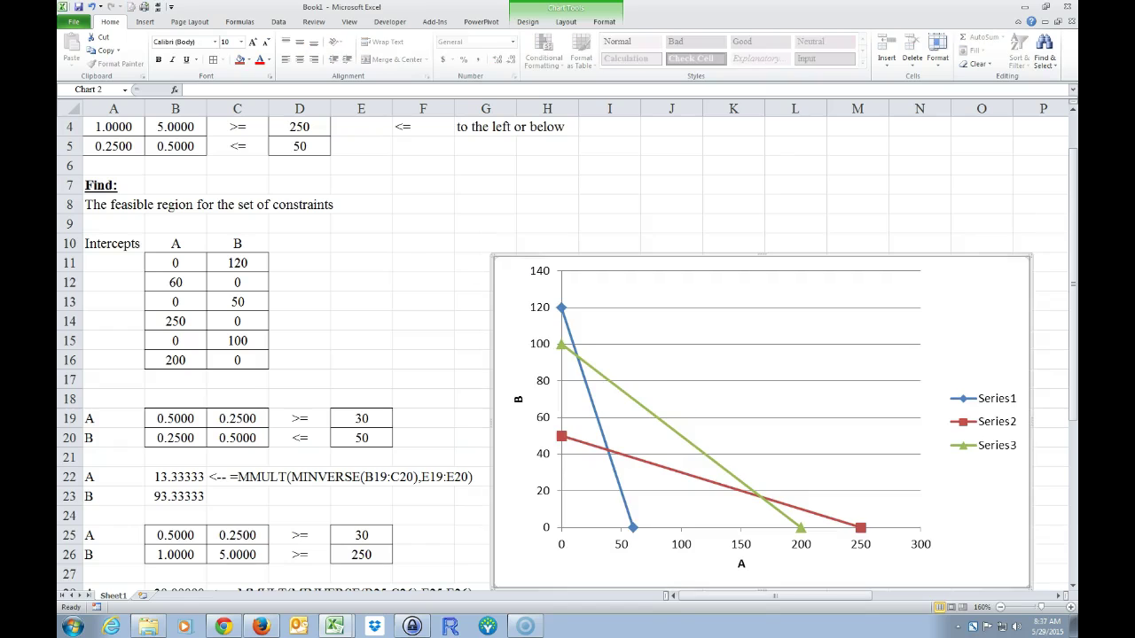
pyautogui.click(71, 223)
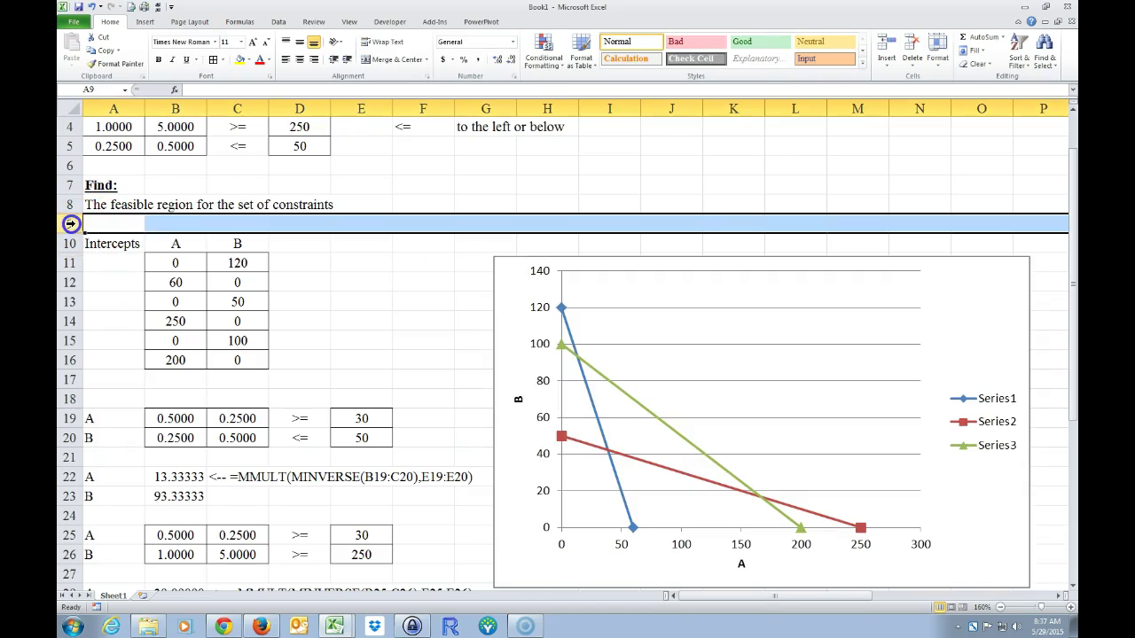
pyautogui.rightClick(71, 224)
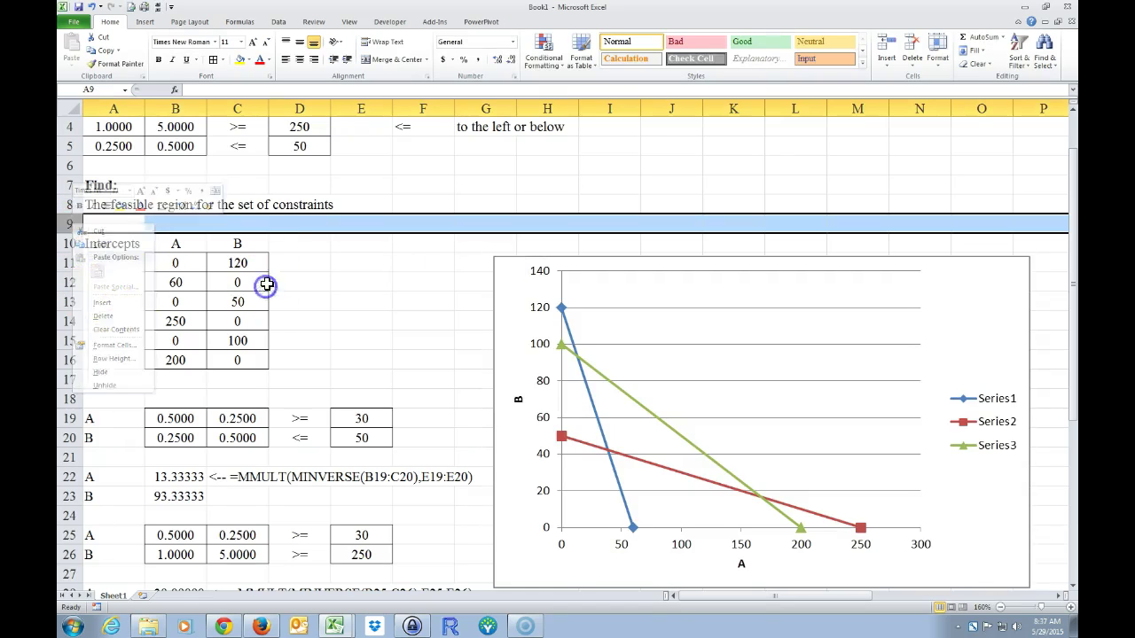
pyautogui.click(324, 284)
# Insert a blank row at row 9, above the Intercepts table
pyautogui.click(70, 224)
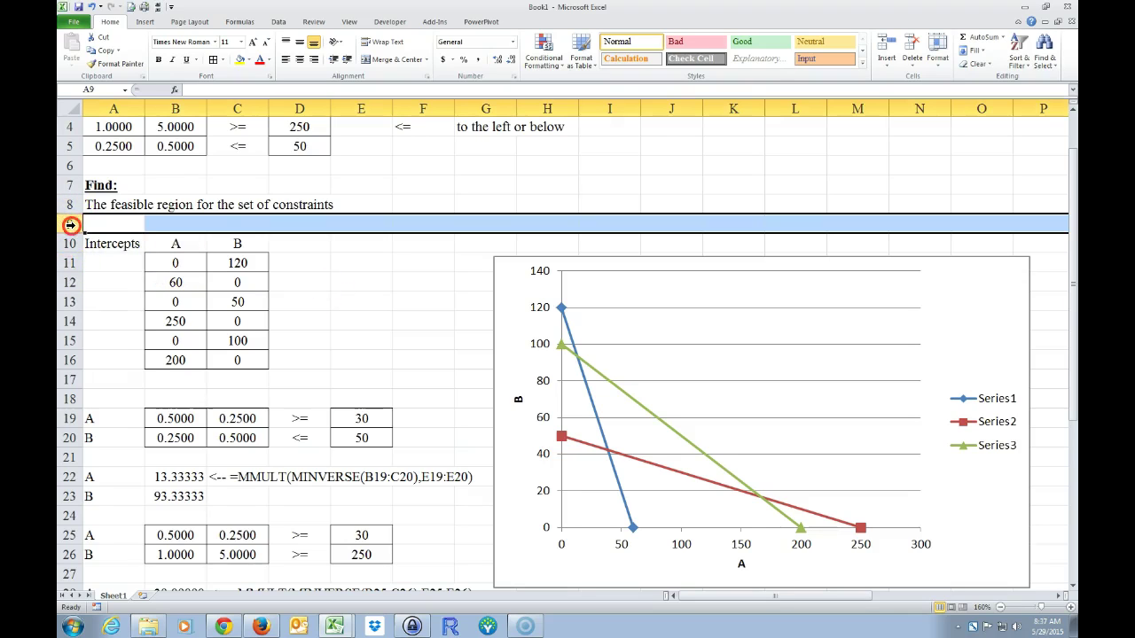
pyautogui.rightClick(71, 223)
pyautogui.click(32, 300)
pyautogui.click(122, 346)
# Enter the heading "Solution:" in A10 and make it bold and underlined
pyautogui.click(115, 248)
pyautogui.write('Solution:')
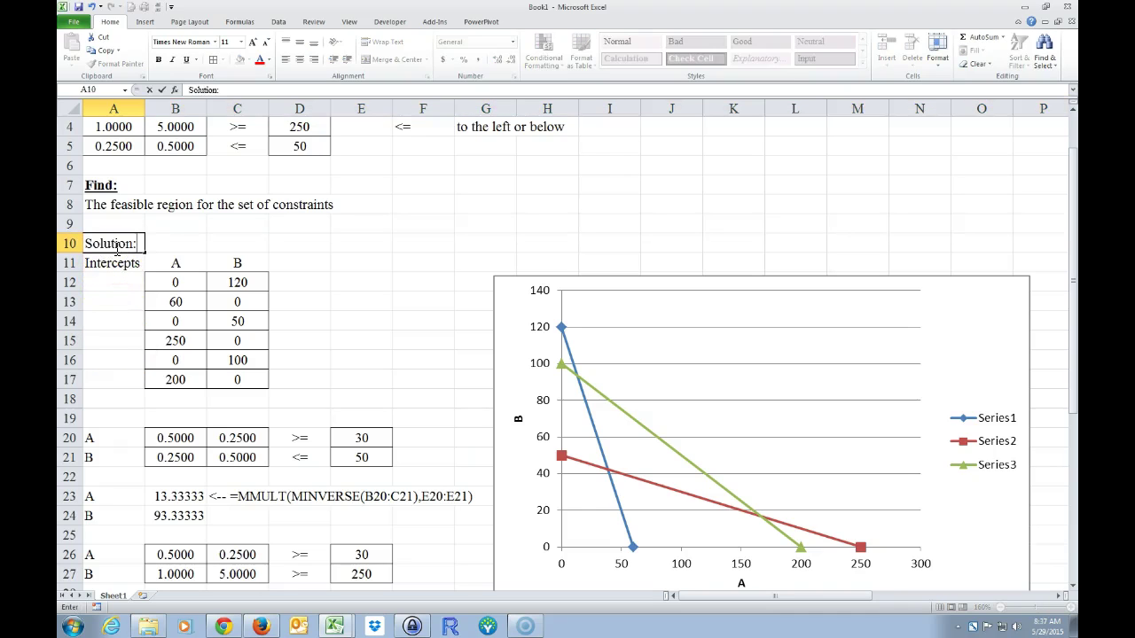
pyautogui.press('Return')
pyautogui.moveTo(175, 399); pyautogui.dragTo(174, 379)
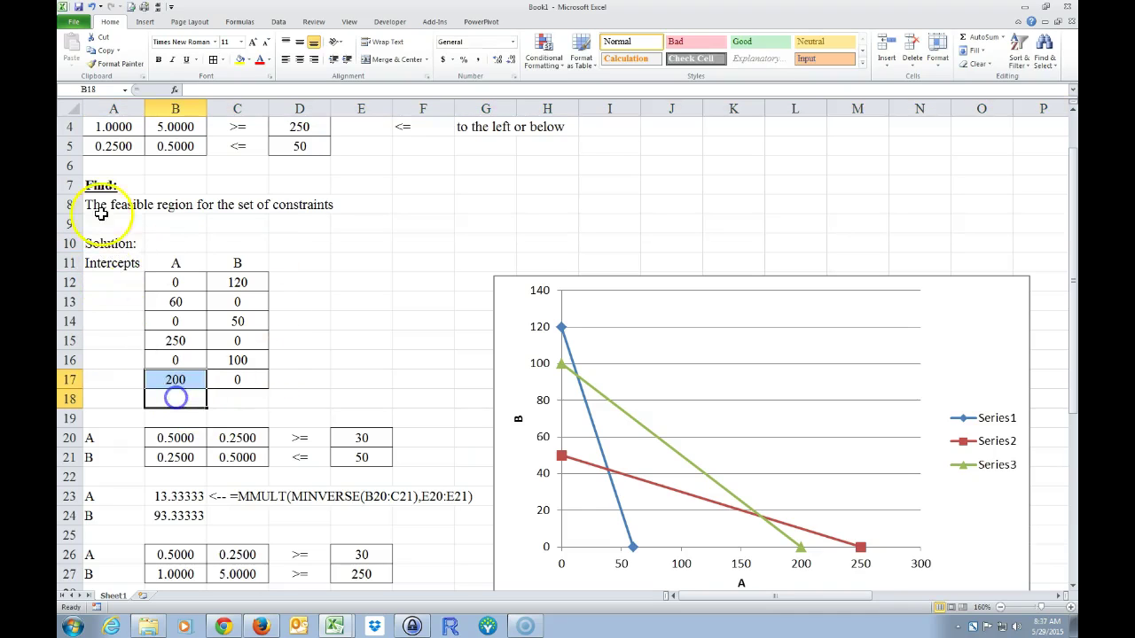
pyautogui.click(108, 244)
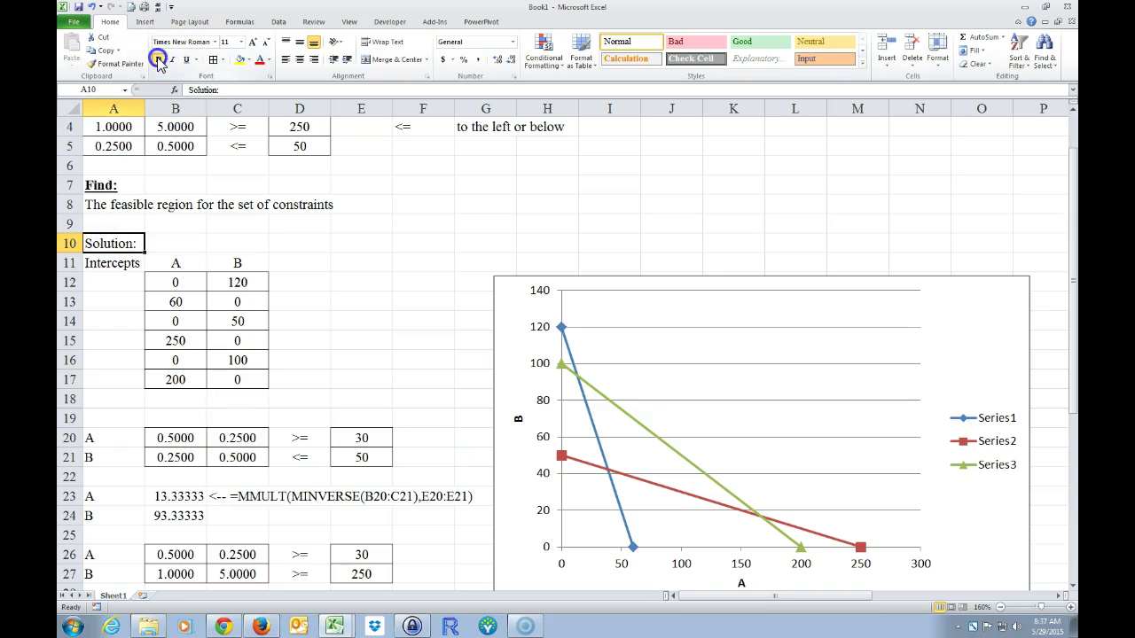
pyautogui.click(332, 302)
# AutoFit the width of column F, which holds the inequality signs of the direction notes
pyautogui.scroll(-4, 390, 292)
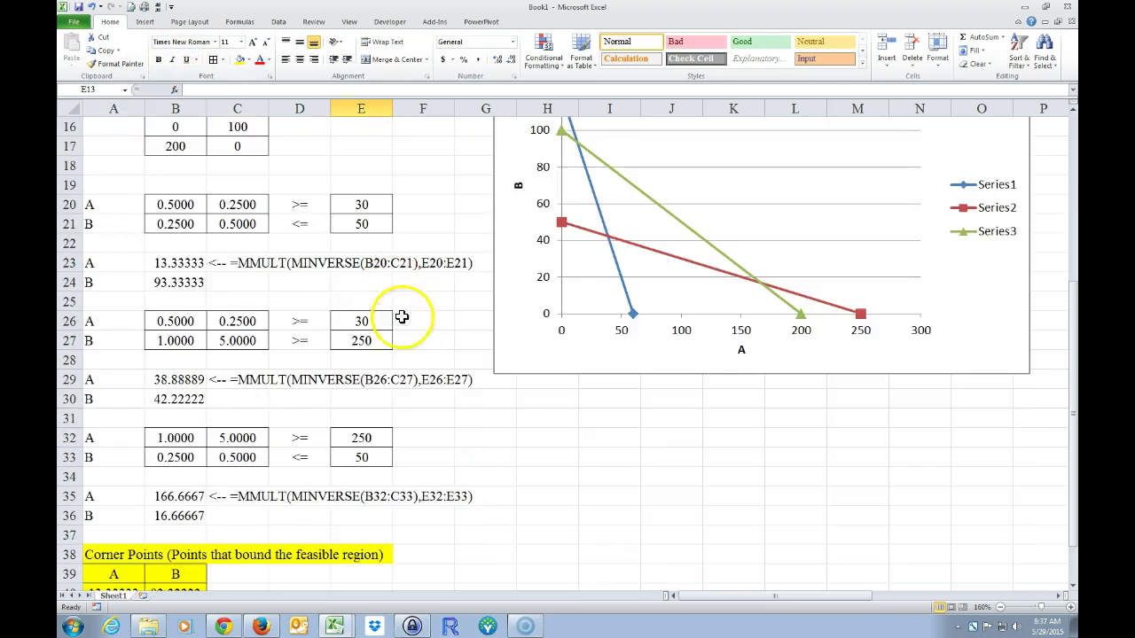
pyautogui.scroll(2, 417, 319)
pyautogui.scroll(-2, 427, 393)
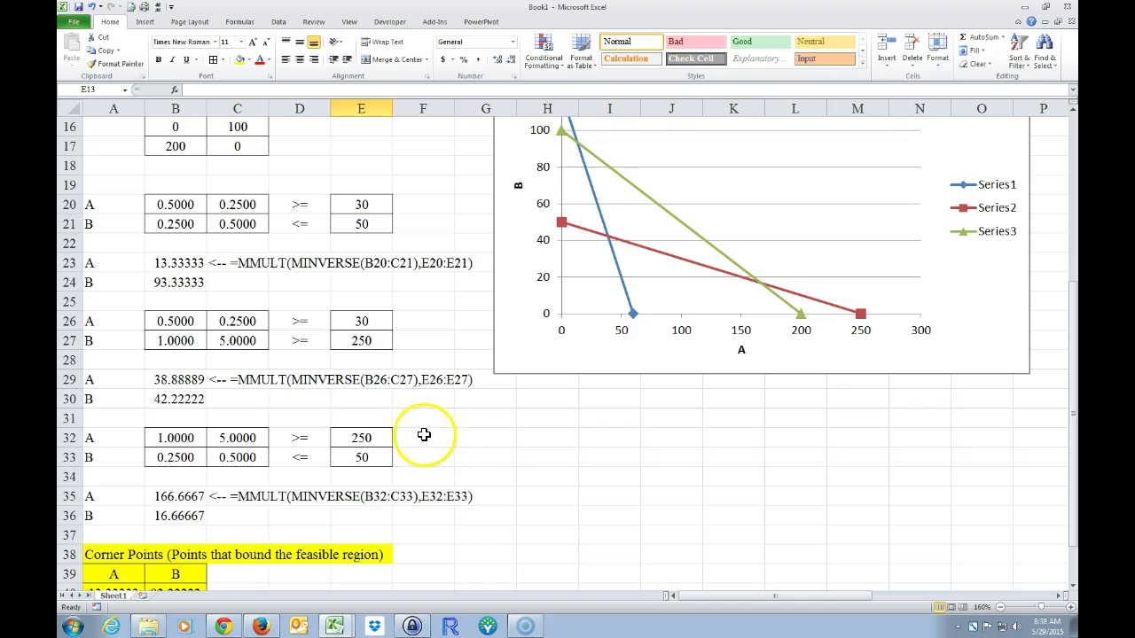
pyautogui.scroll(3, 426, 434)
pyautogui.scroll(2, 335, 413)
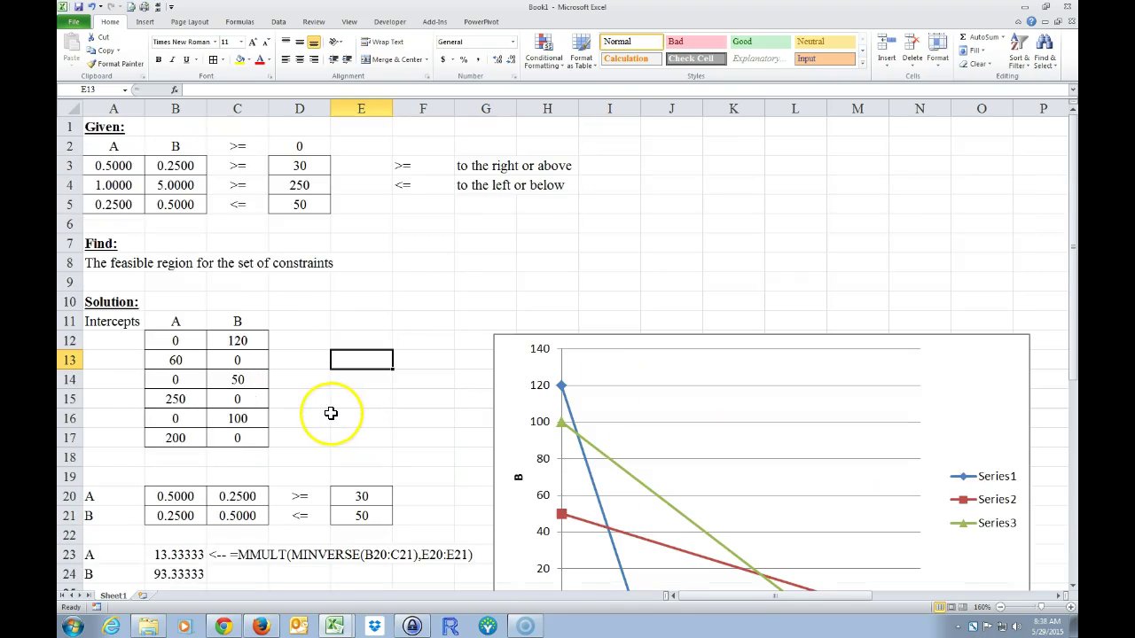
pyautogui.scroll(-1, 330, 413)
pyautogui.scroll(1, 331, 413)
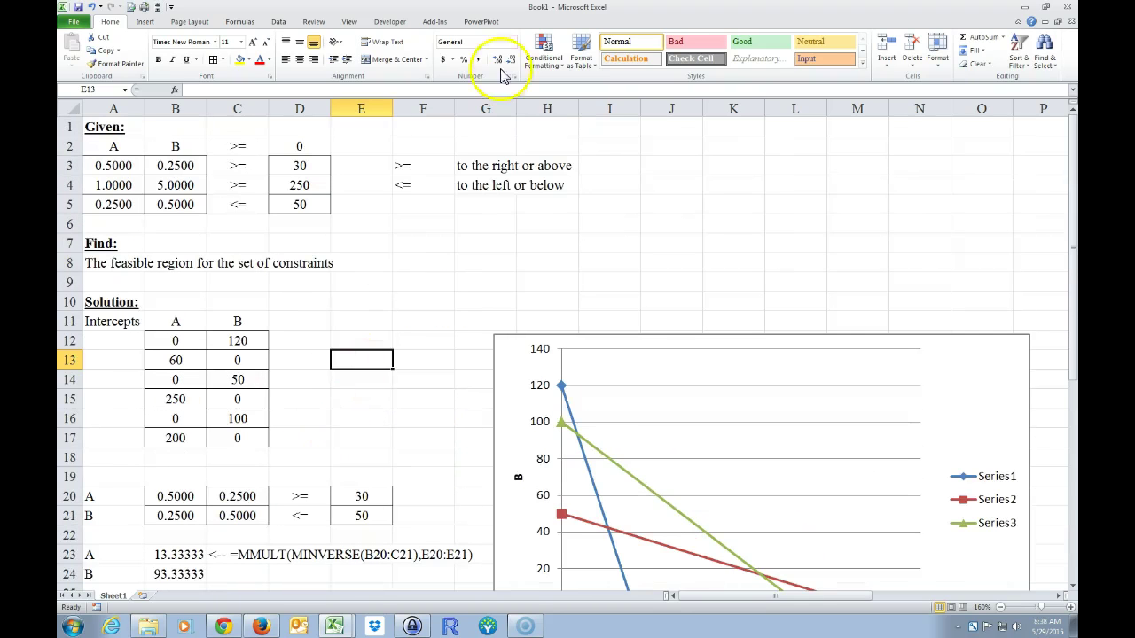
pyautogui.doubleClick(456, 105)
pyautogui.click(446, 218)
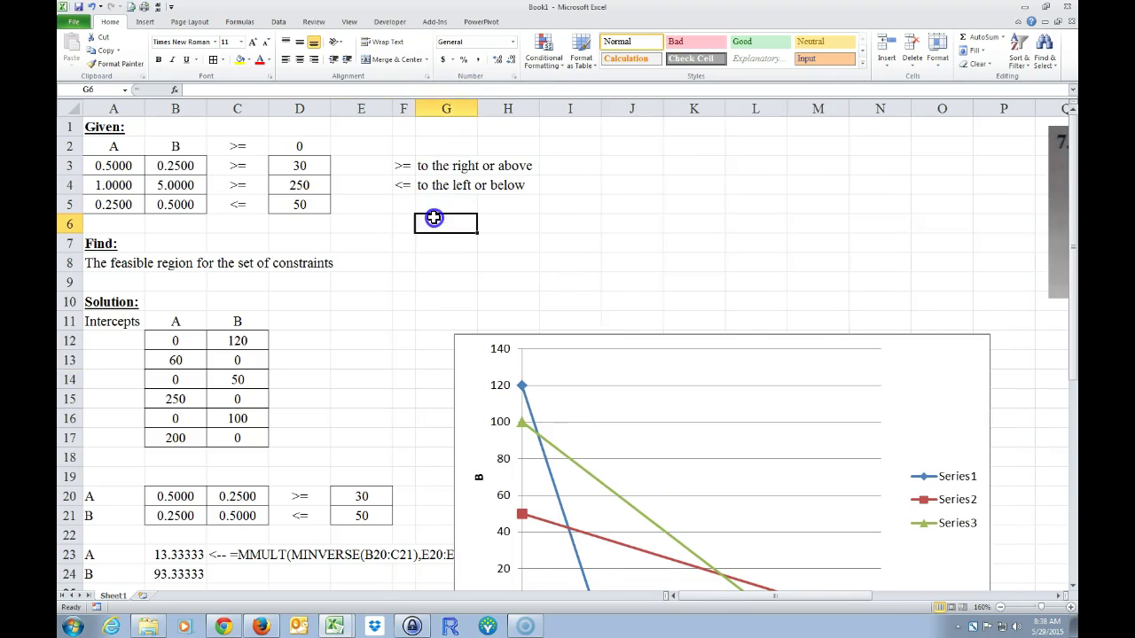
# Move the chart right to start in column I's neighbour, column H, clear of the MMULT formula notes
pyautogui.scroll(-2, 321, 318)
pyautogui.scroll(-3, 321, 318)
pyautogui.moveTo(470, 176); pyautogui.dragTo(533, 175)
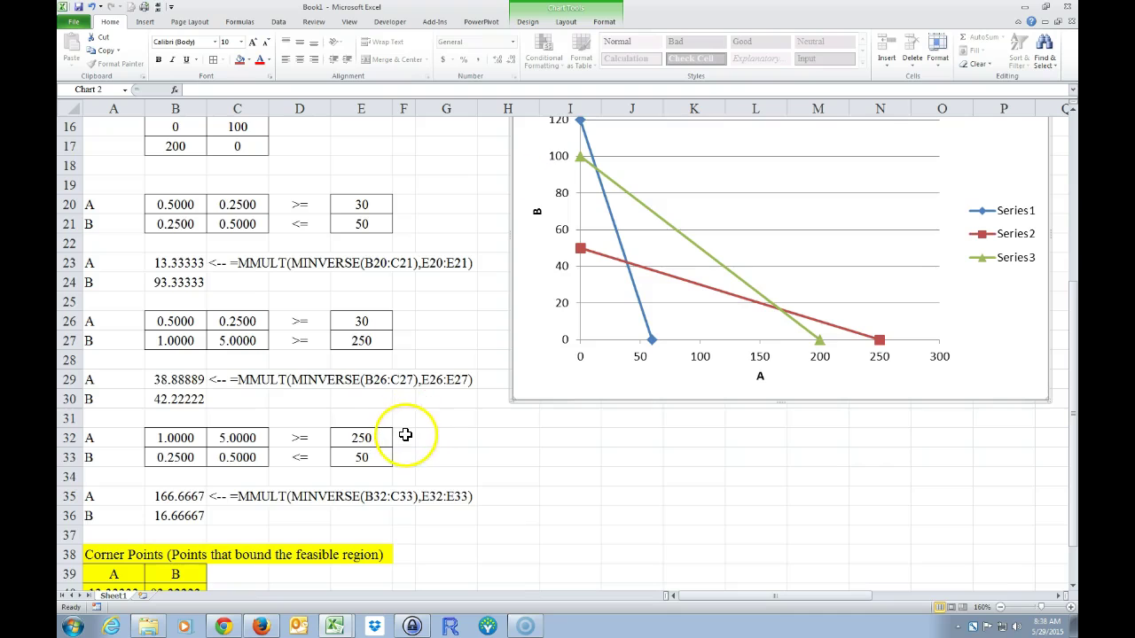
pyautogui.scroll(-2, 416, 433)
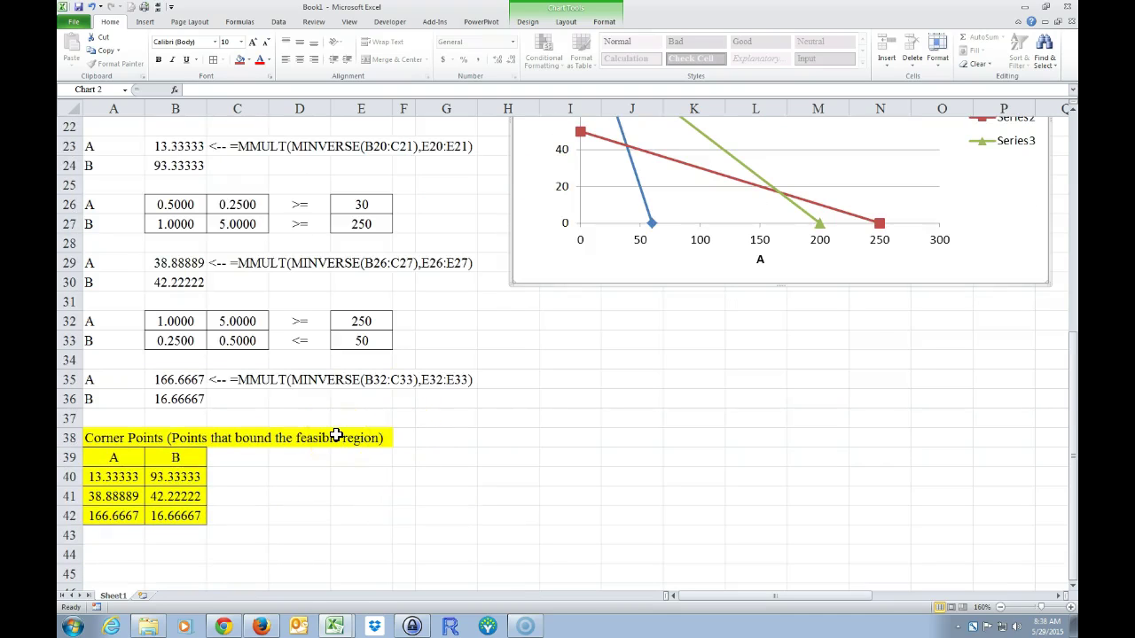